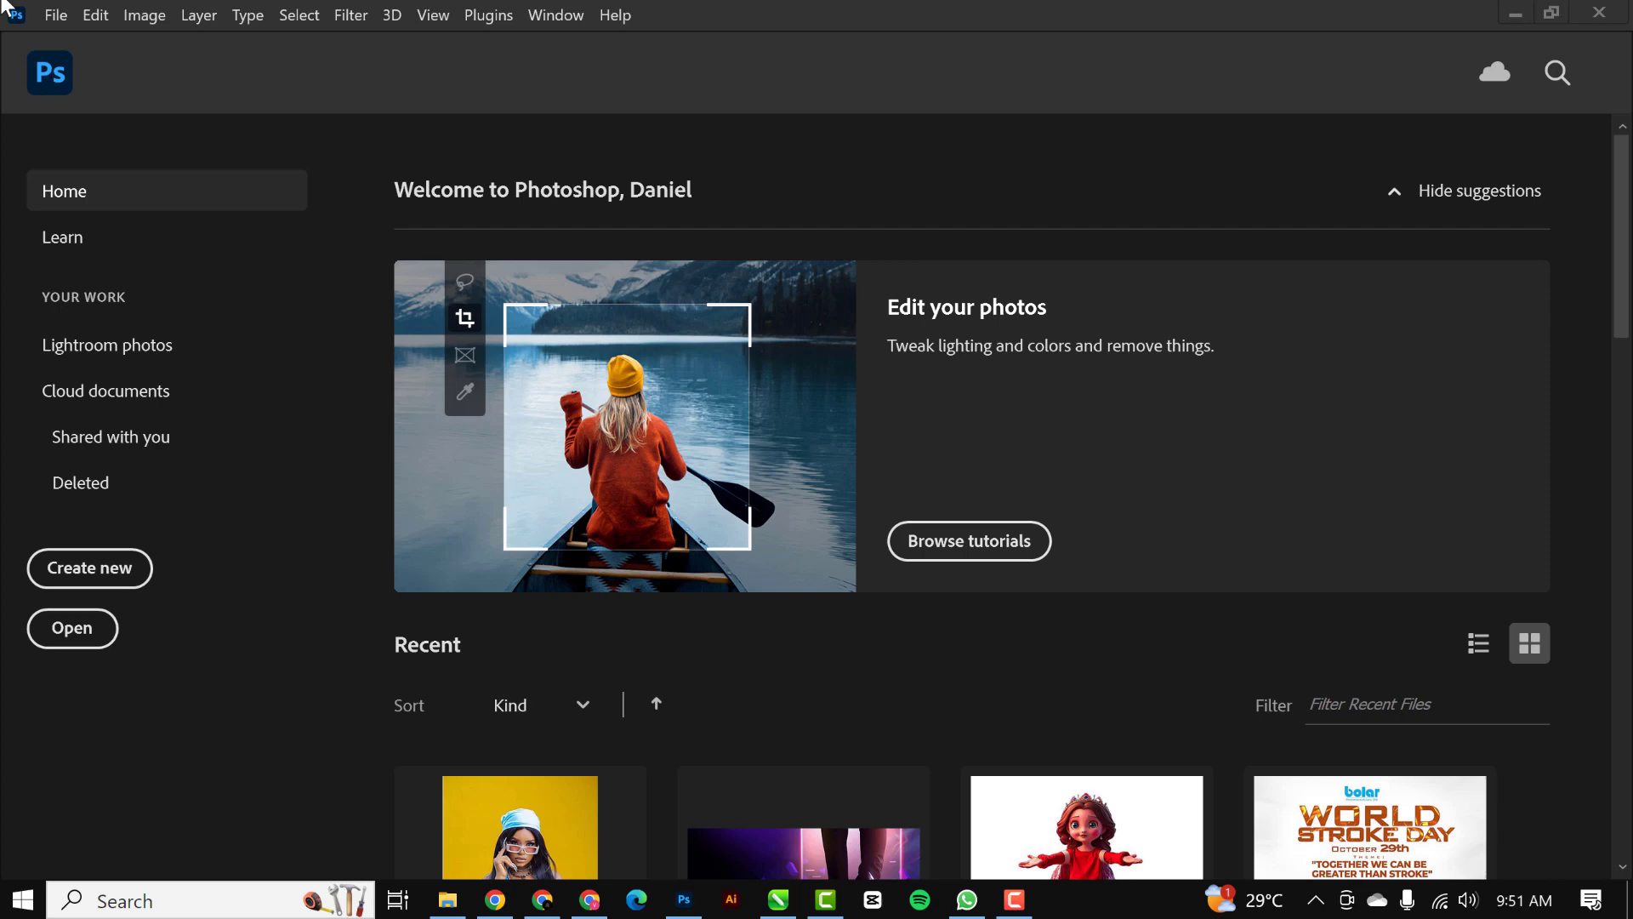
Step: Enter New Document settings of 5 x 5 inches, 300 ppi, RGB 8-bit, transparent background
left_click(48, 17)
left_click(81, 41)
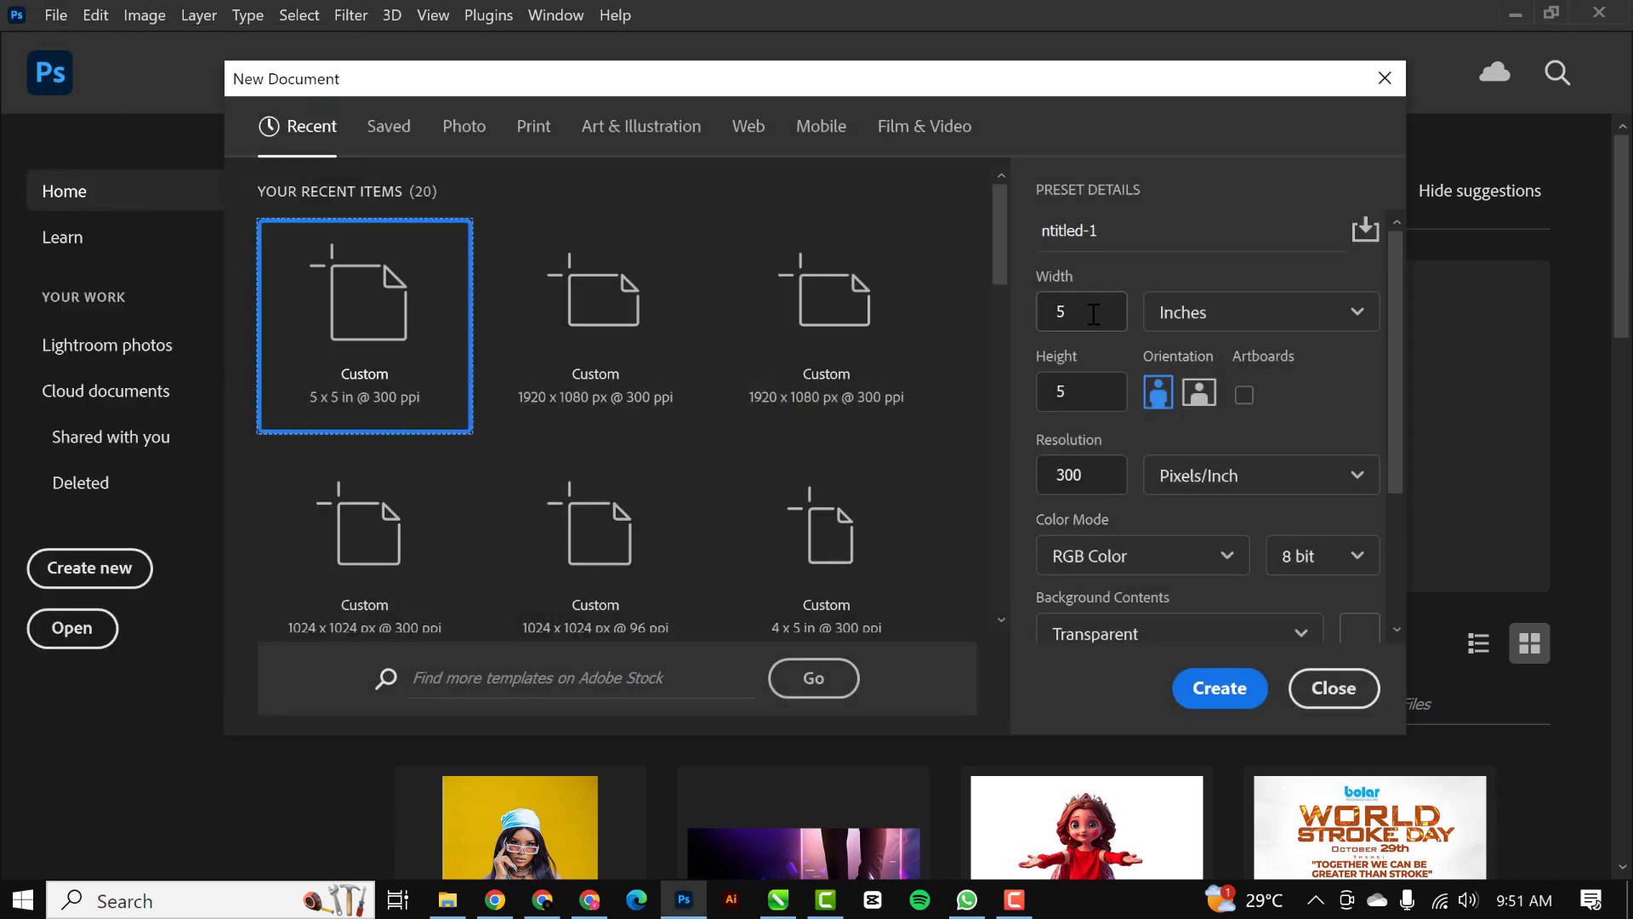
left_click(1242, 315)
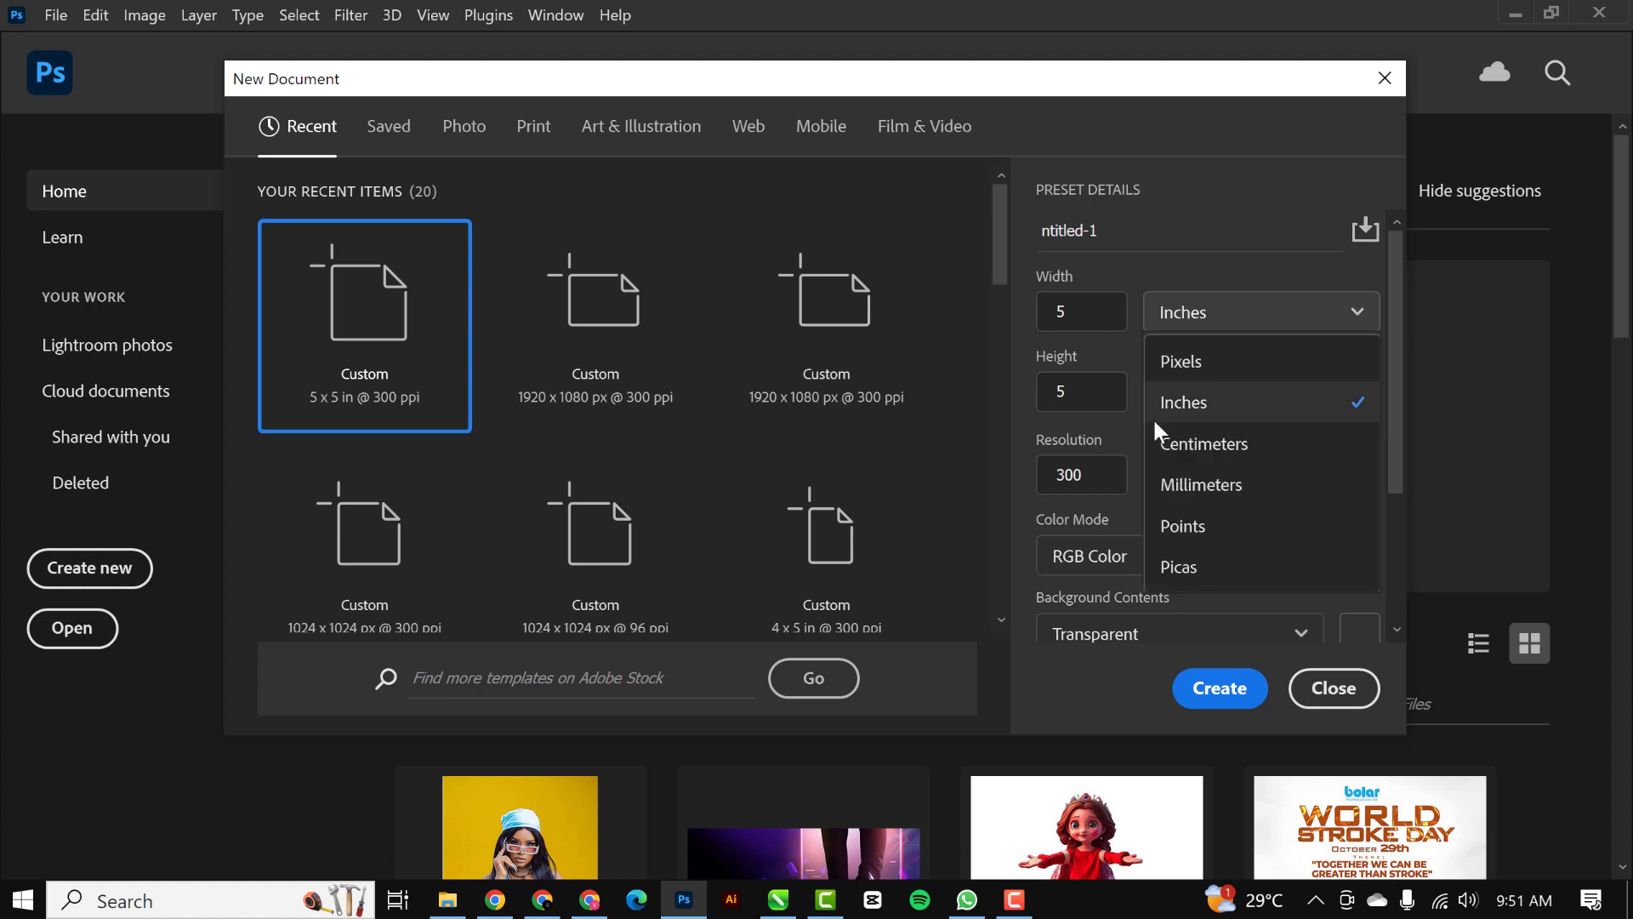
left_click(1193, 364)
left_click(1214, 316)
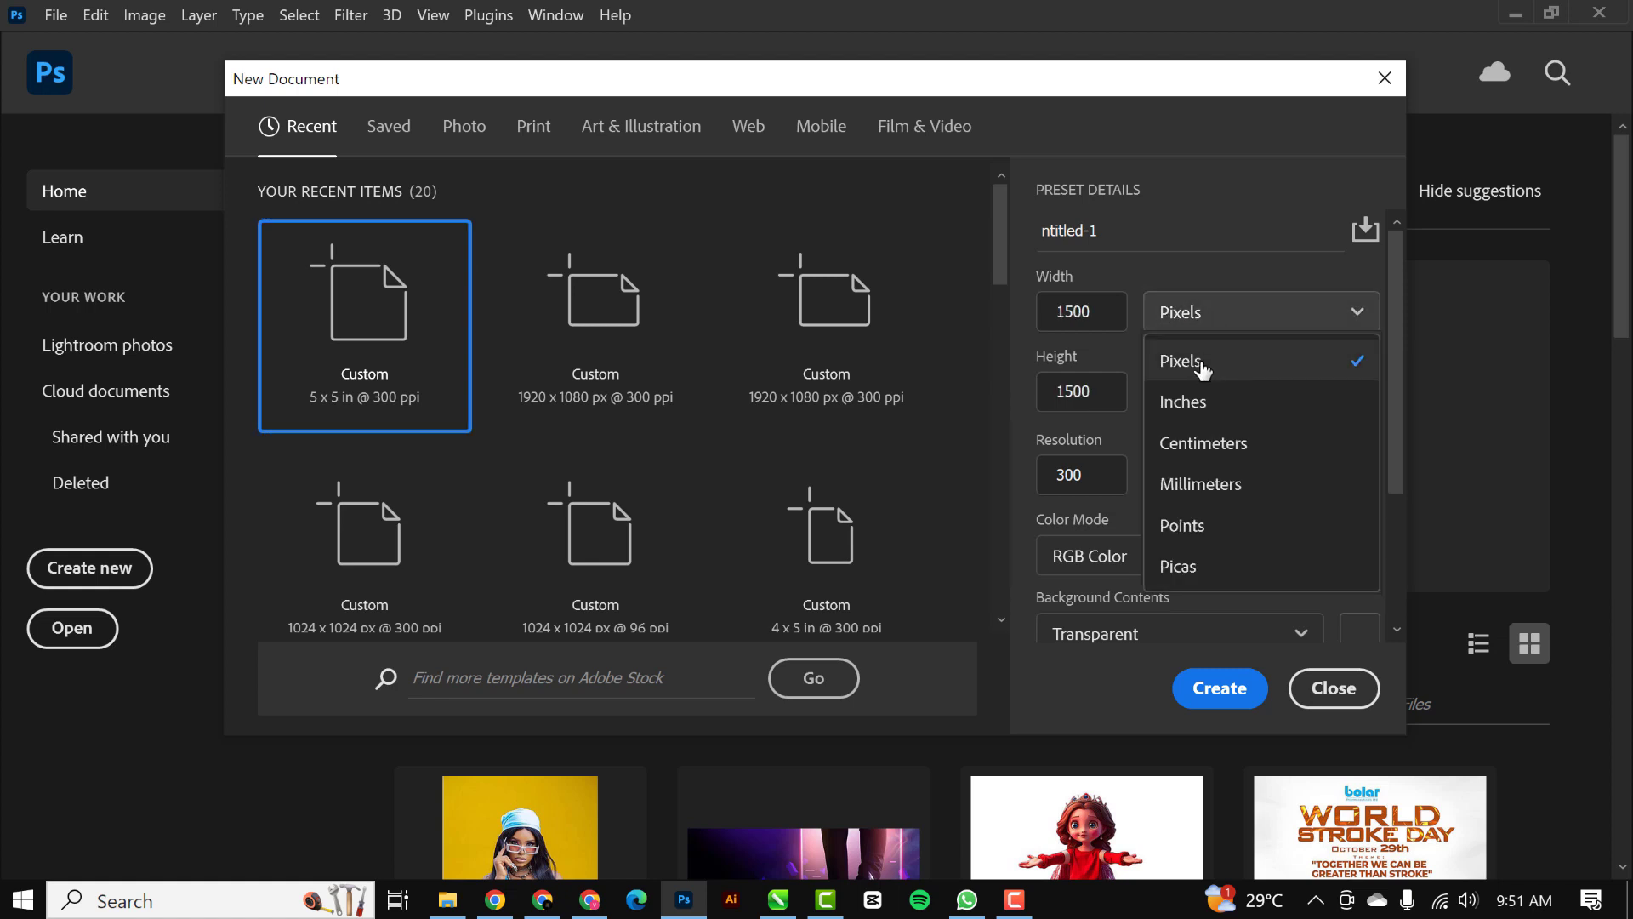
left_click(1202, 405)
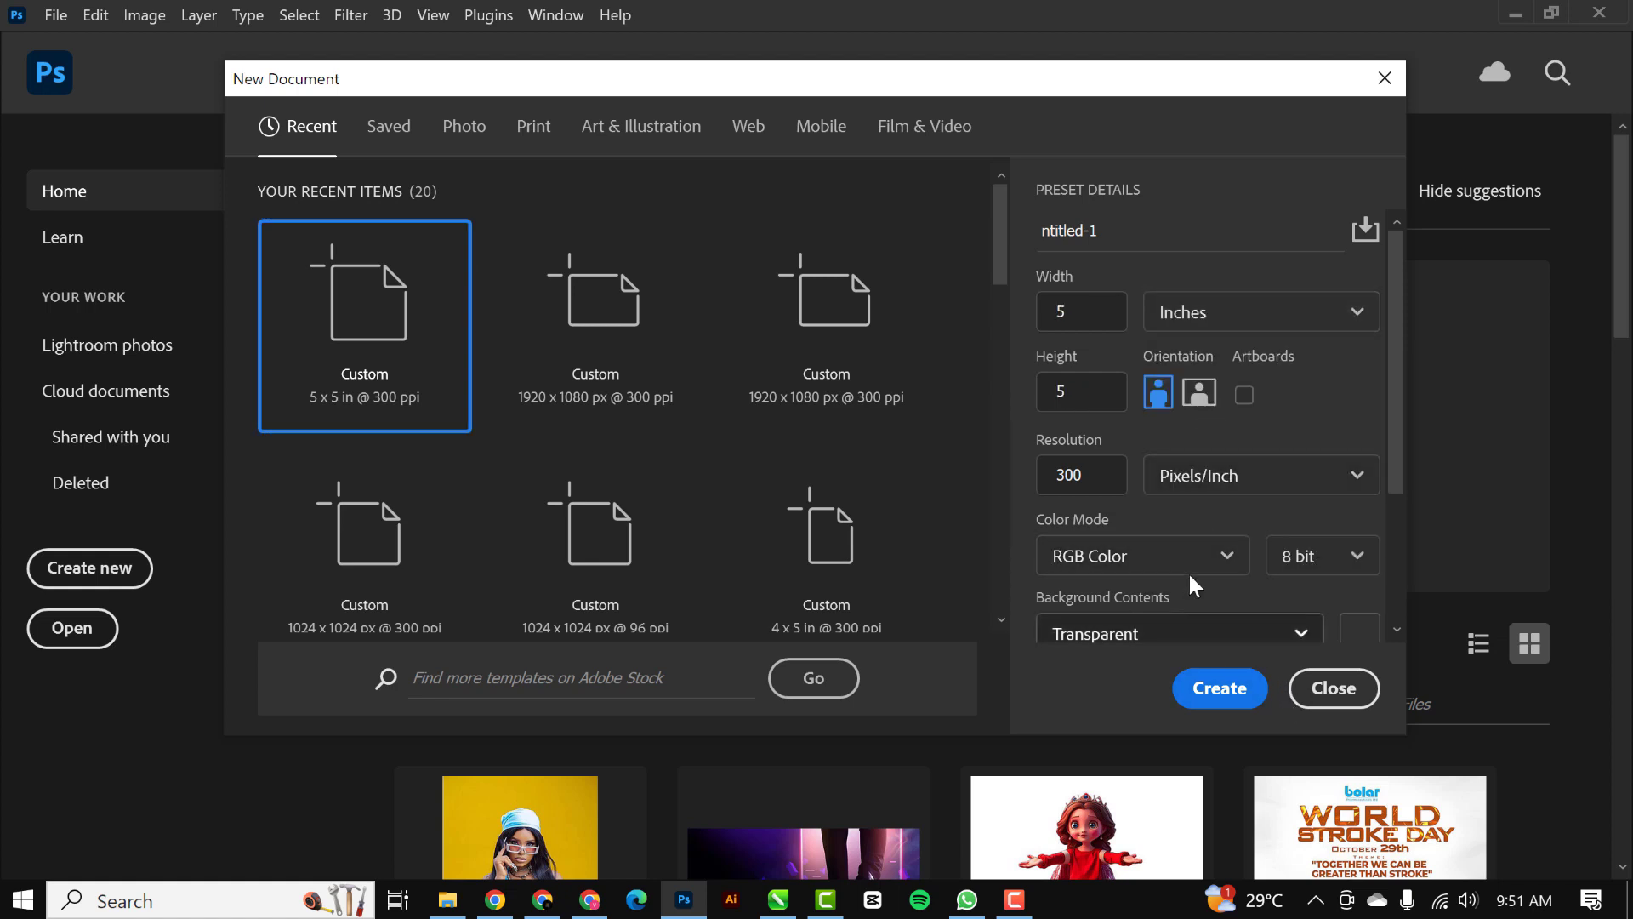
scroll(1191, 554, "down", 3)
scroll(1191, 555, "up", 3)
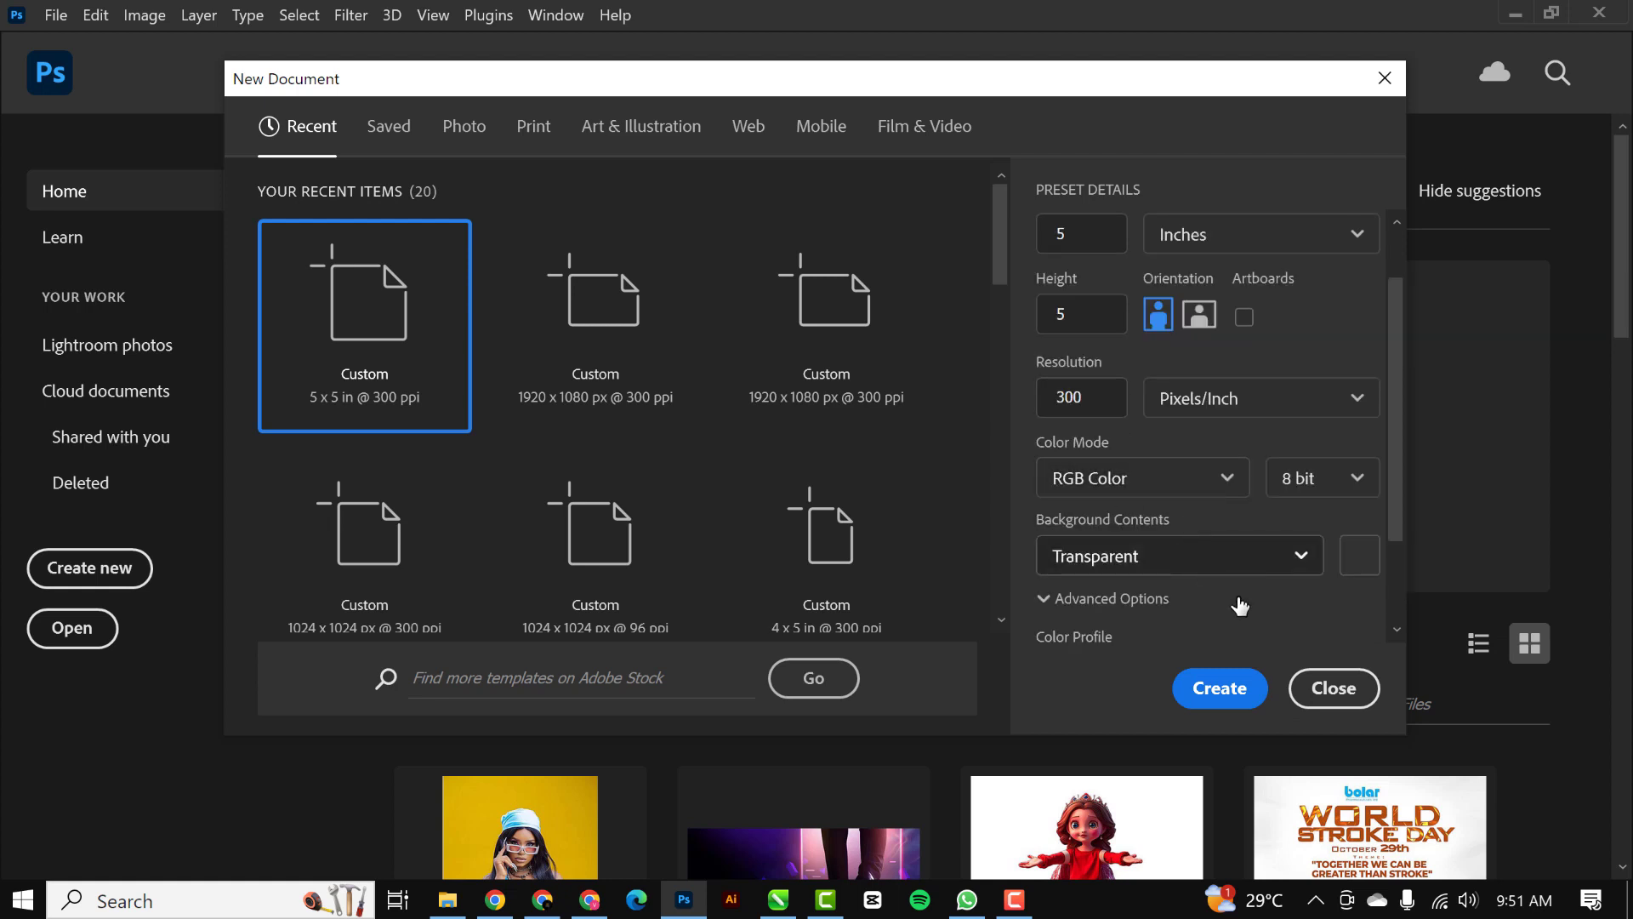
Step: Create the document and cover it with a near-black #090800 Solid Color fill layer
left_click(1223, 689)
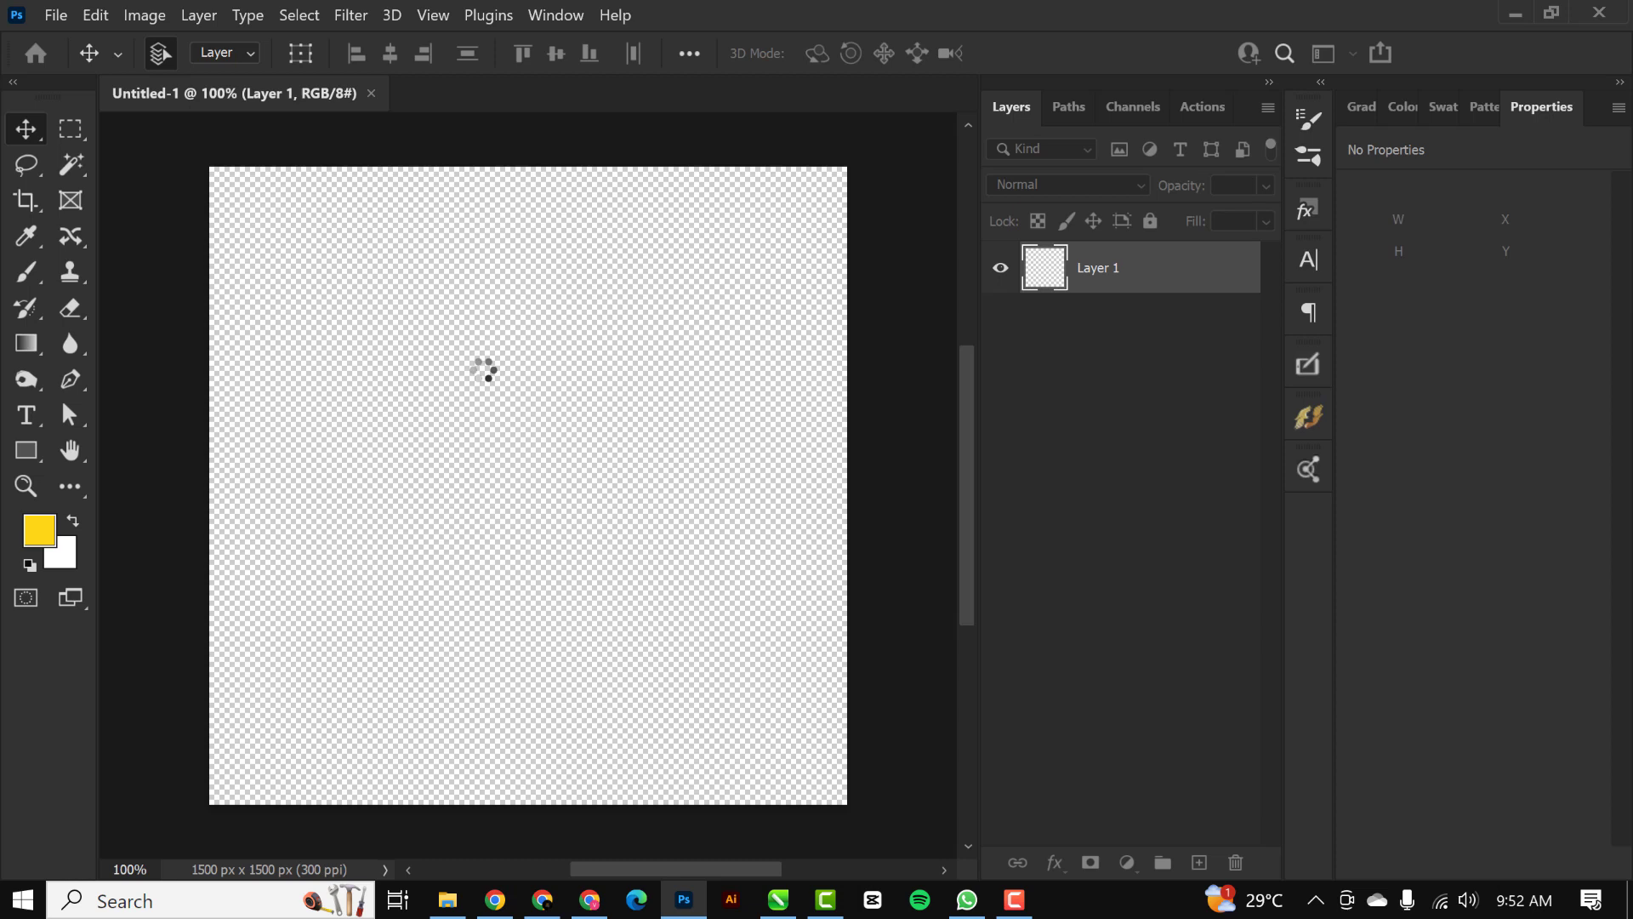
left_click(1127, 864)
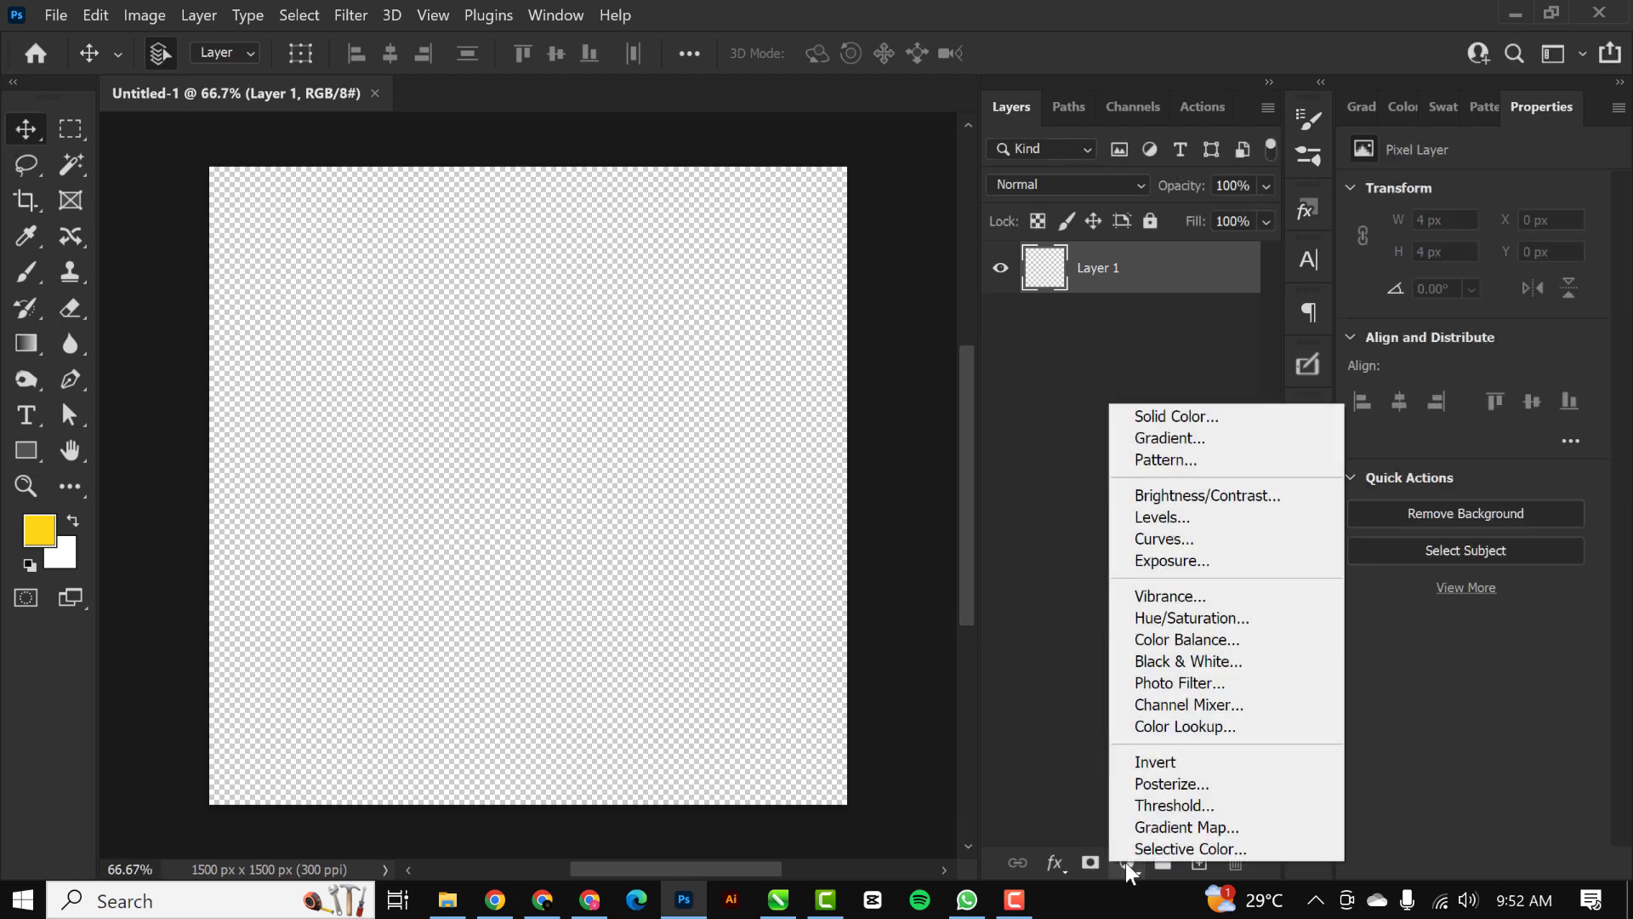
left_click(1198, 417)
left_click_drag(1200, 338, 1267, 492)
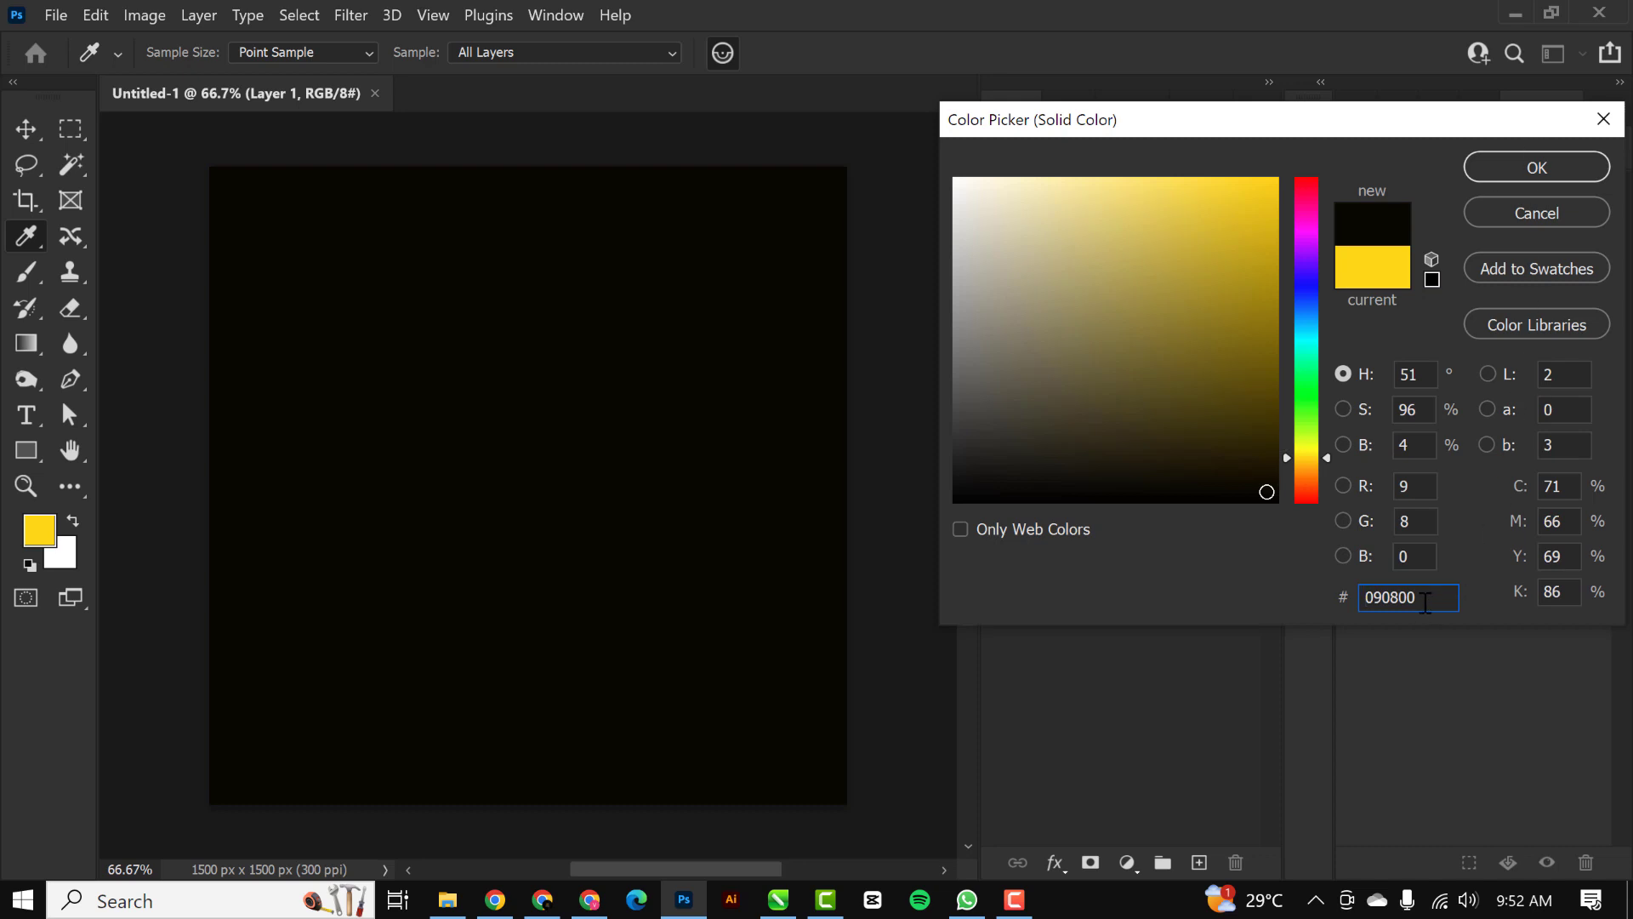
left_click_drag(1425, 602, 1339, 627)
left_click(1542, 170)
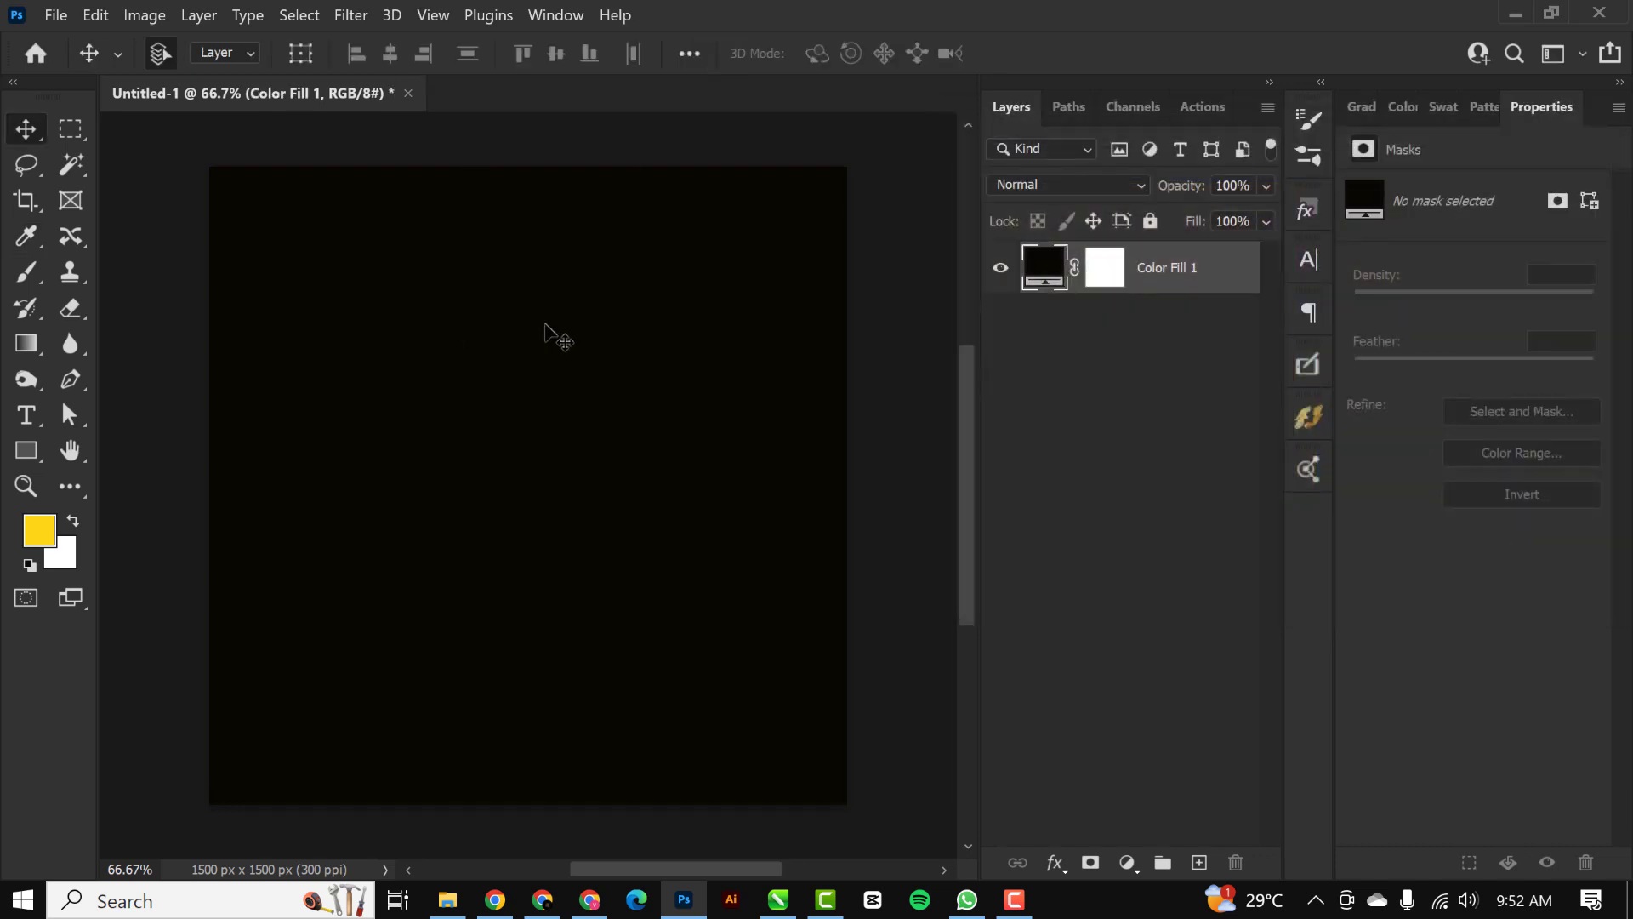
left_click(904, 281)
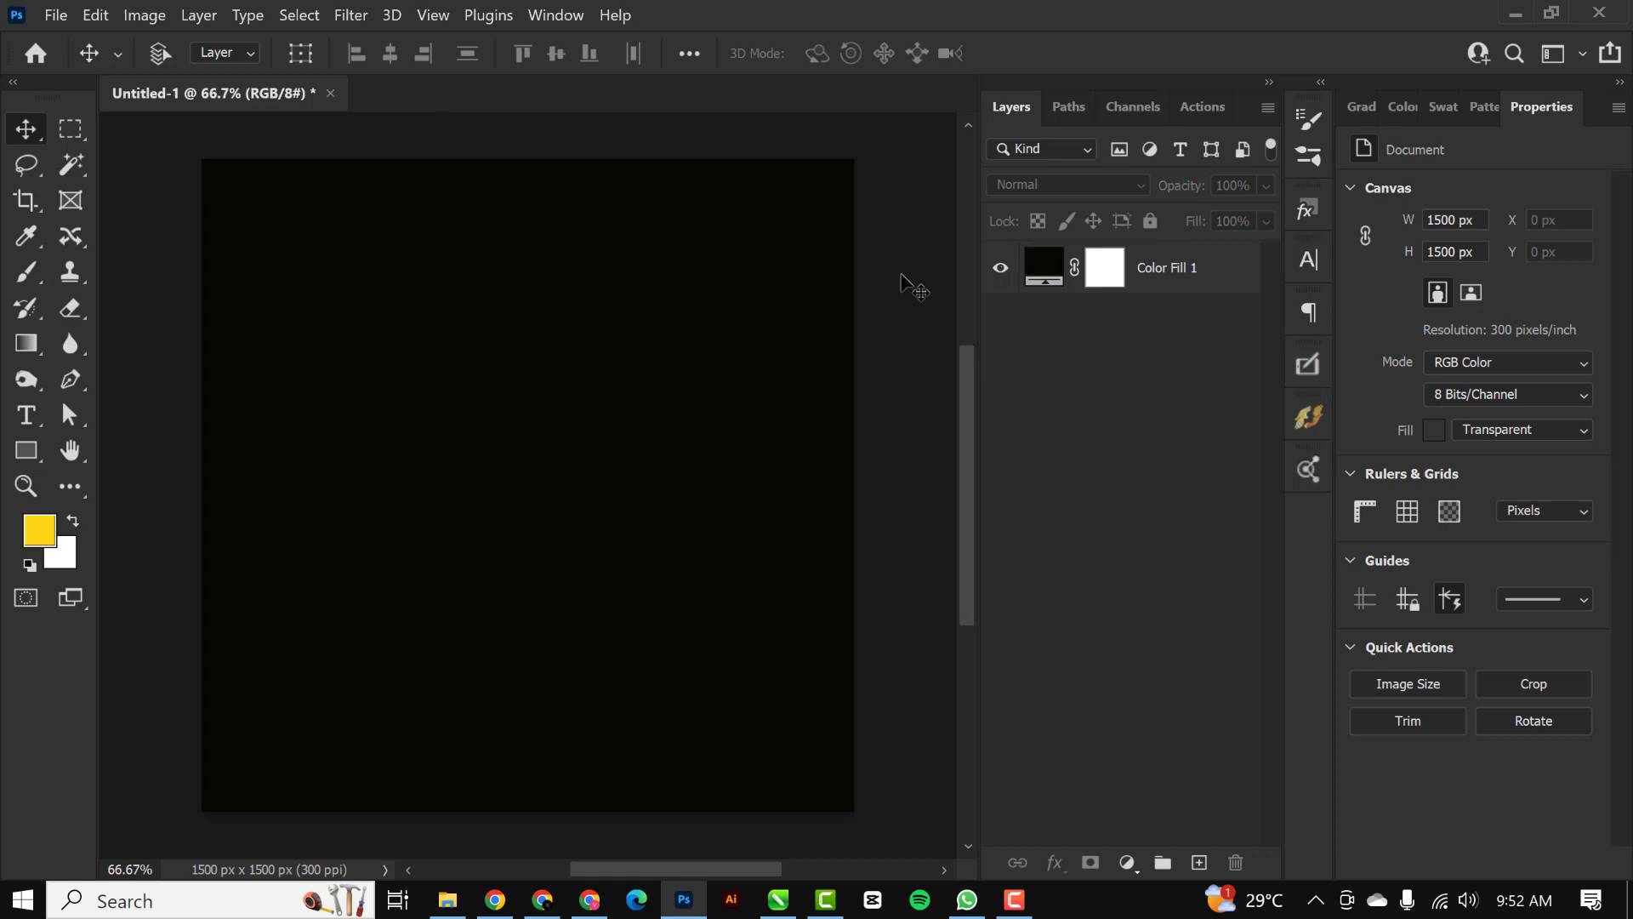
key("ctrl+0")
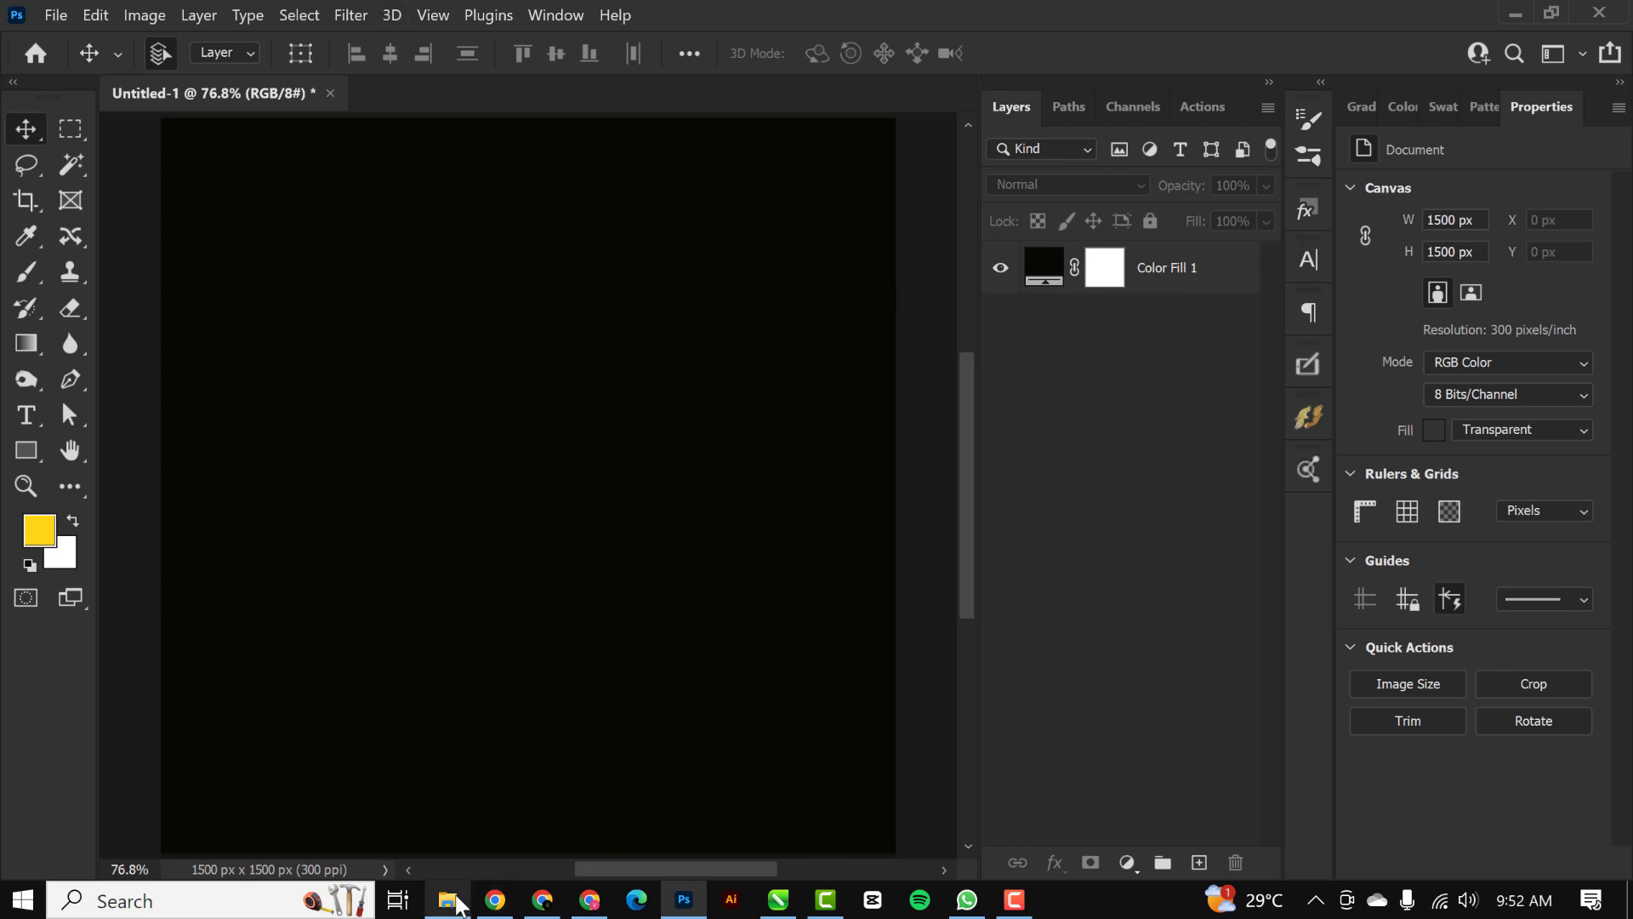
Step: Drag the desert road photo in from the resources folder and enlarge it to cover the canvas
left_click(448, 900)
left_click(324, 197)
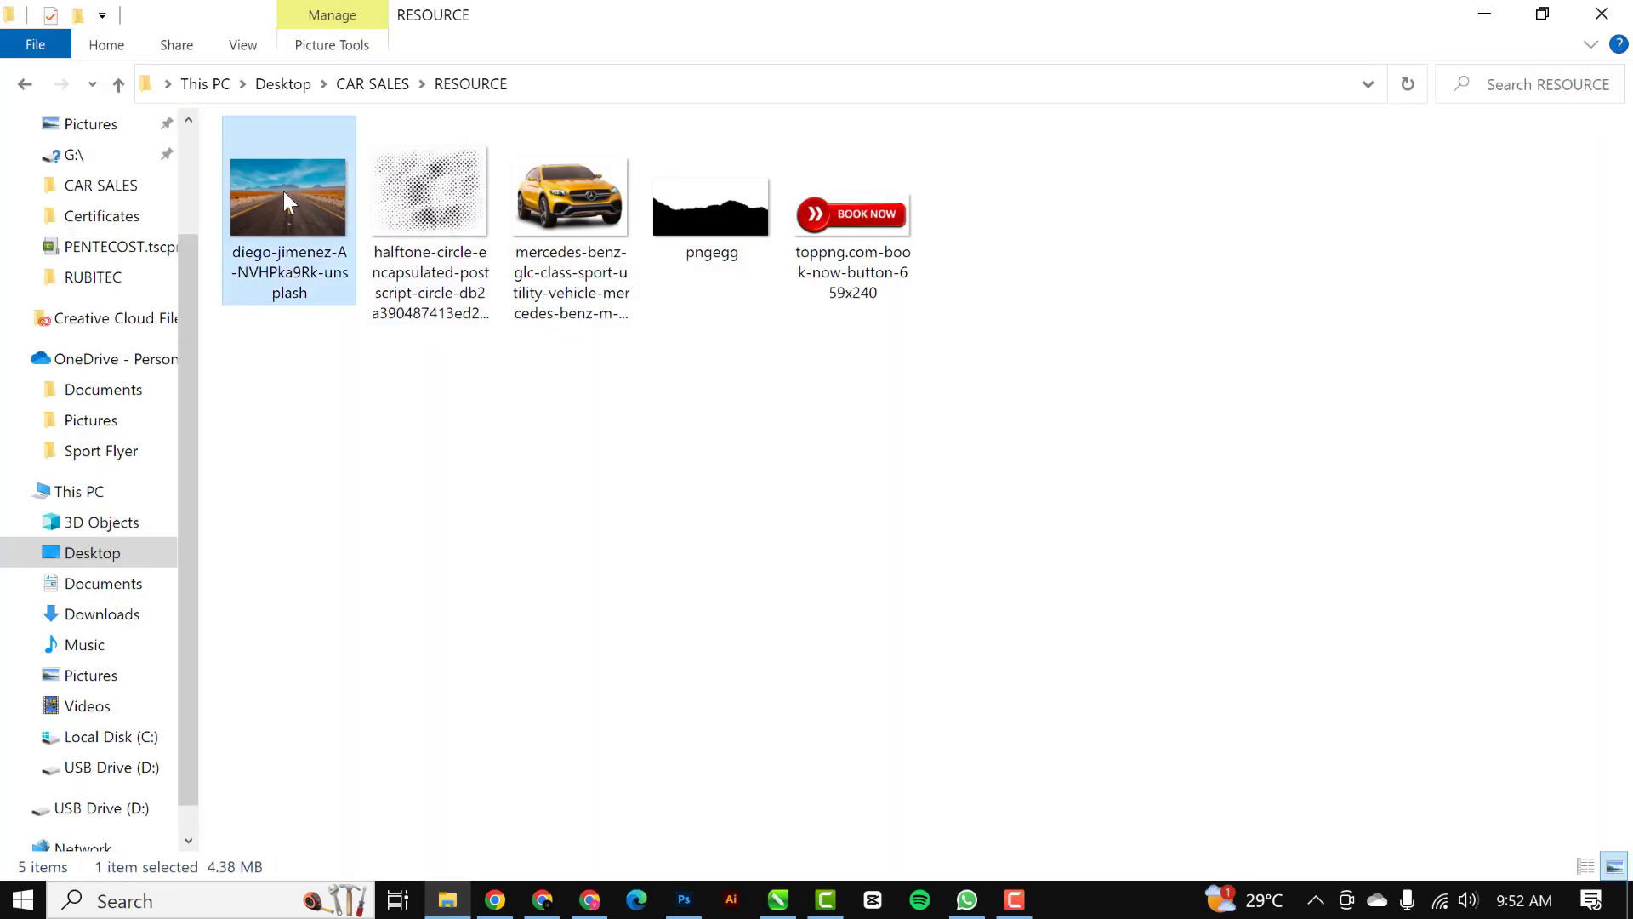
left_click_drag(284, 192, 497, 445)
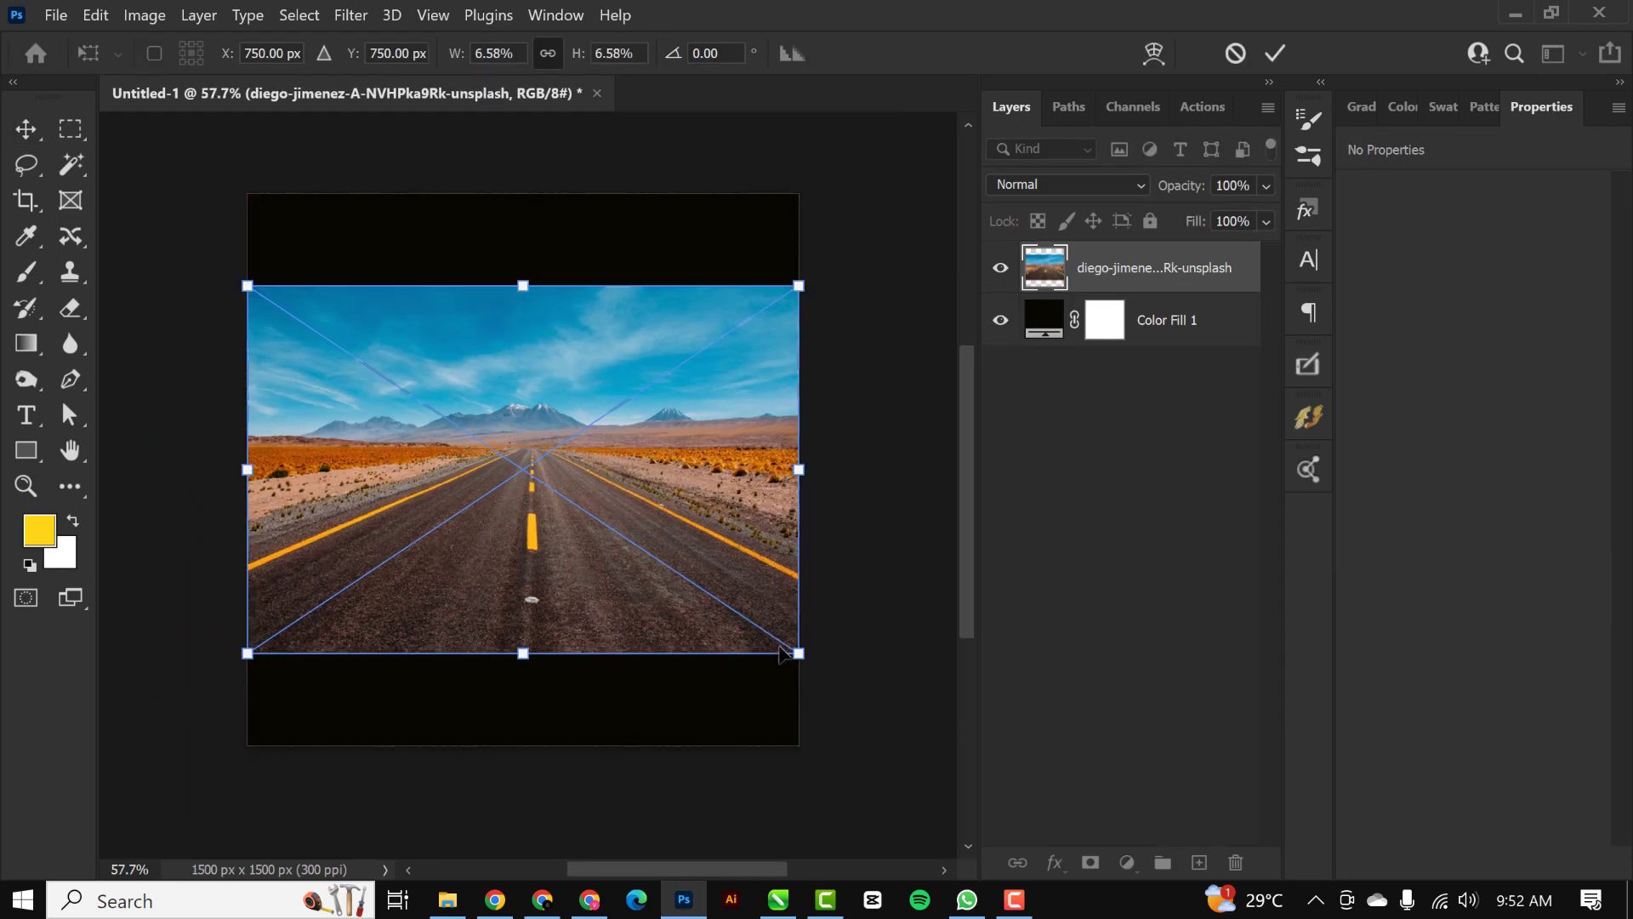
left_click_drag(798, 653, 852, 690)
left_click_drag(756, 563, 747, 531)
left_click_drag(849, 651, 943, 740)
left_click_drag(789, 588, 791, 636)
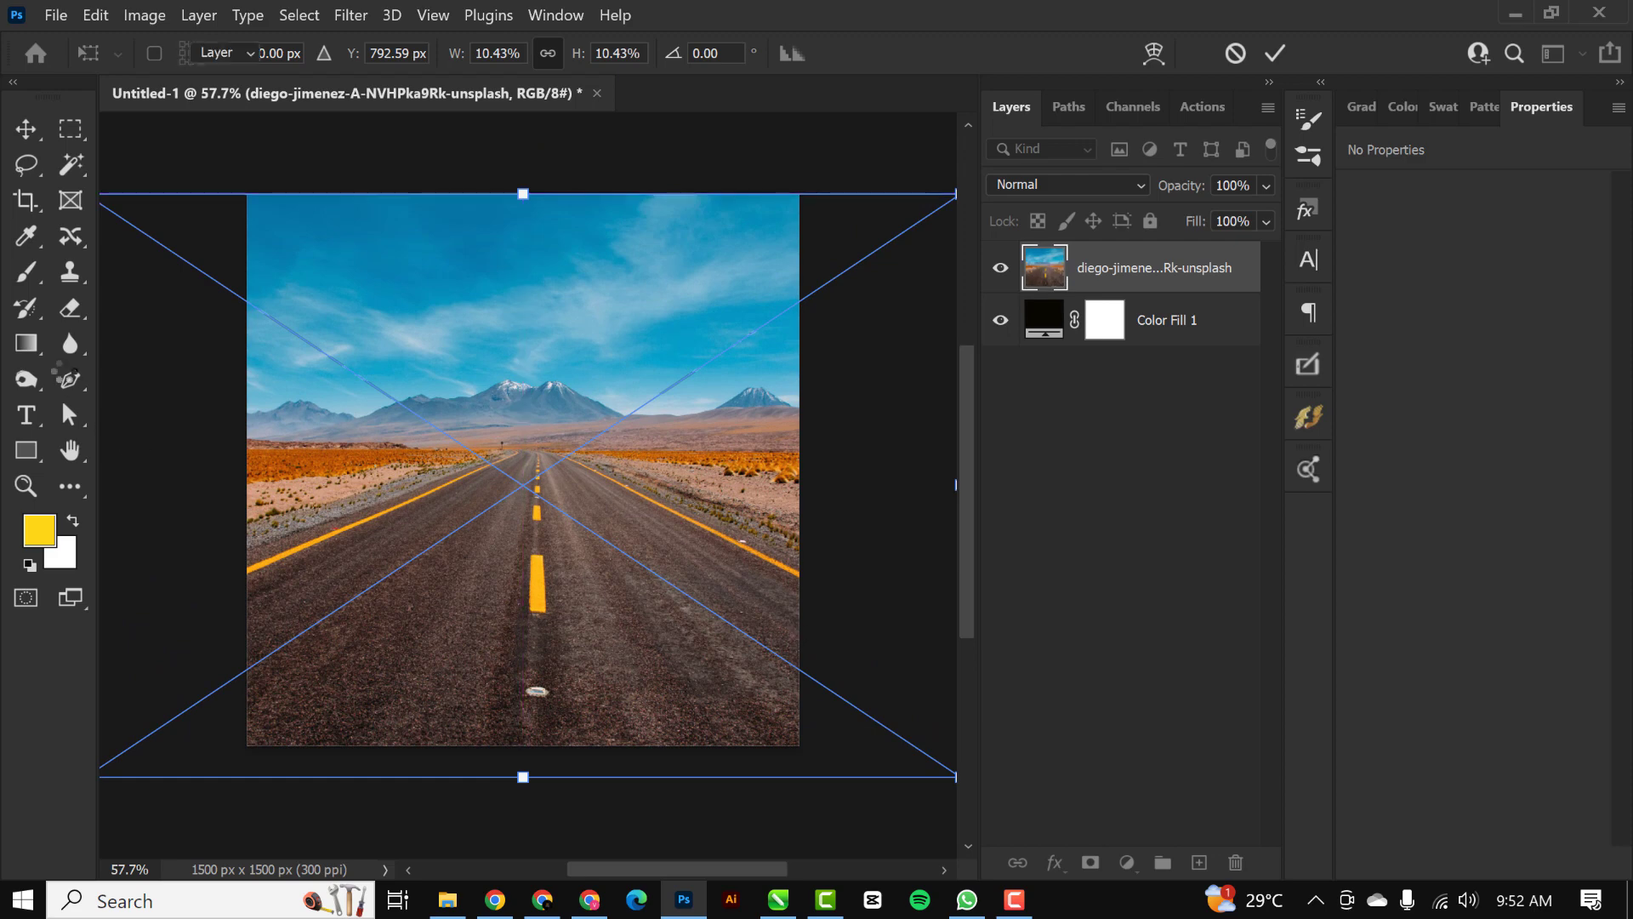
key("Return")
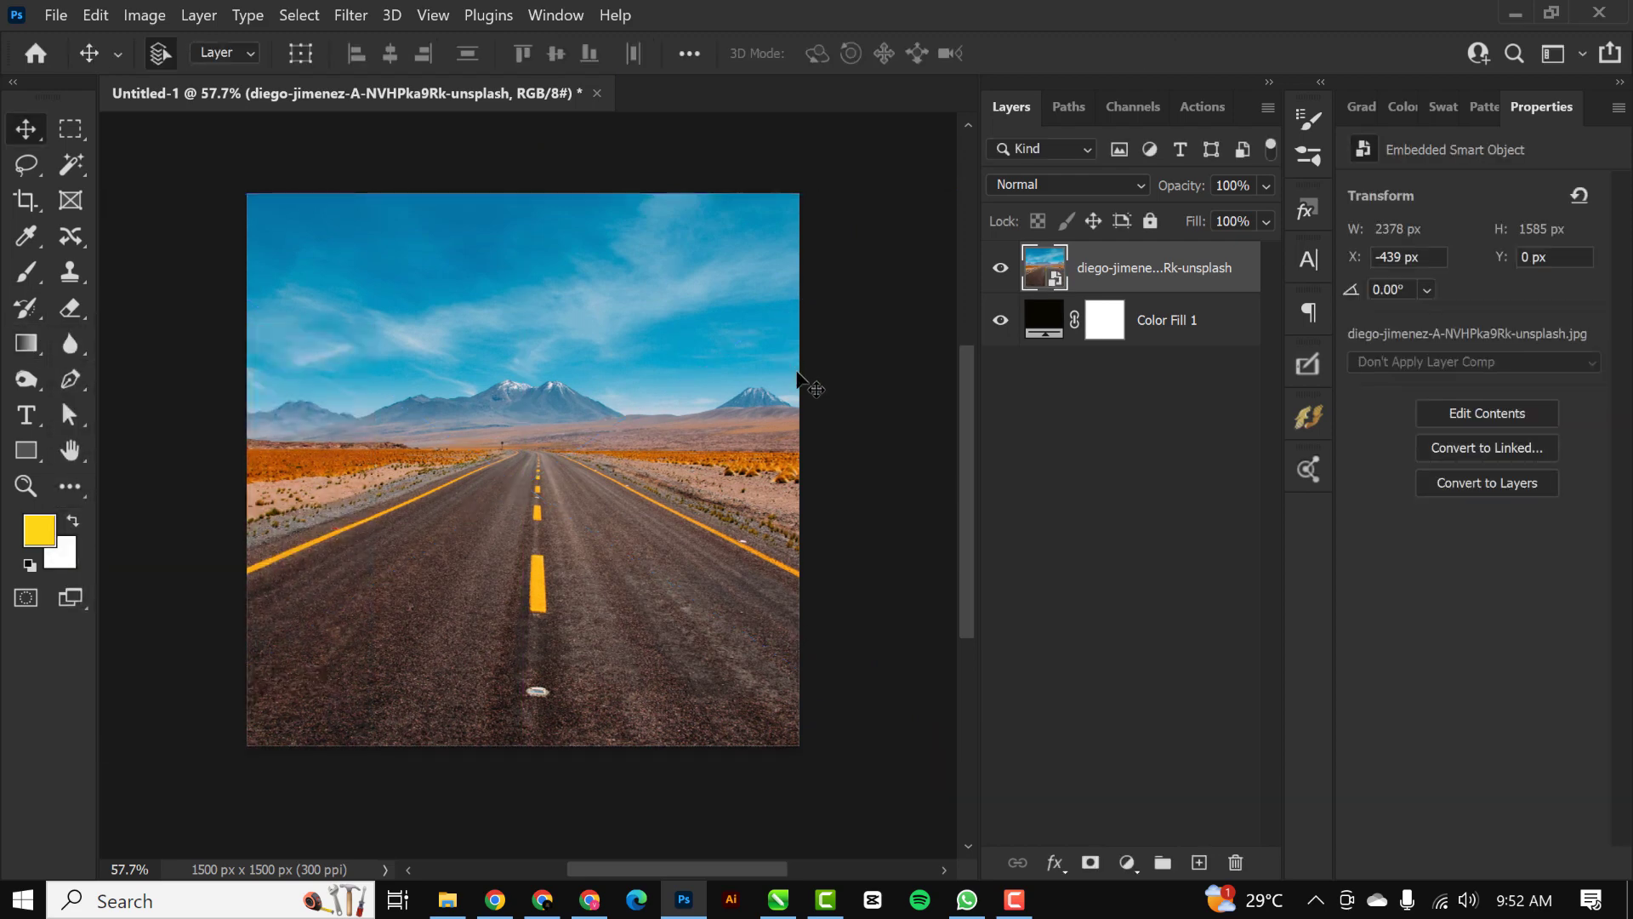
Step: Add an Exposure adjustment layer that darkens the photo to about -3.19
left_click(1125, 863)
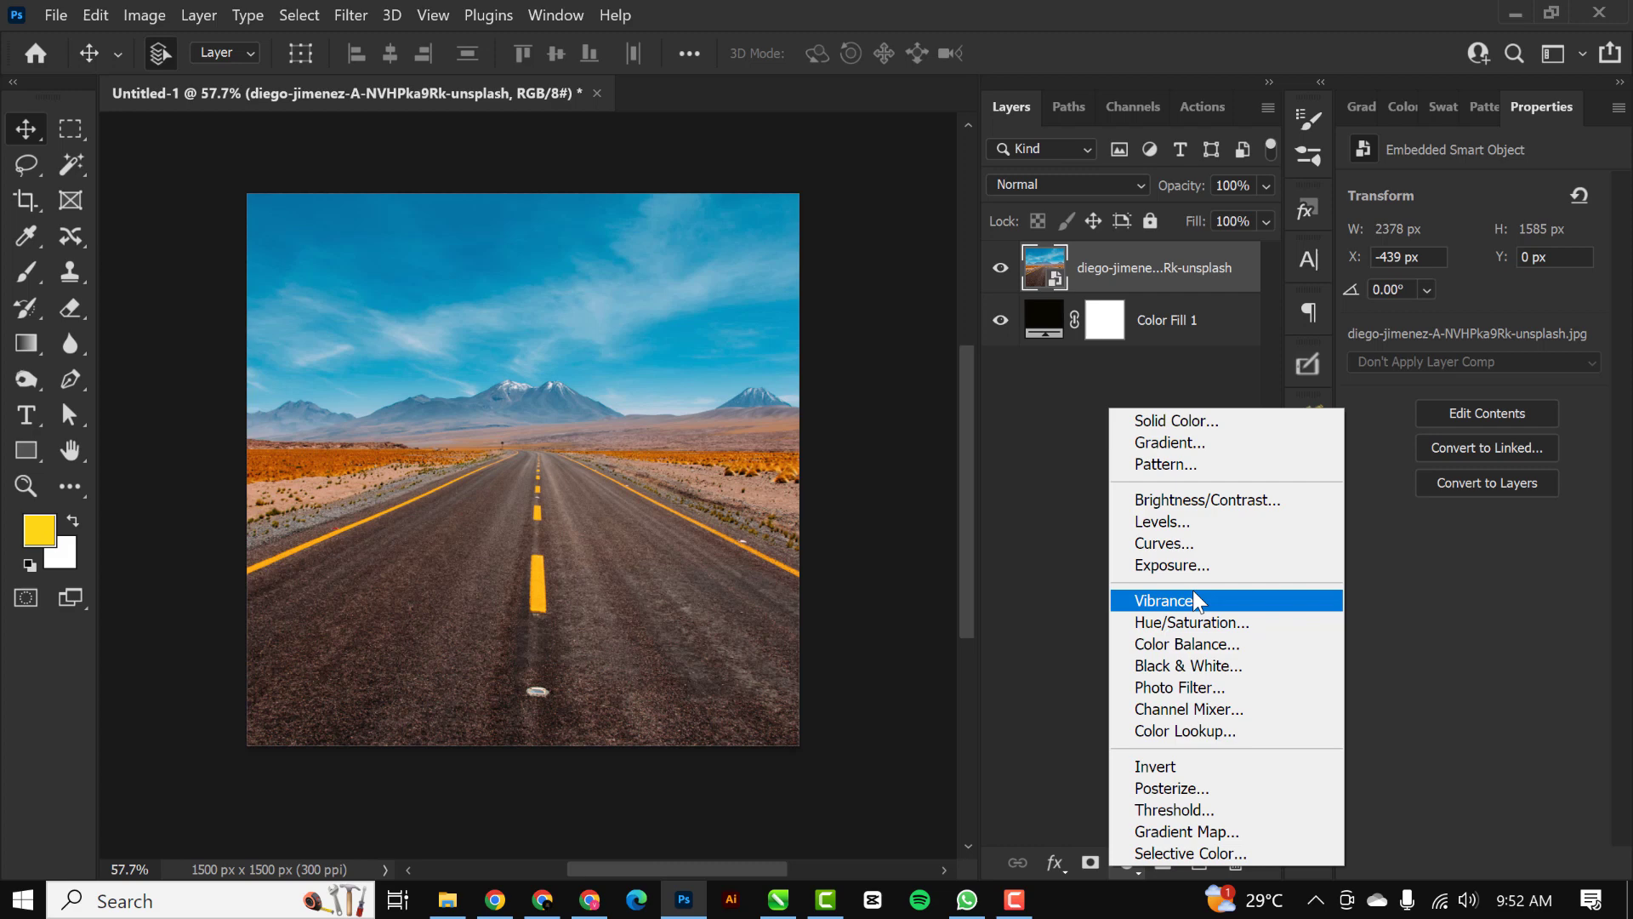
left_click(1217, 564)
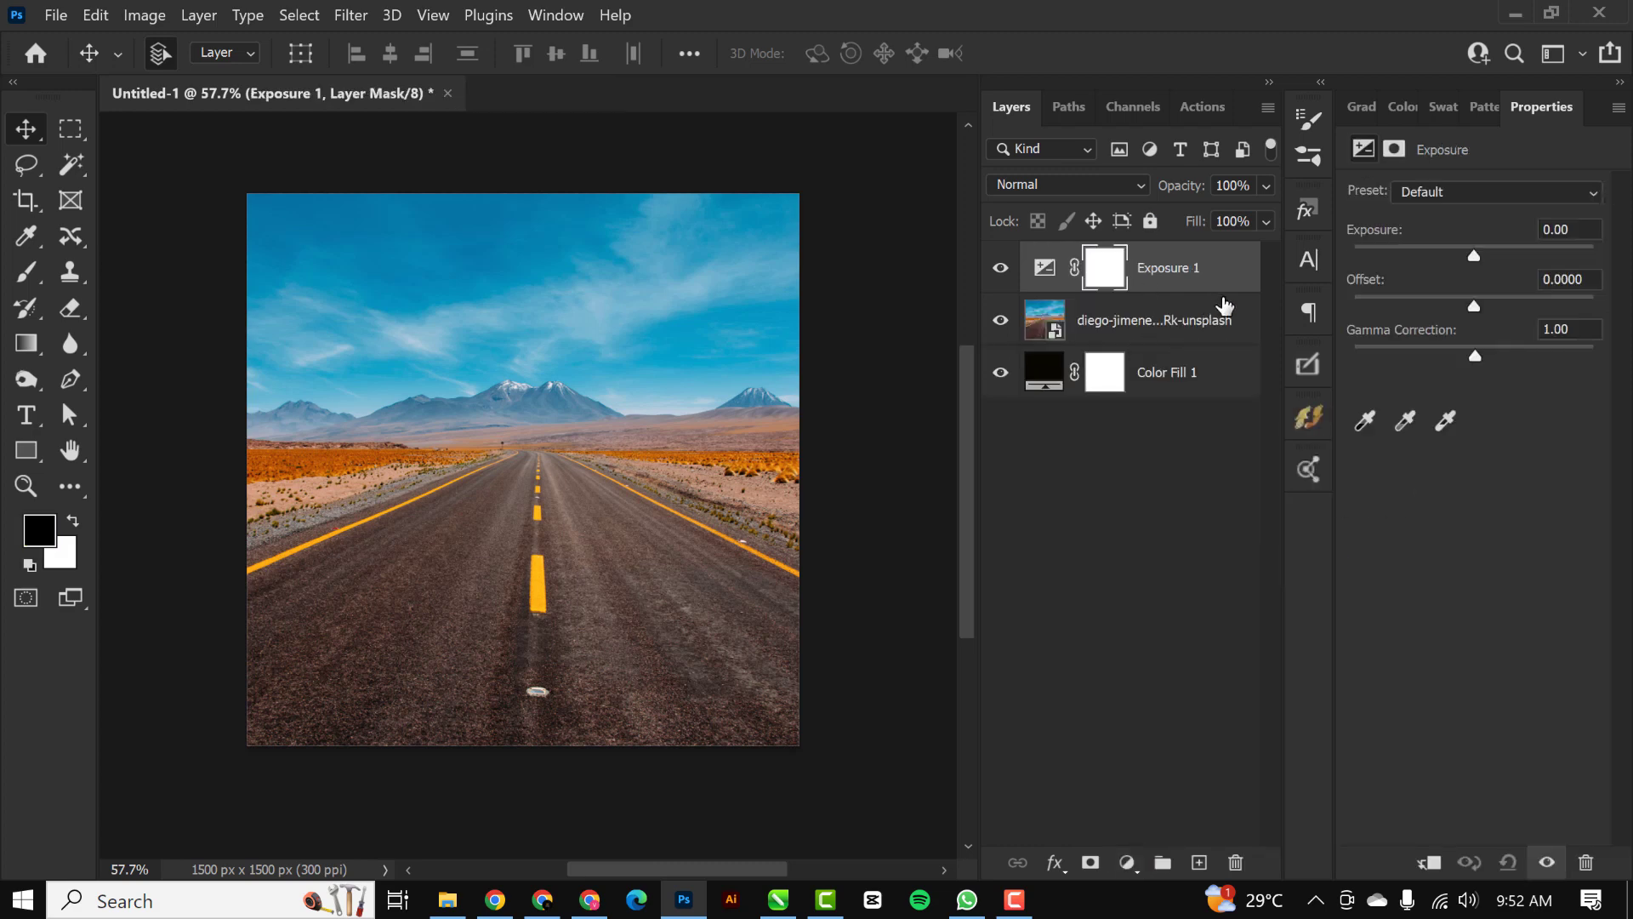
left_click_drag(1472, 259, 1417, 260)
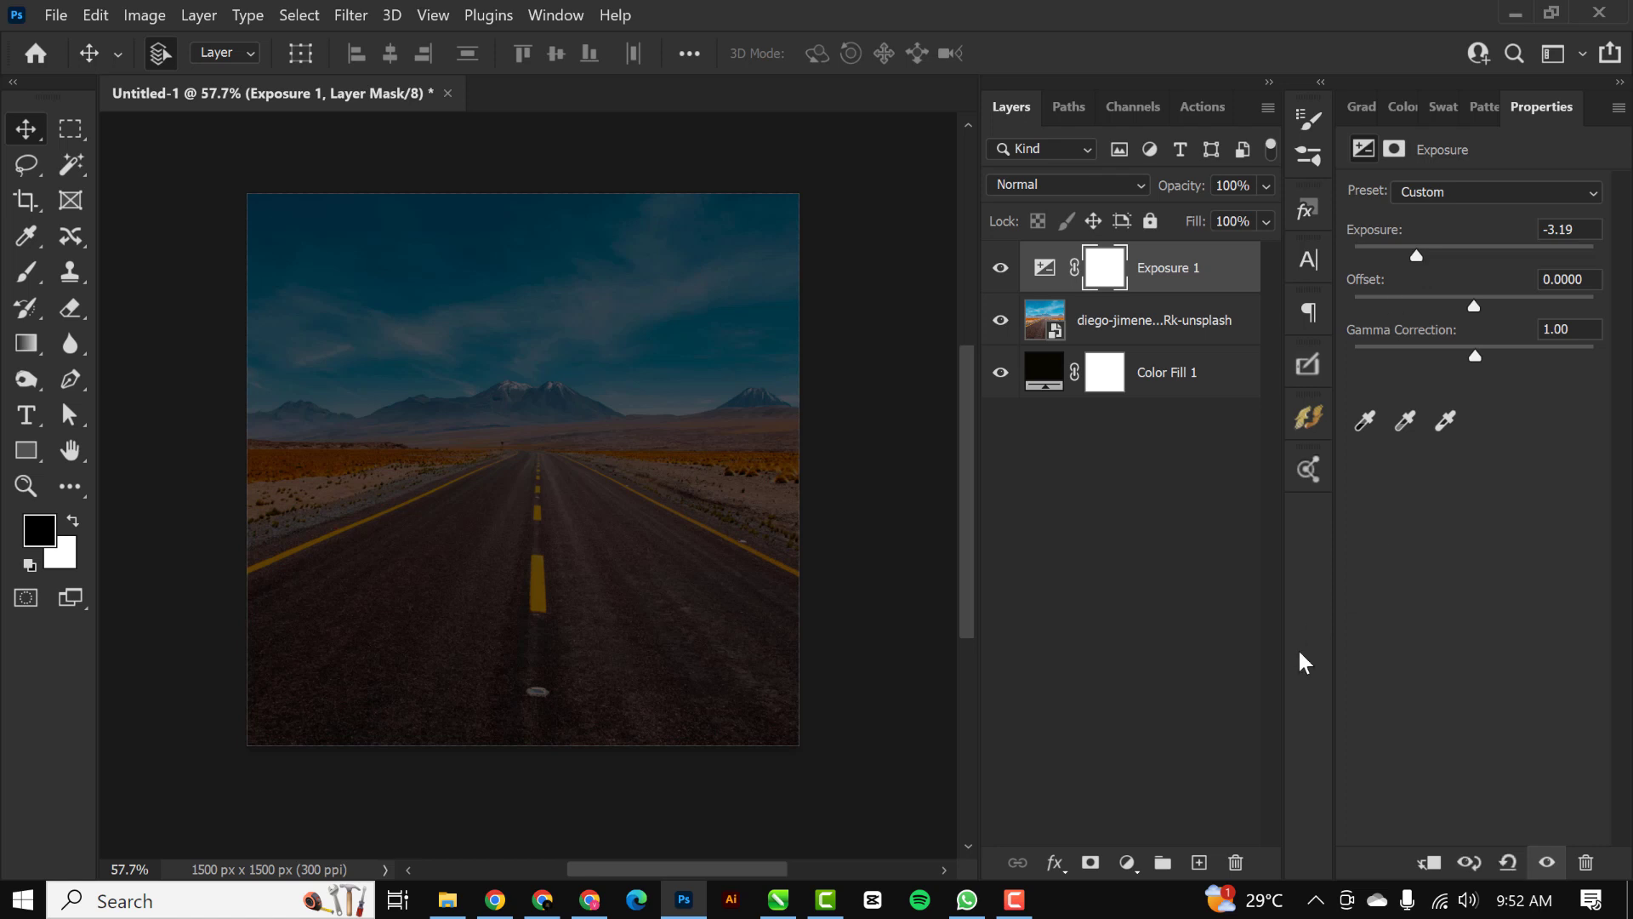
Step: Add a colorized Hue/Saturation layer with Hue 34 and Saturation 76 for a warm brown tint
left_click(1131, 863)
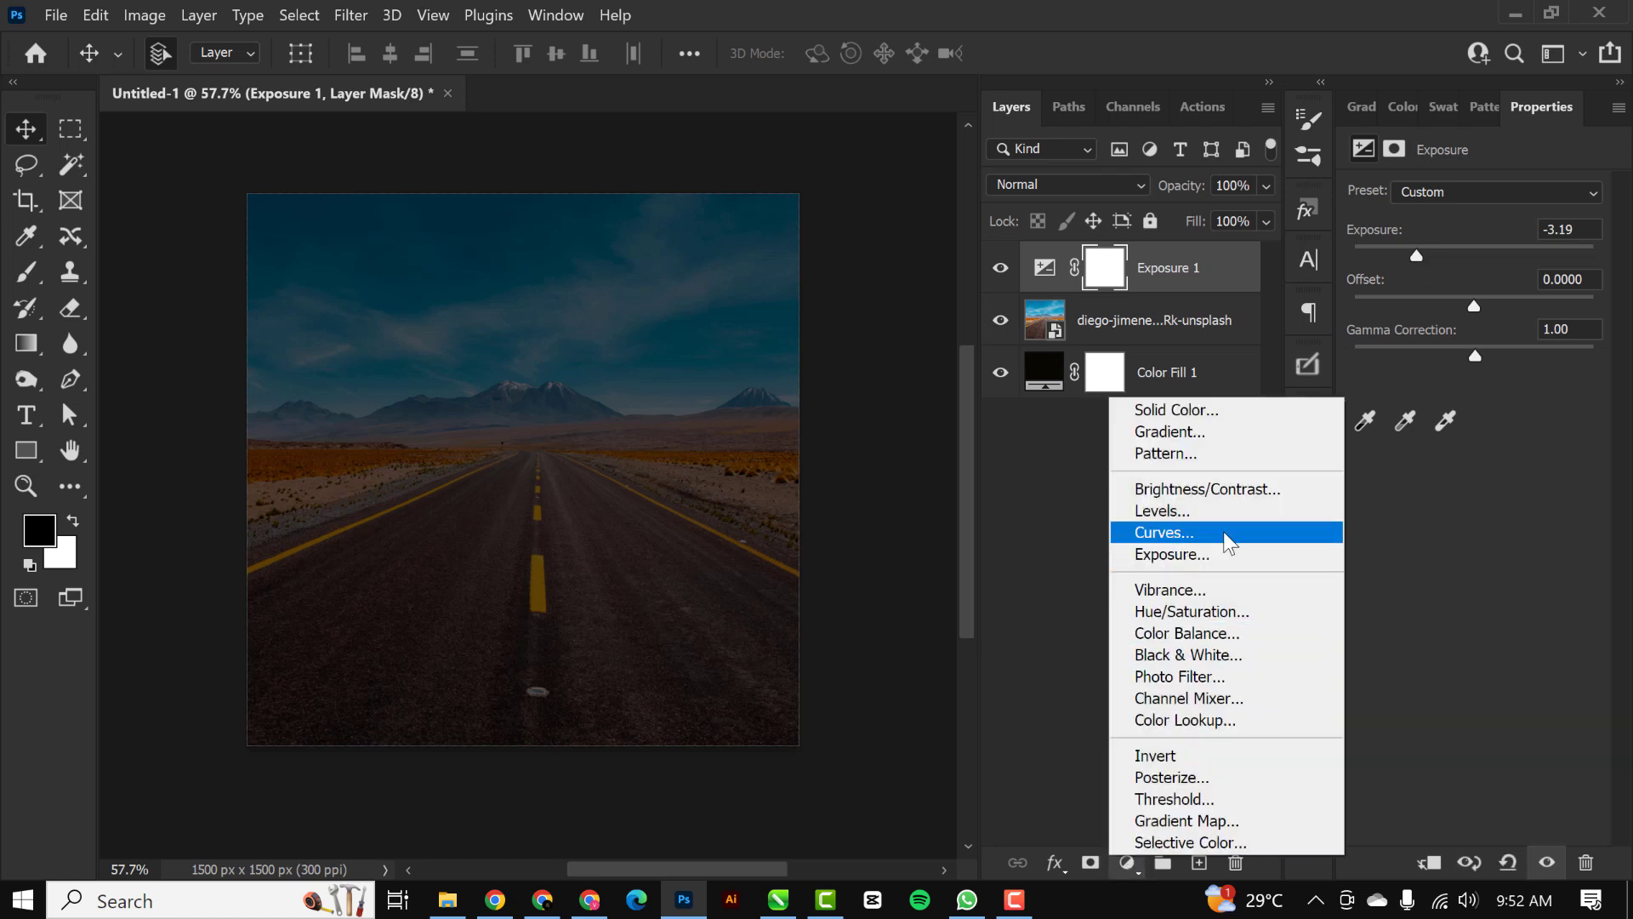
left_click(1225, 614)
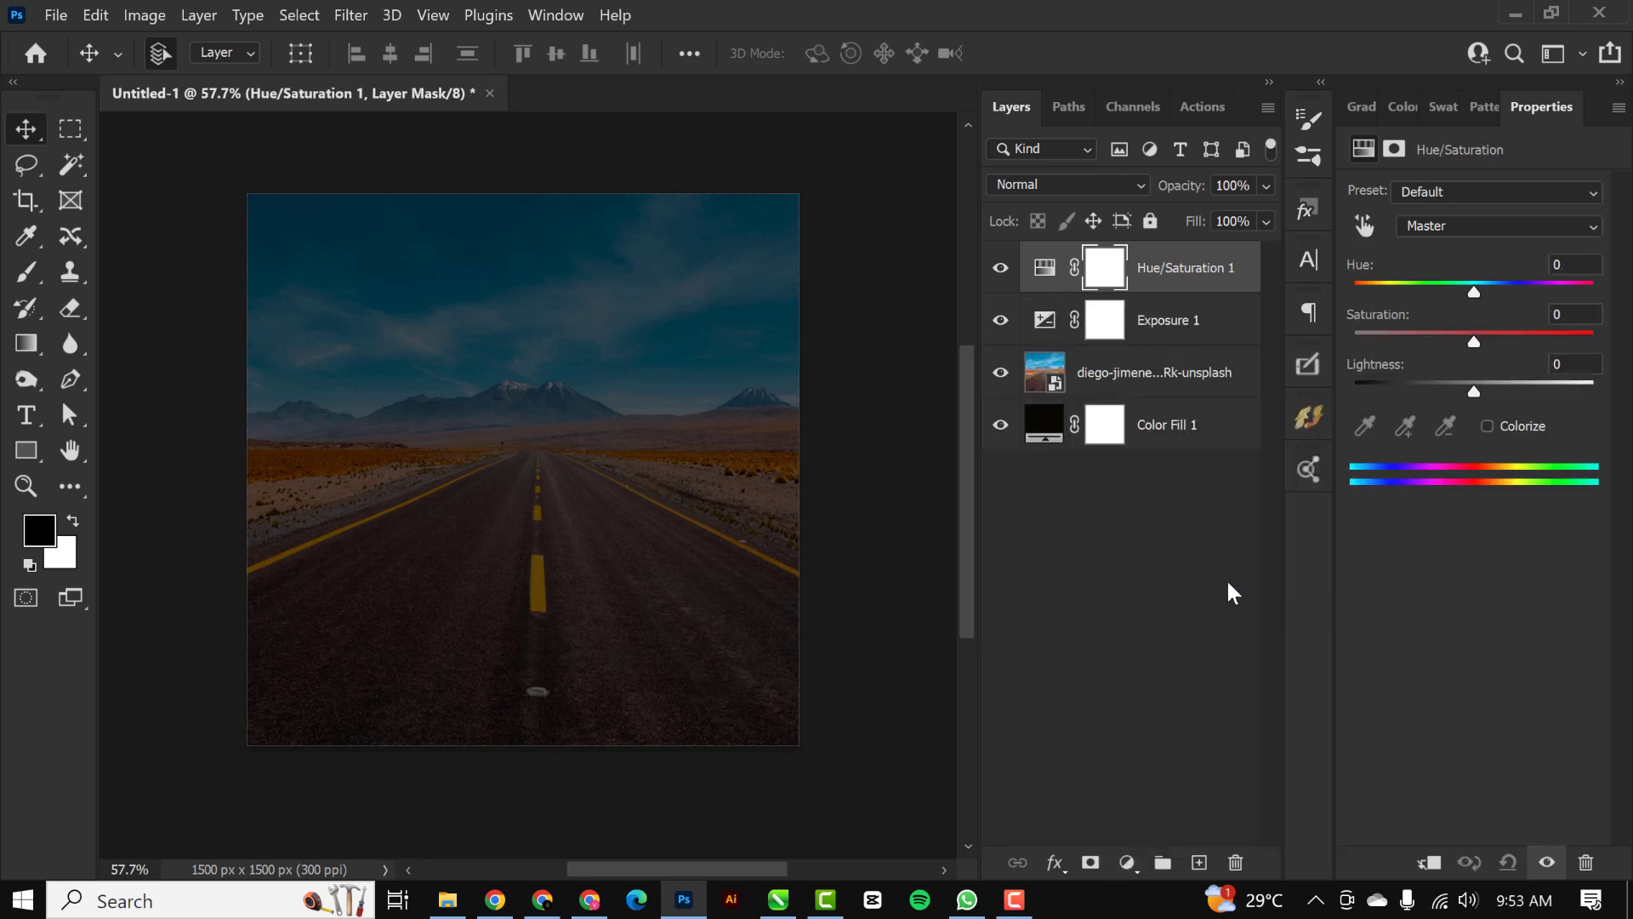
left_click(1486, 425)
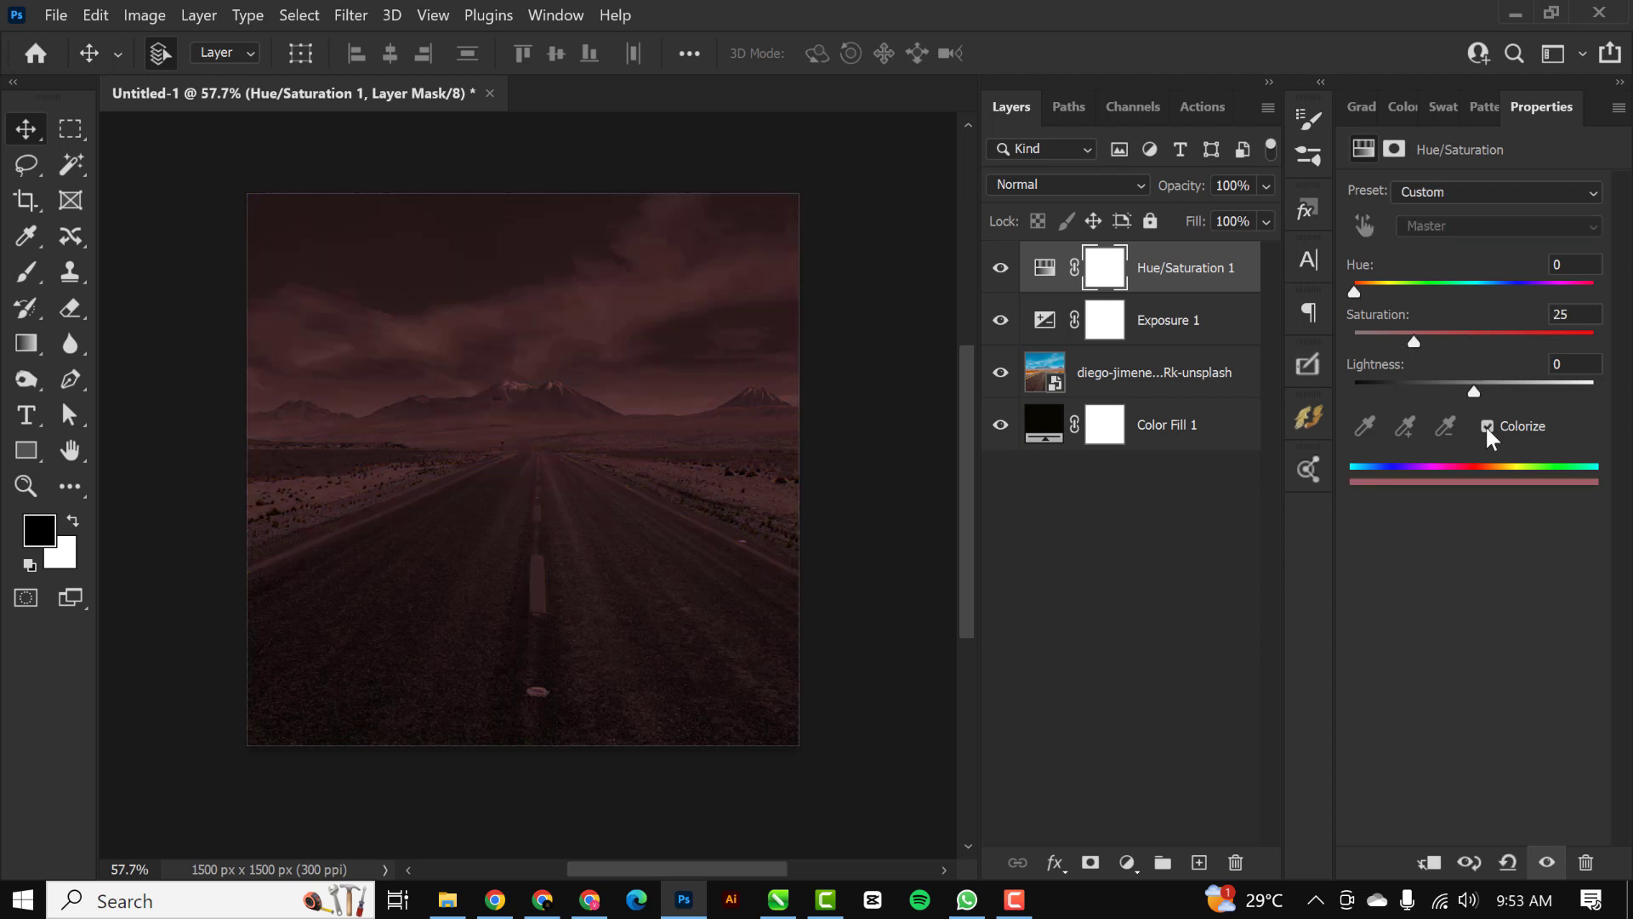
left_click_drag(1356, 293, 1448, 341)
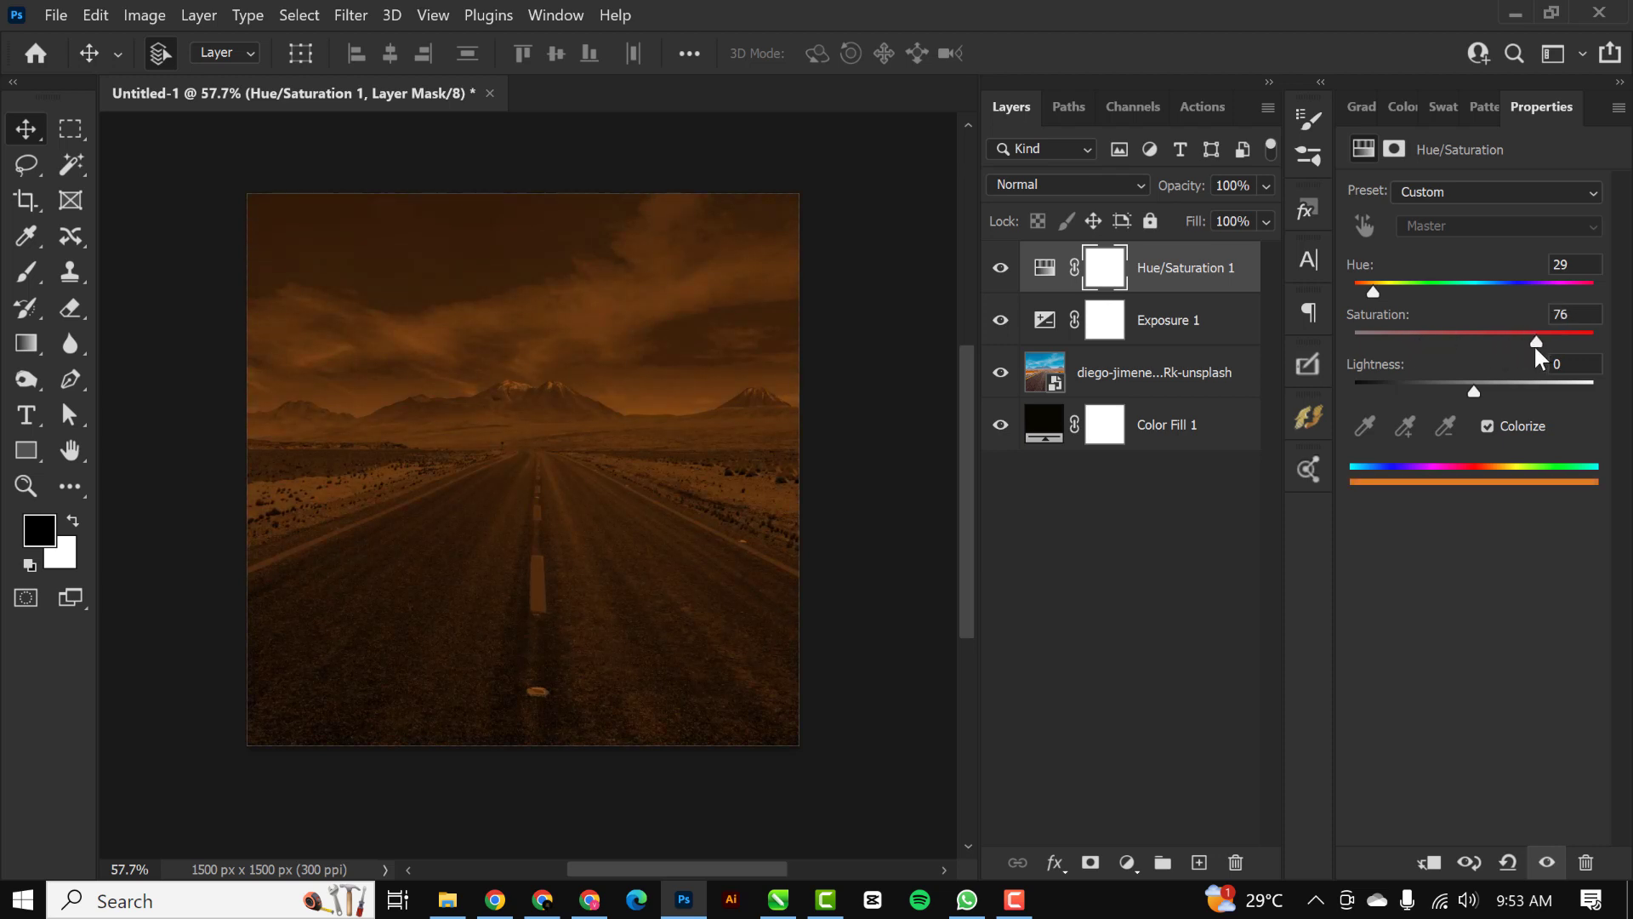
left_click_drag(1375, 290, 1377, 289)
Step: Darken the Exposure further to -3.83 and return to the Hue/Saturation settings
left_click(1039, 330)
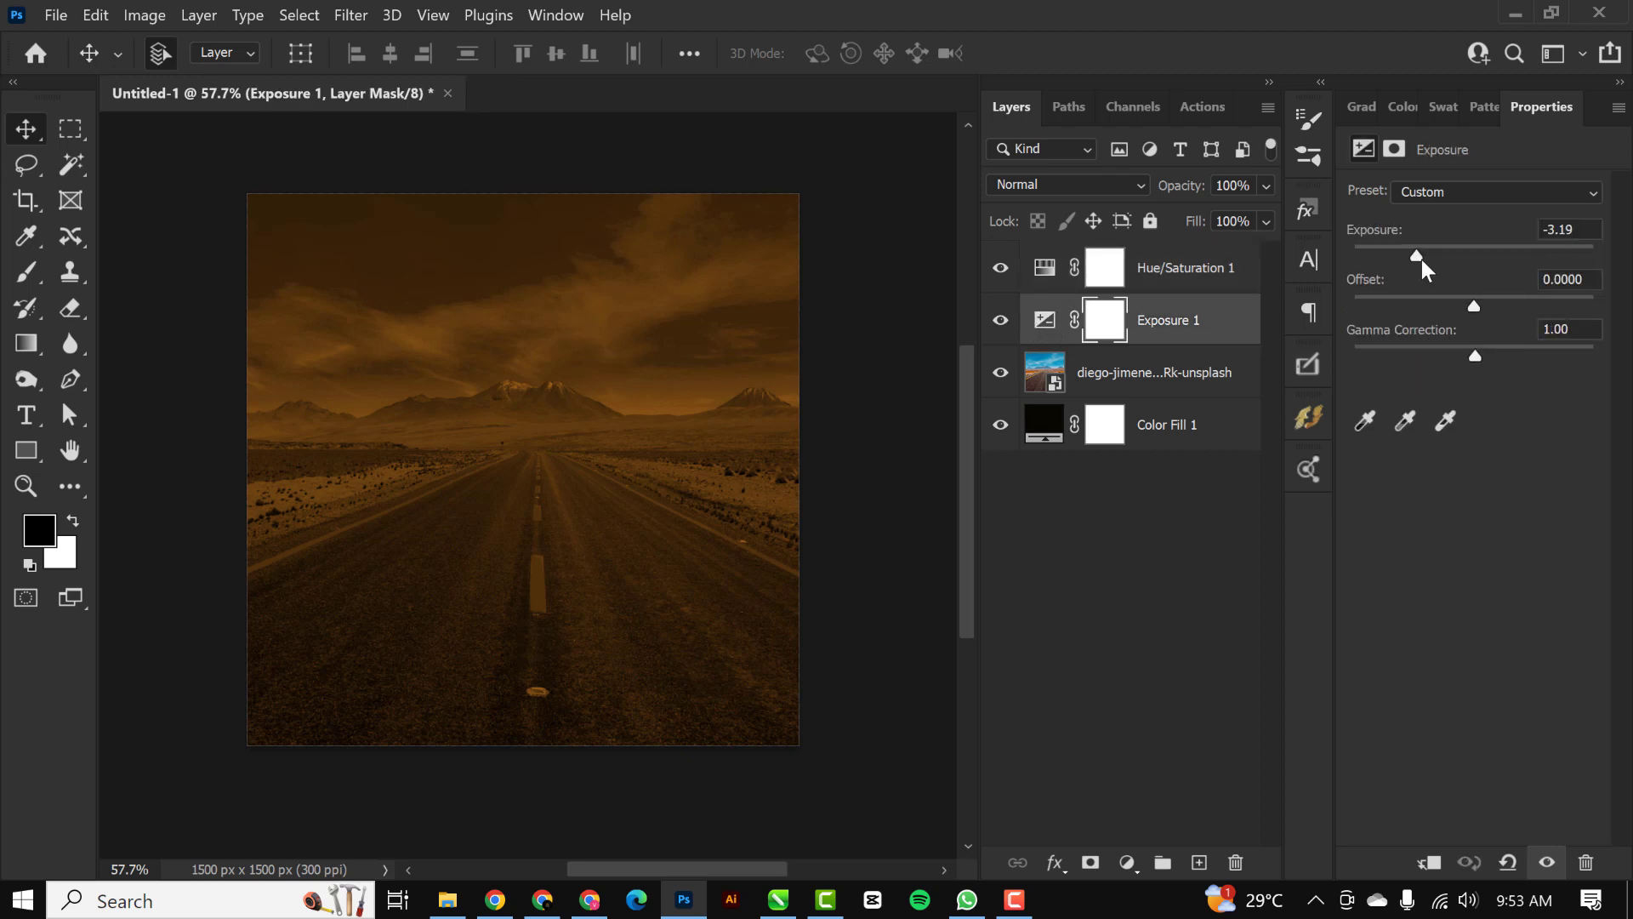
left_click_drag(1422, 259, 1401, 258)
left_click(893, 430)
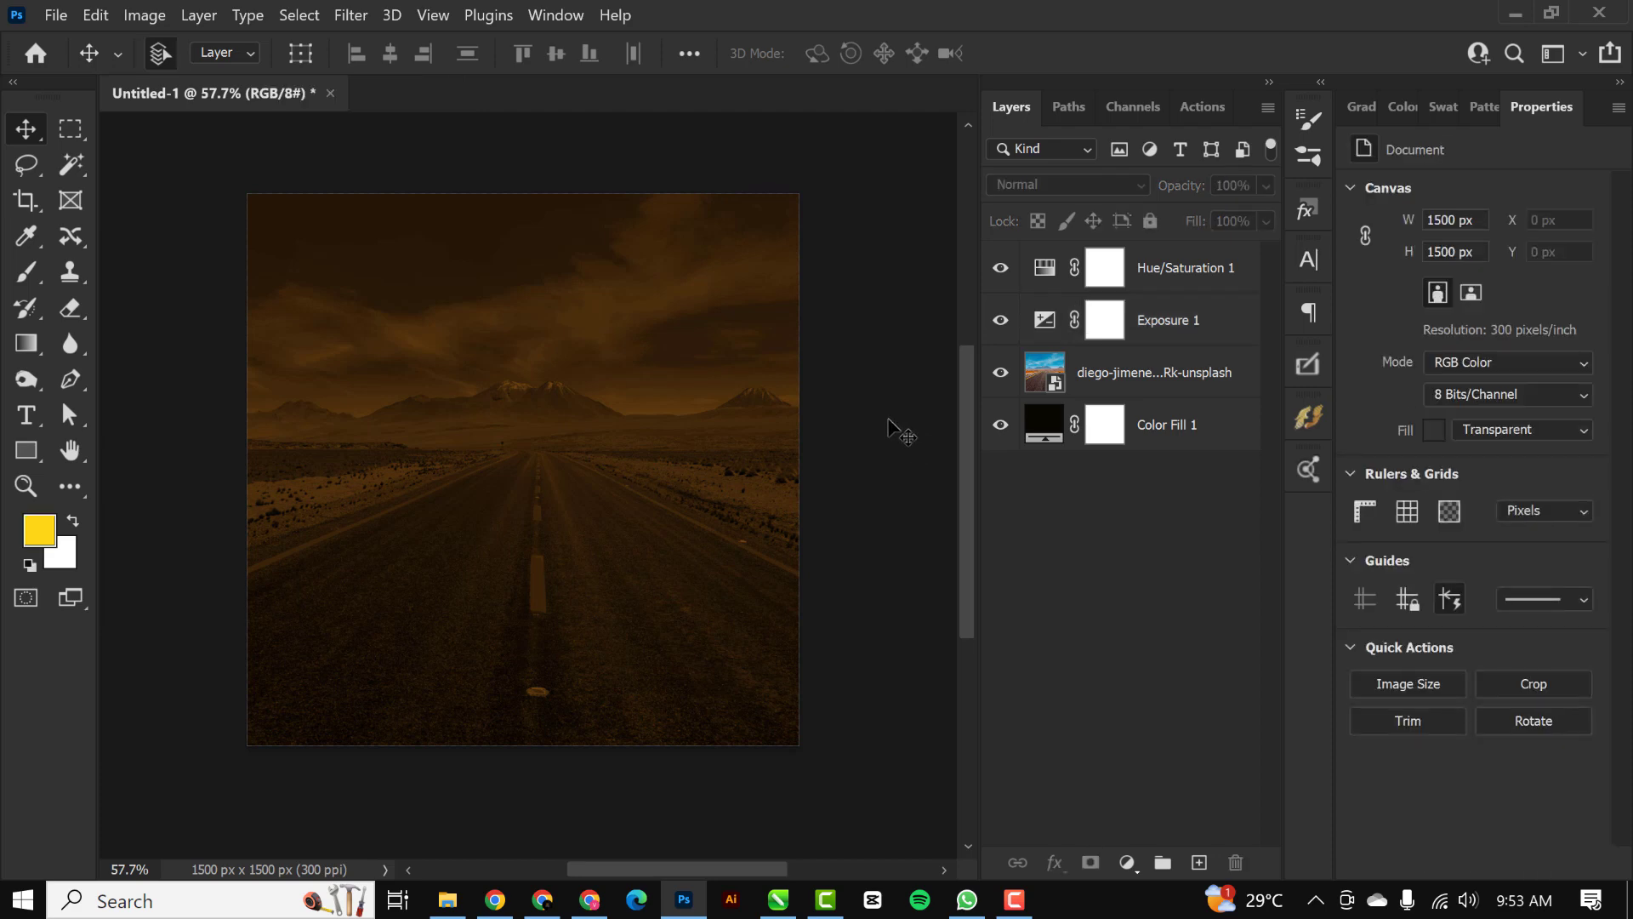
scroll(894, 430, "up", 3)
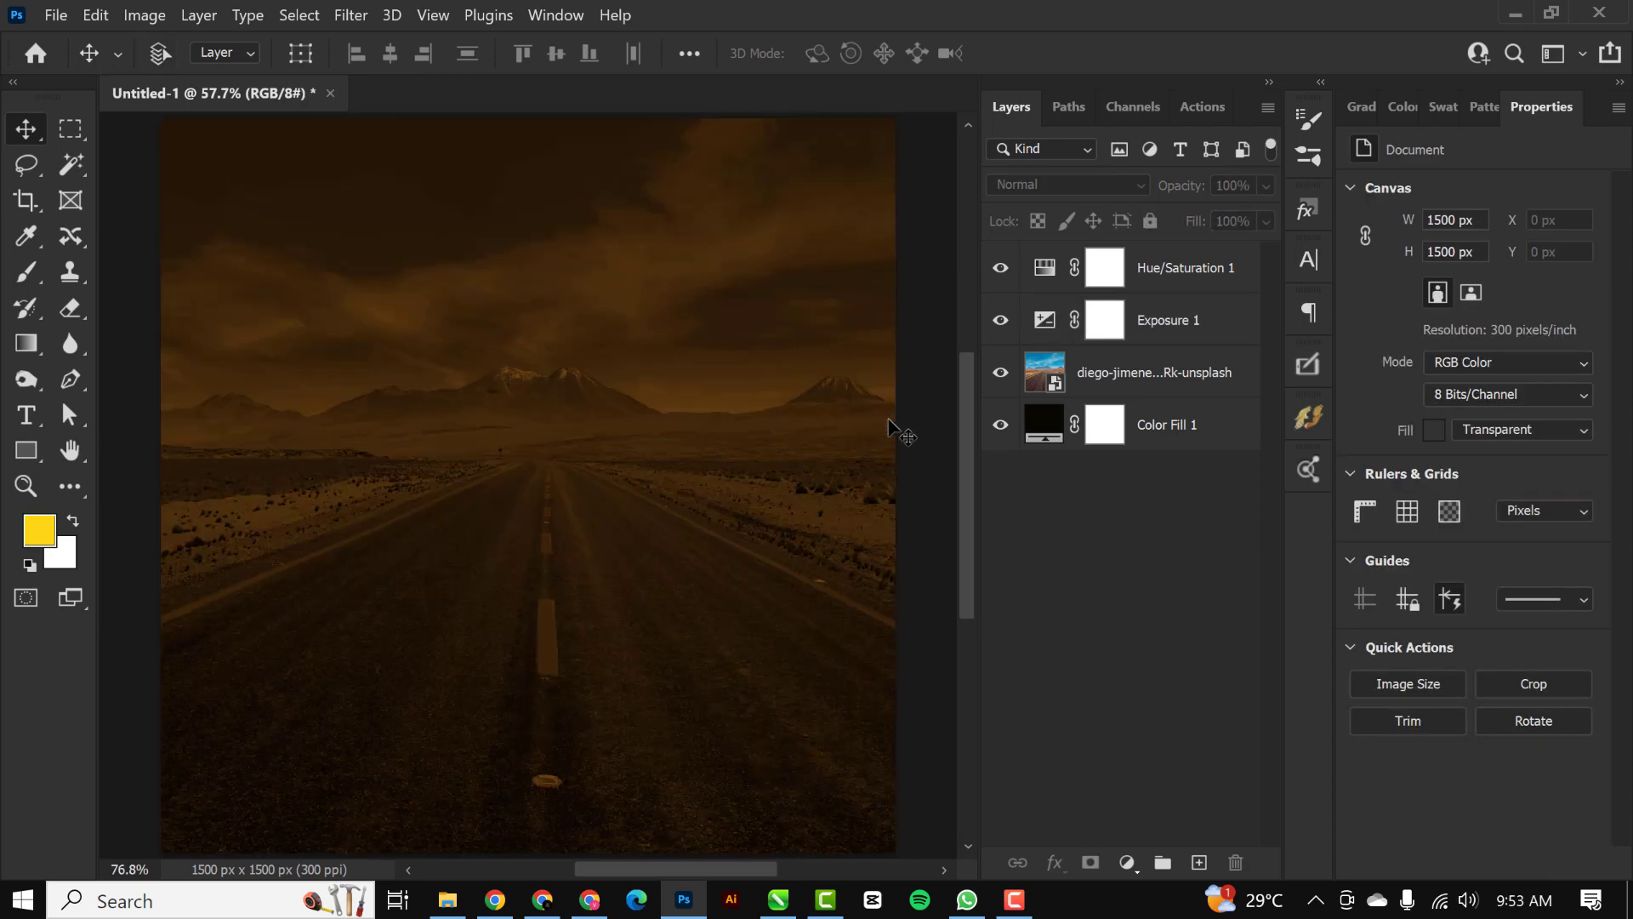
left_click(1208, 284)
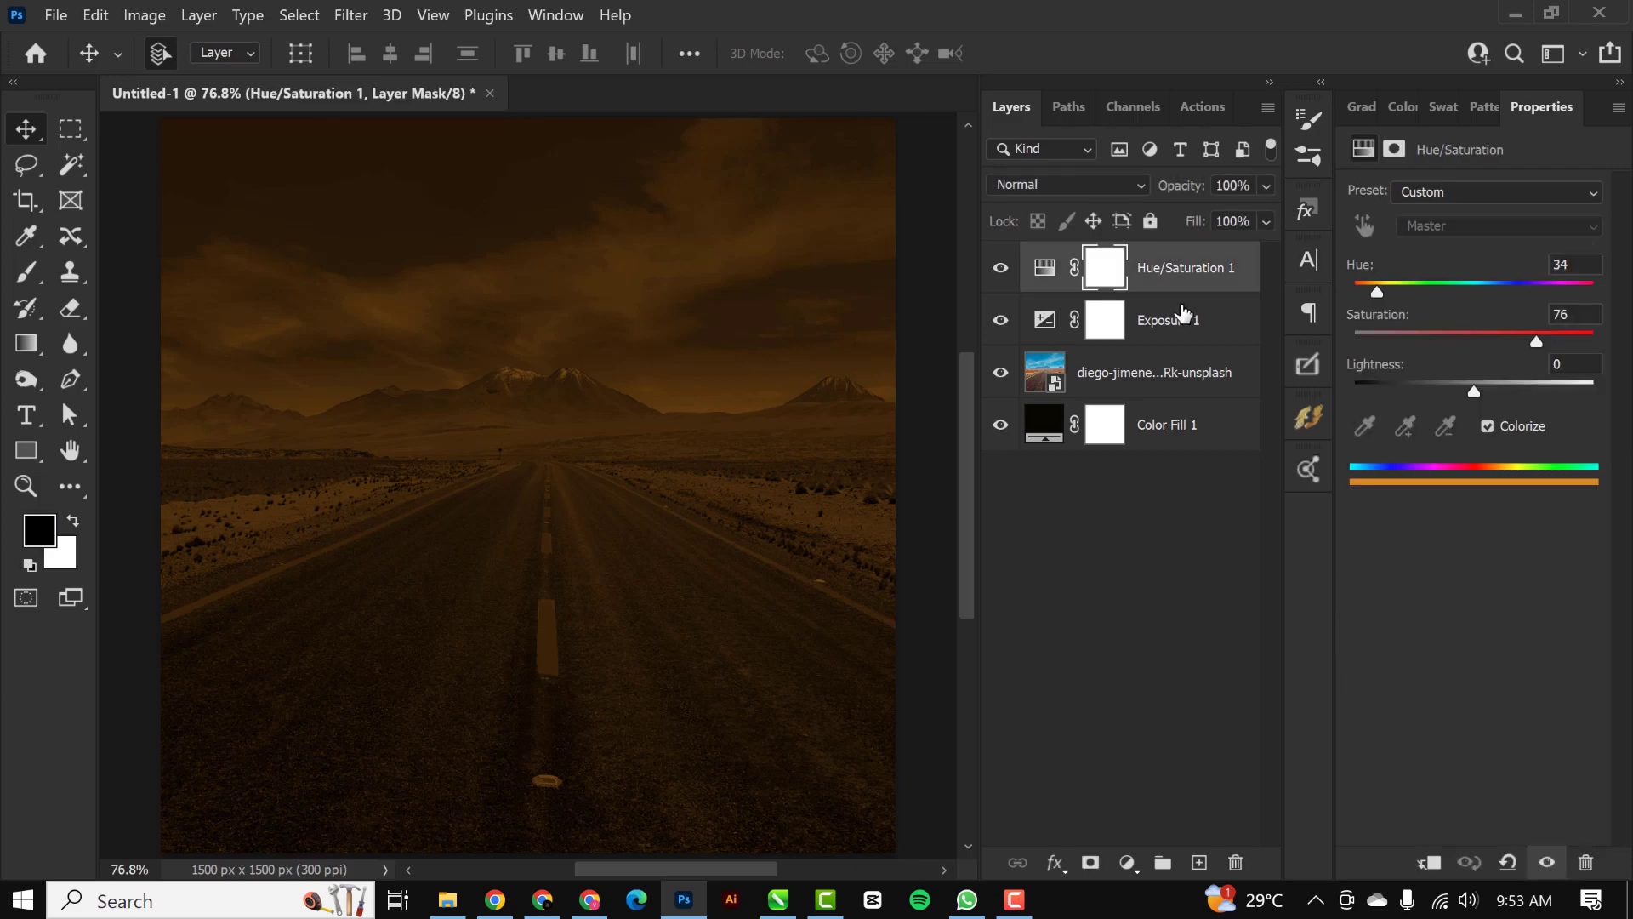
Step: Bring the pngegg silhouette into the flyer and enlarge it to about 644%
left_click(447, 900)
left_click(715, 246)
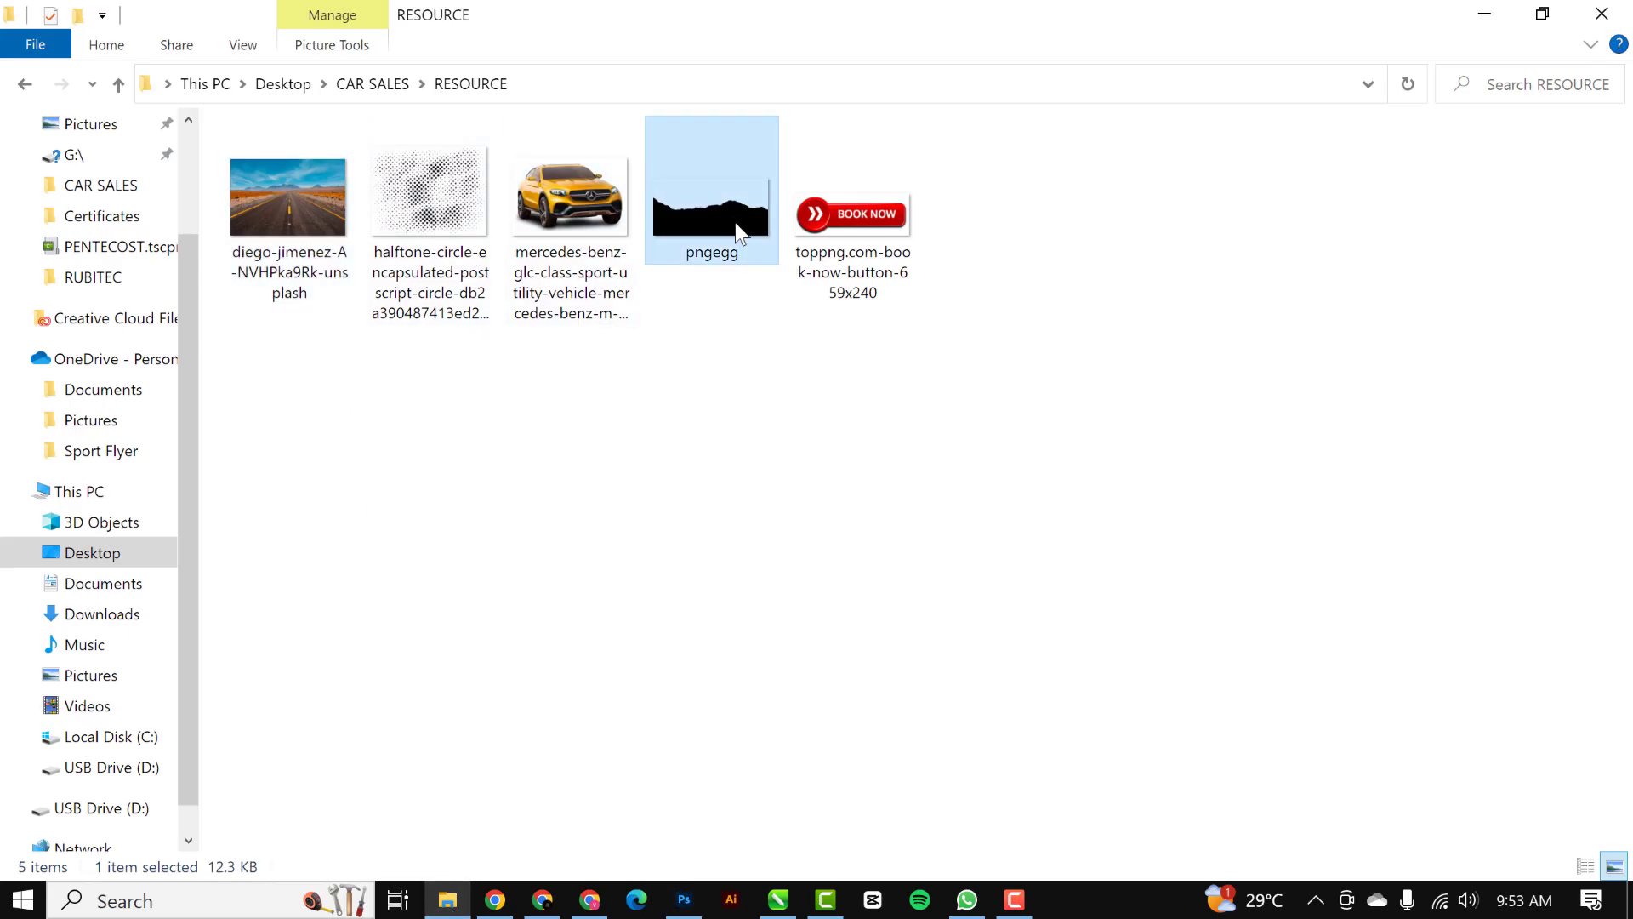
left_click_drag(738, 234, 544, 547)
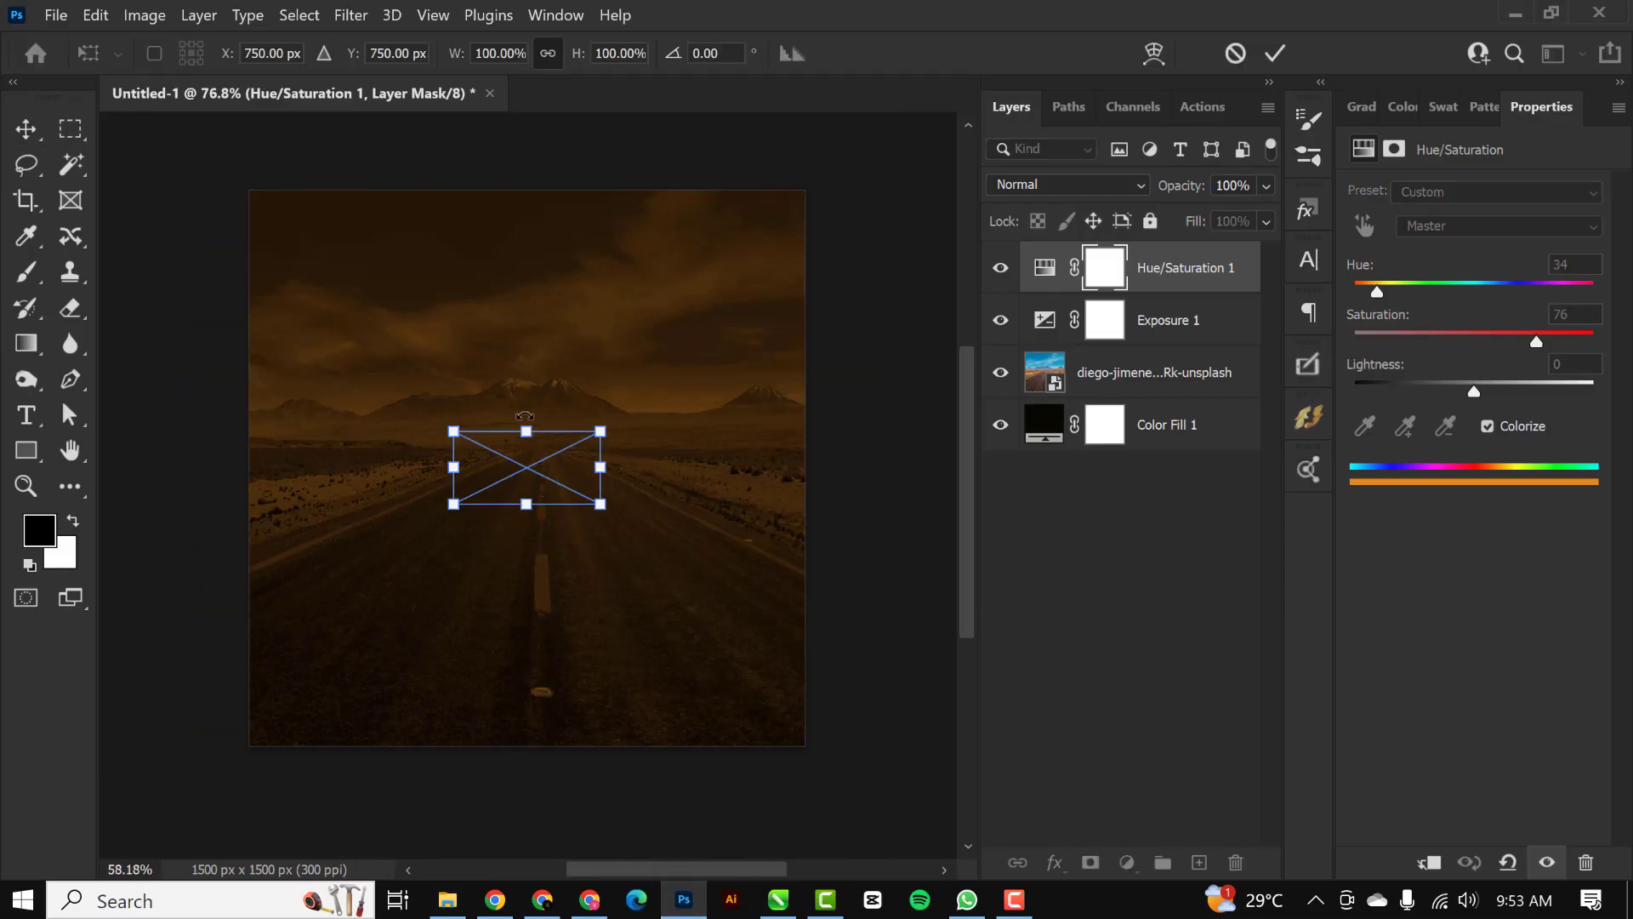
left_click_drag(584, 482, 853, 614)
left_click_drag(654, 478, 742, 545)
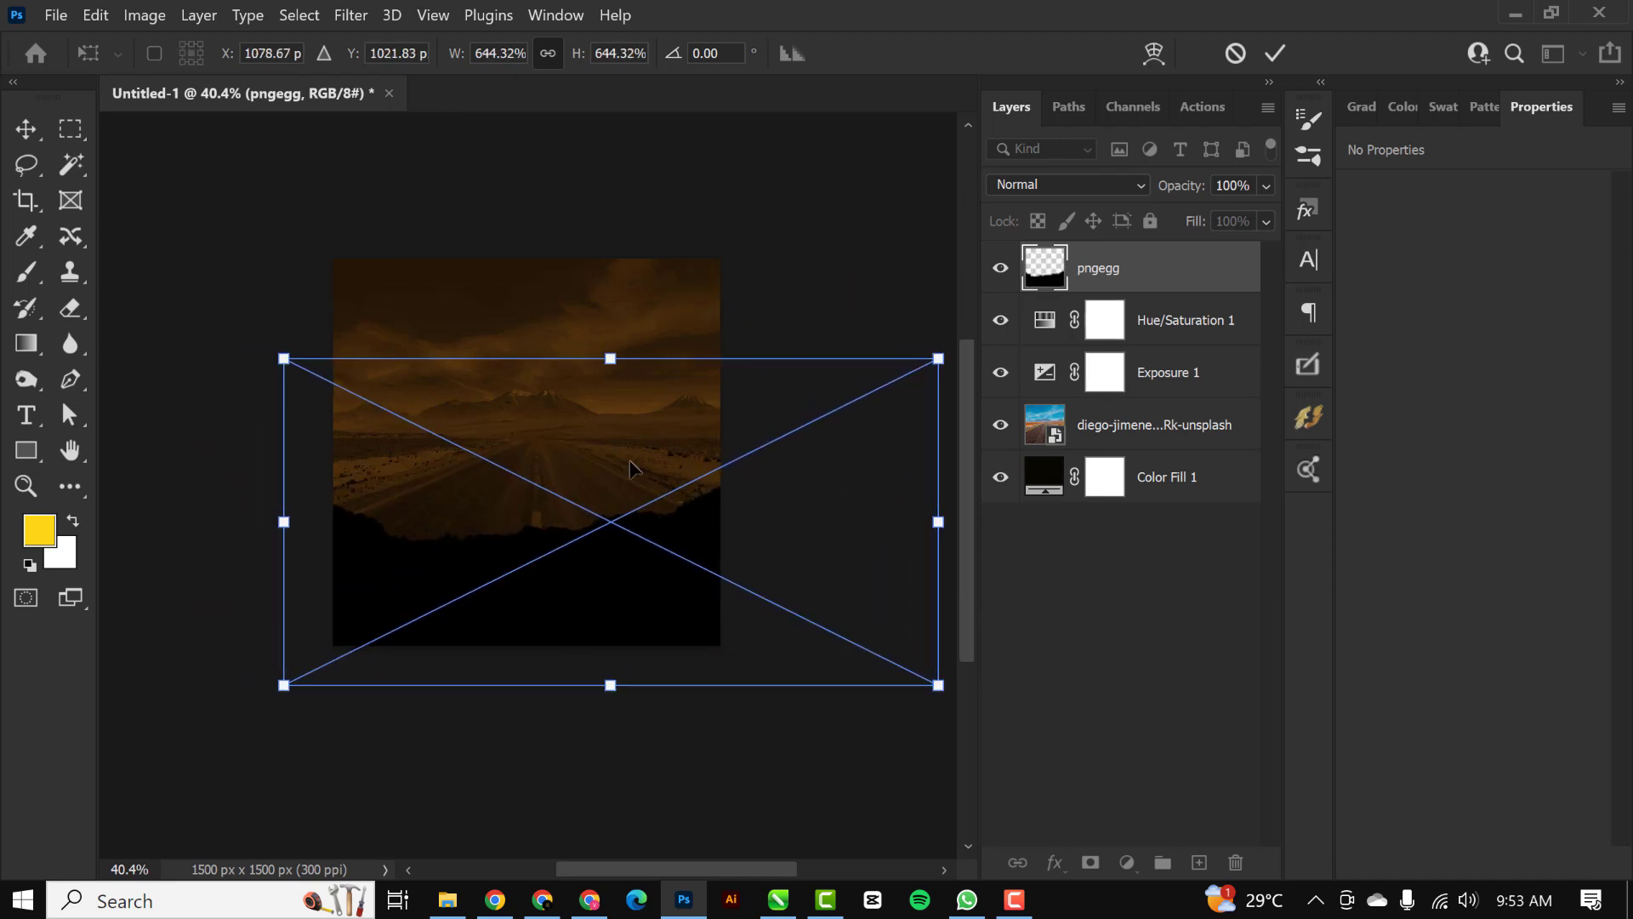
Step: Flip the silhouette horizontally, enlarge it further and fit it across the lower canvas
right_click(695, 534)
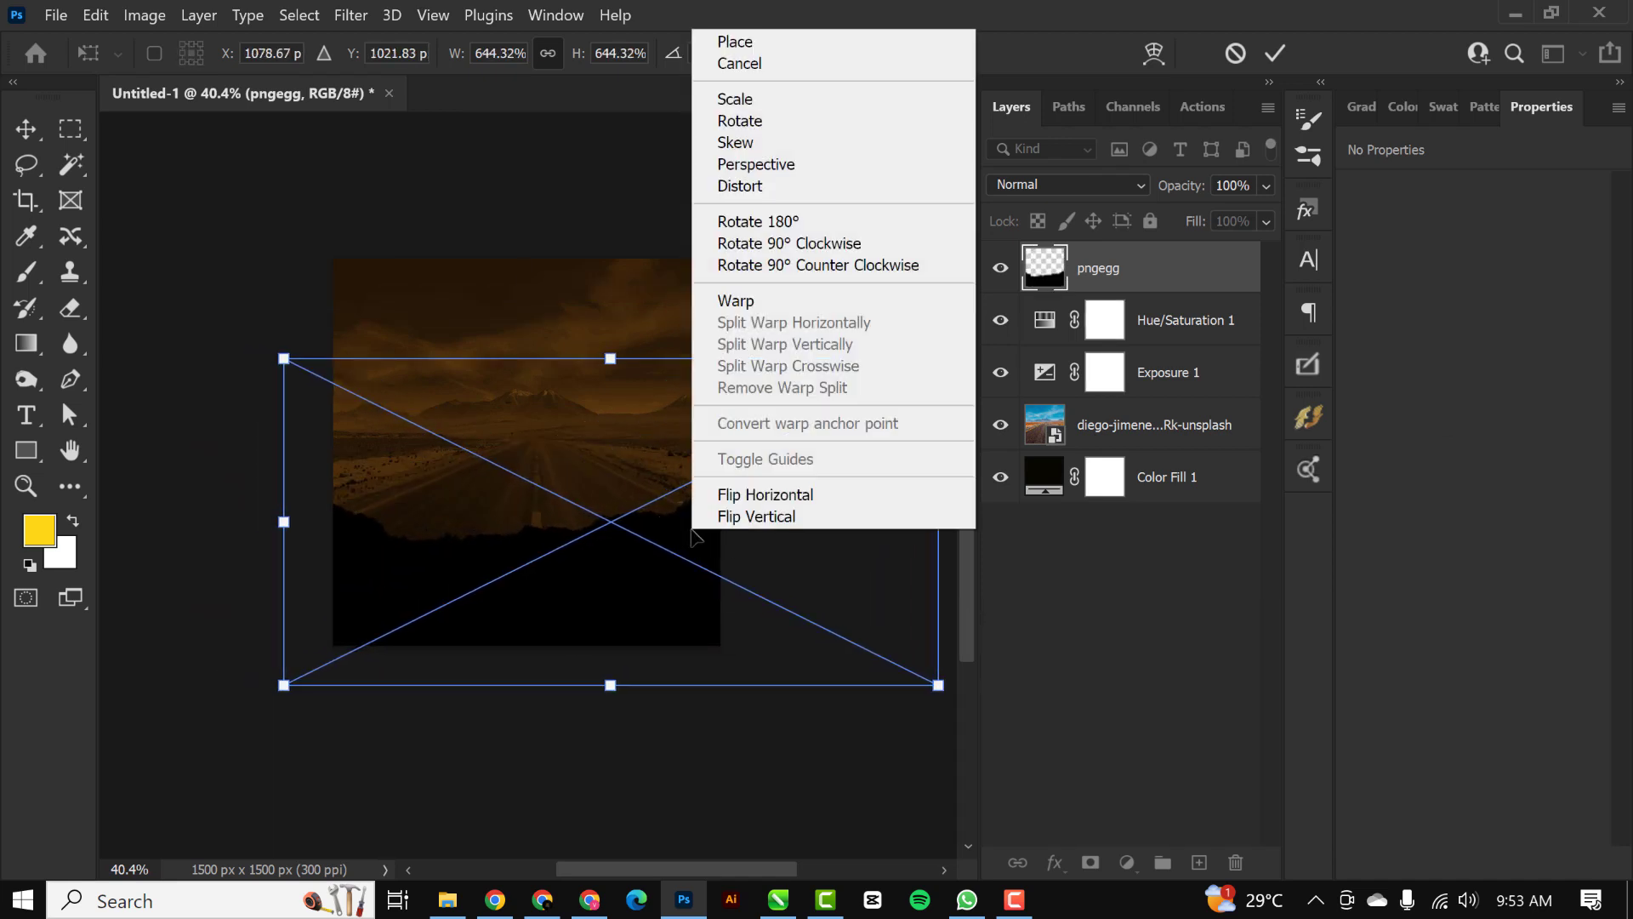
left_click(767, 494)
left_click_drag(613, 565, 475, 576)
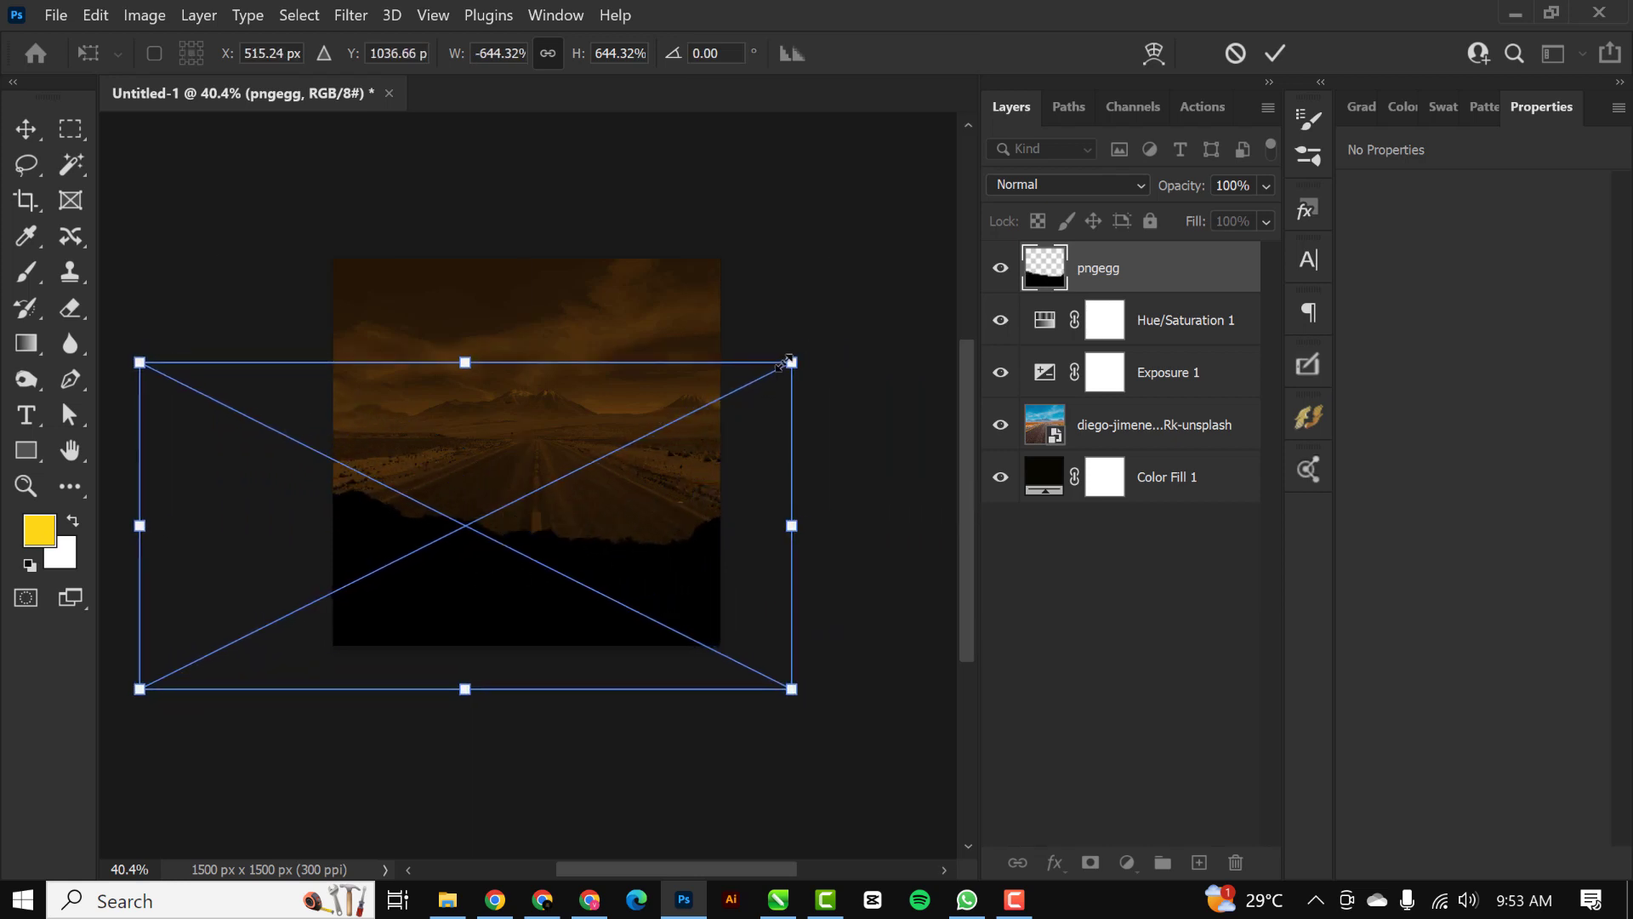
left_click_drag(789, 362, 865, 324)
left_click_drag(618, 605, 575, 578)
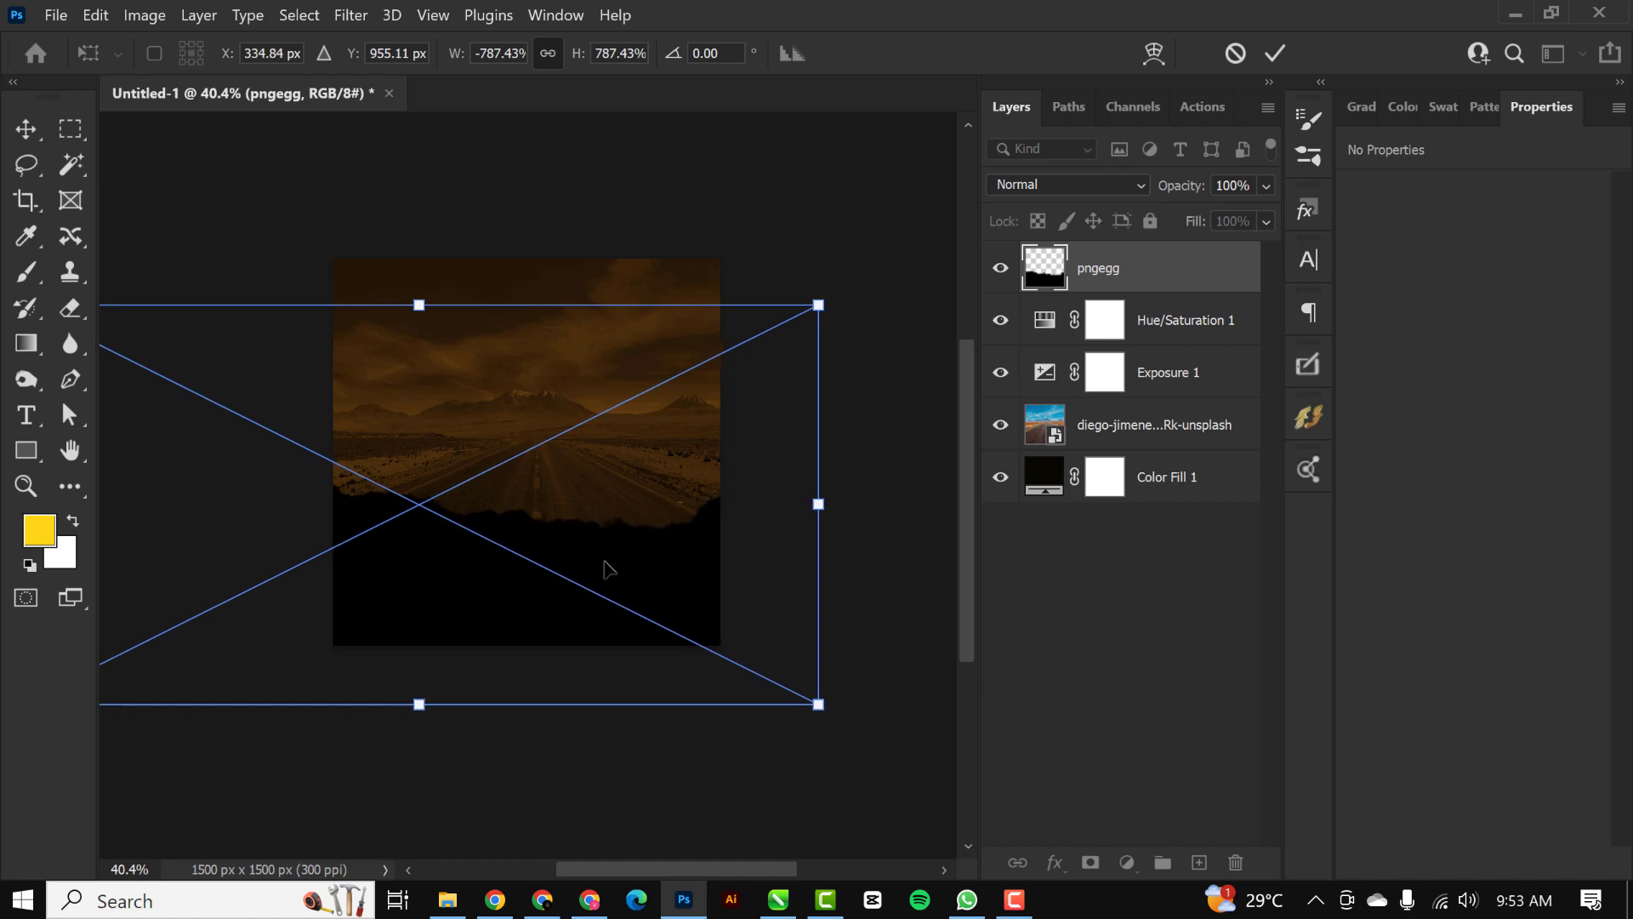
key("Return")
scroll(480, 451, "up", 2)
scroll(480, 451, "up", 2)
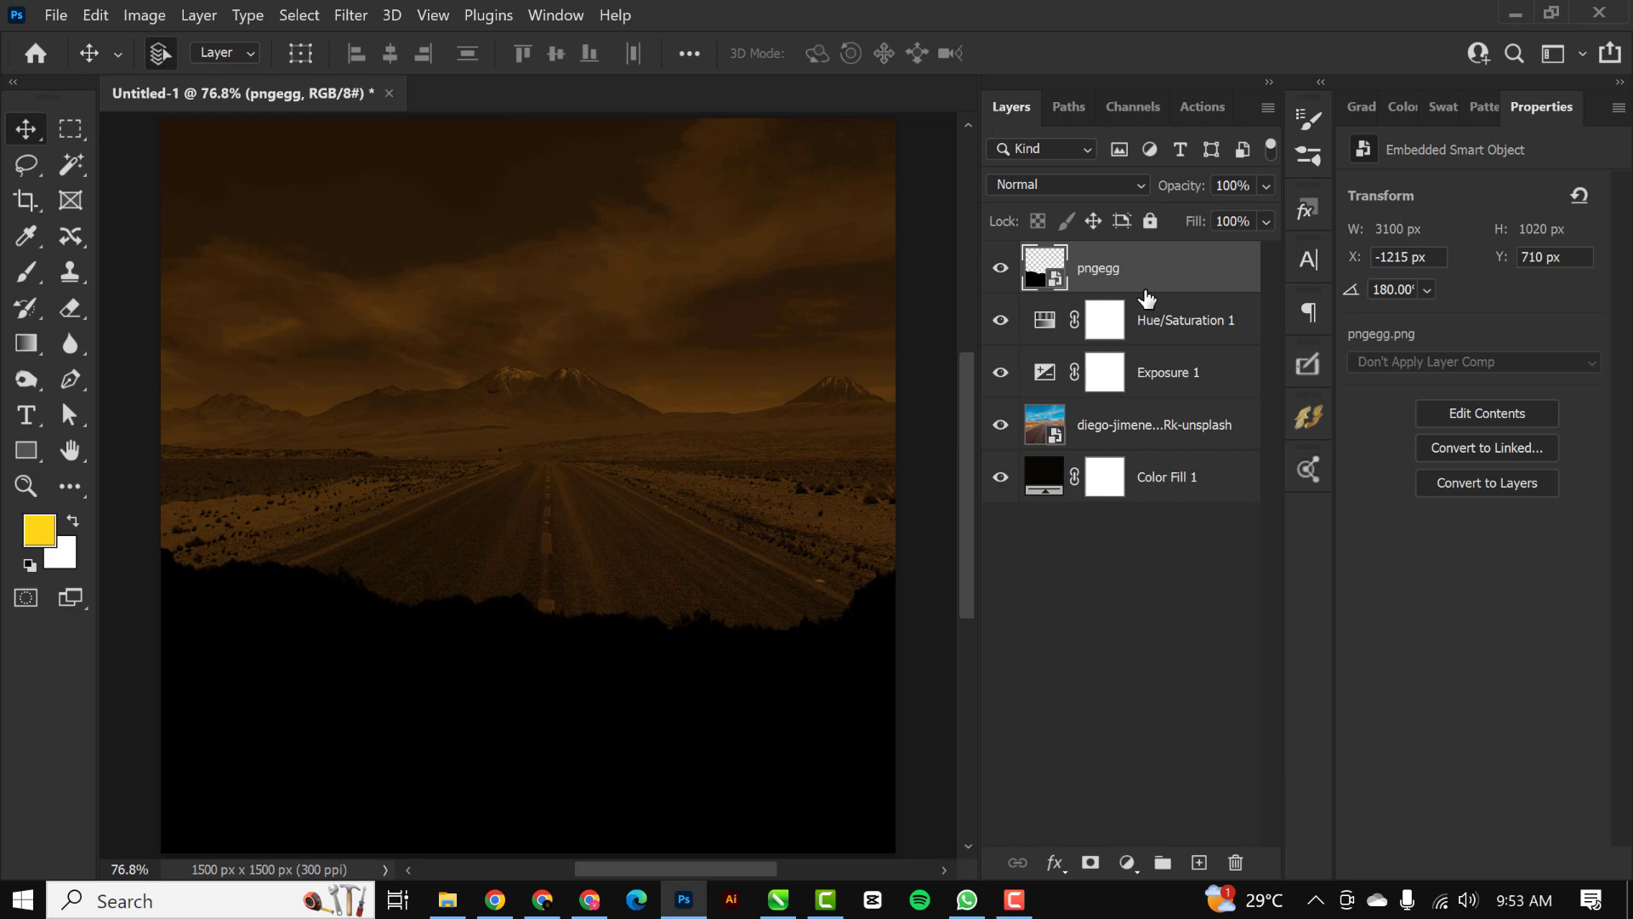
Step: Give the pngegg layer a Color Overlay layer style in orange #ffae00
right_click(1197, 270)
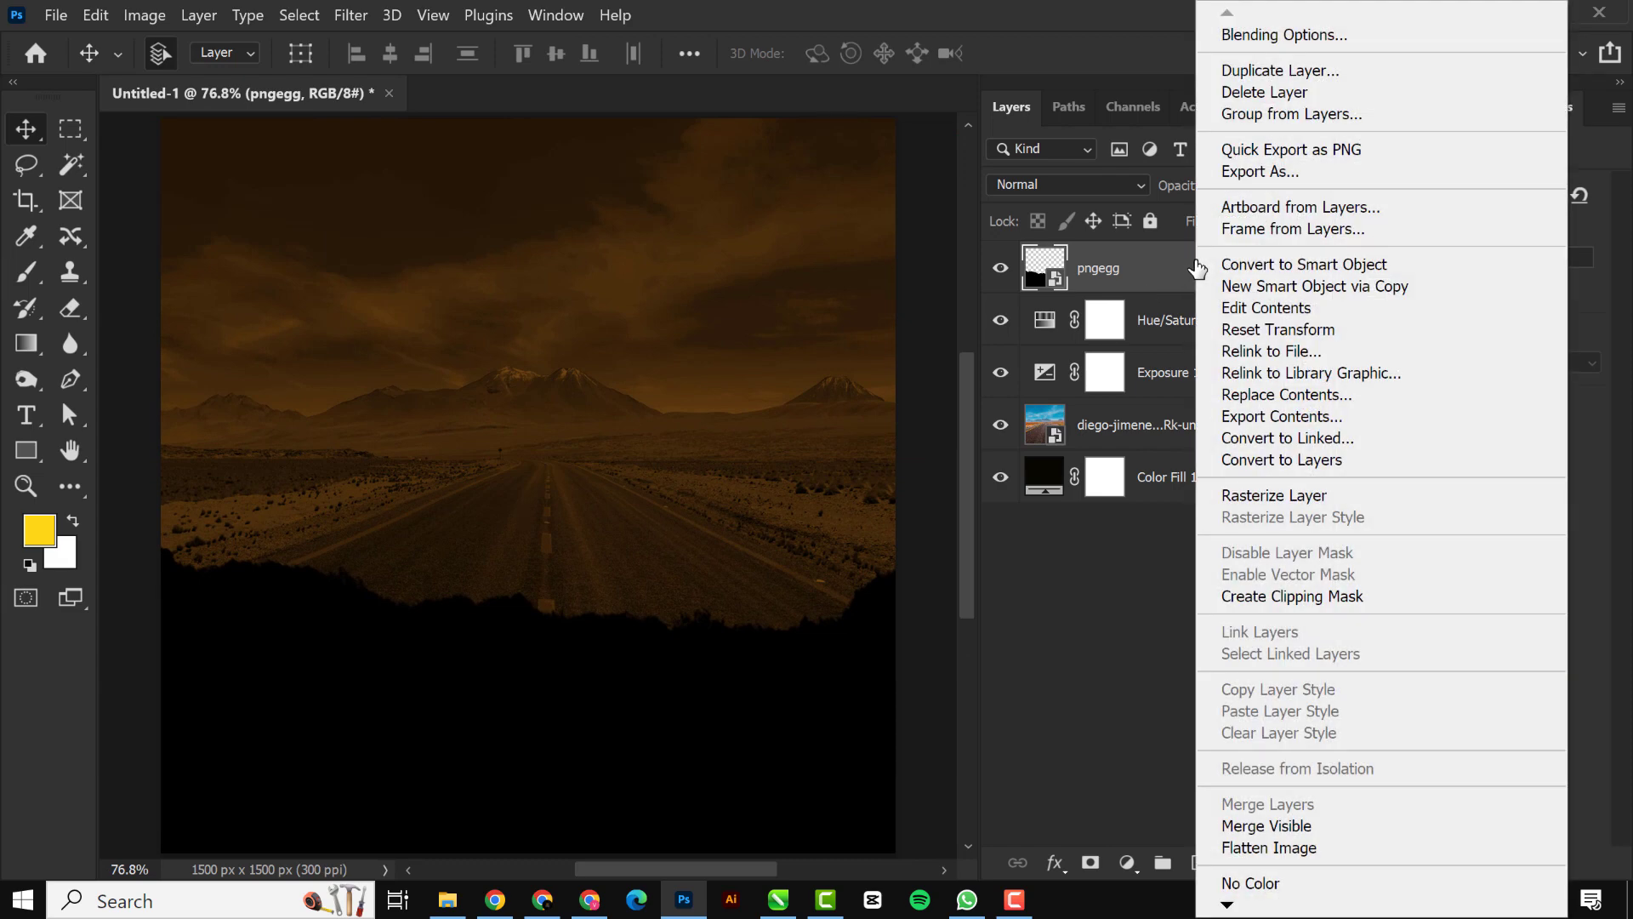
left_click(1284, 36)
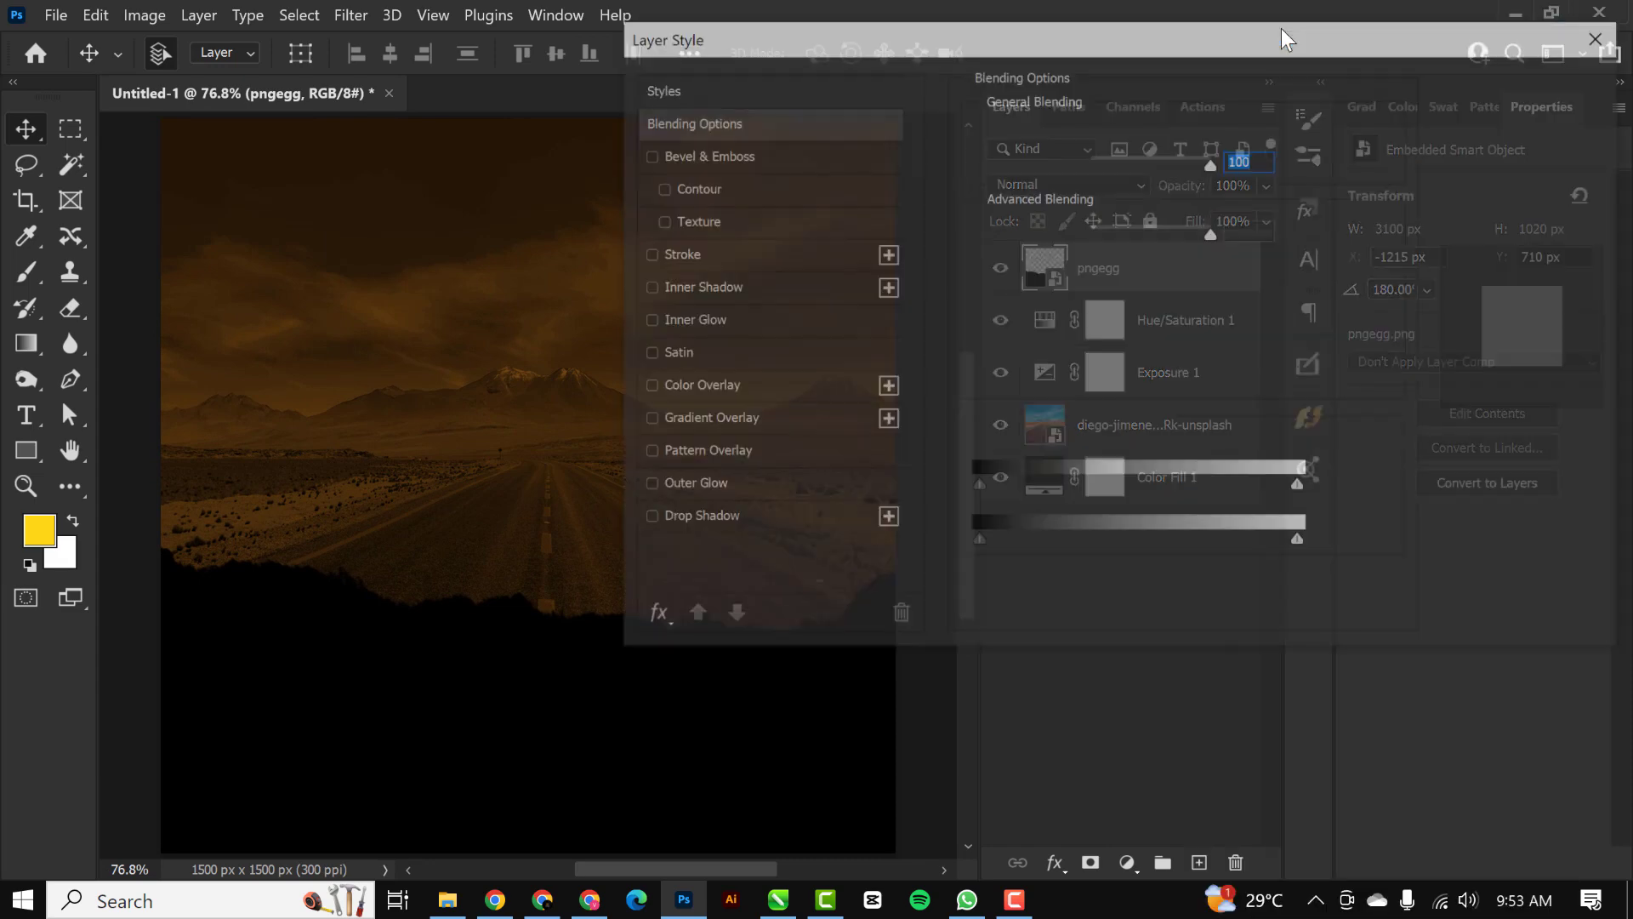
left_click_drag(847, 44, 1111, 10)
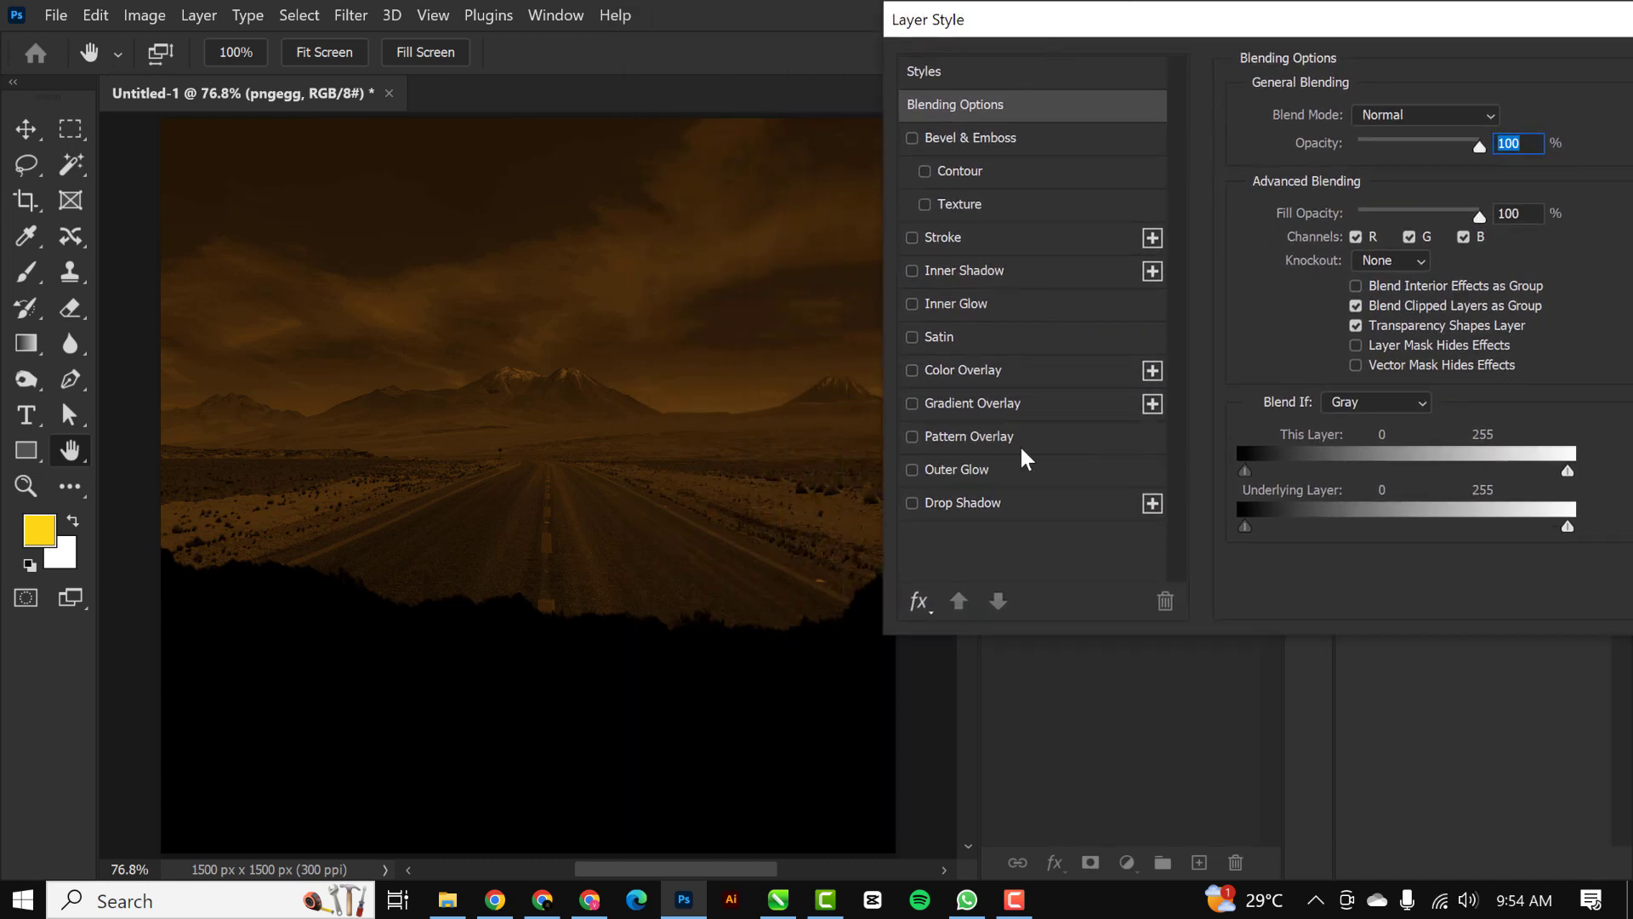
left_click(946, 375)
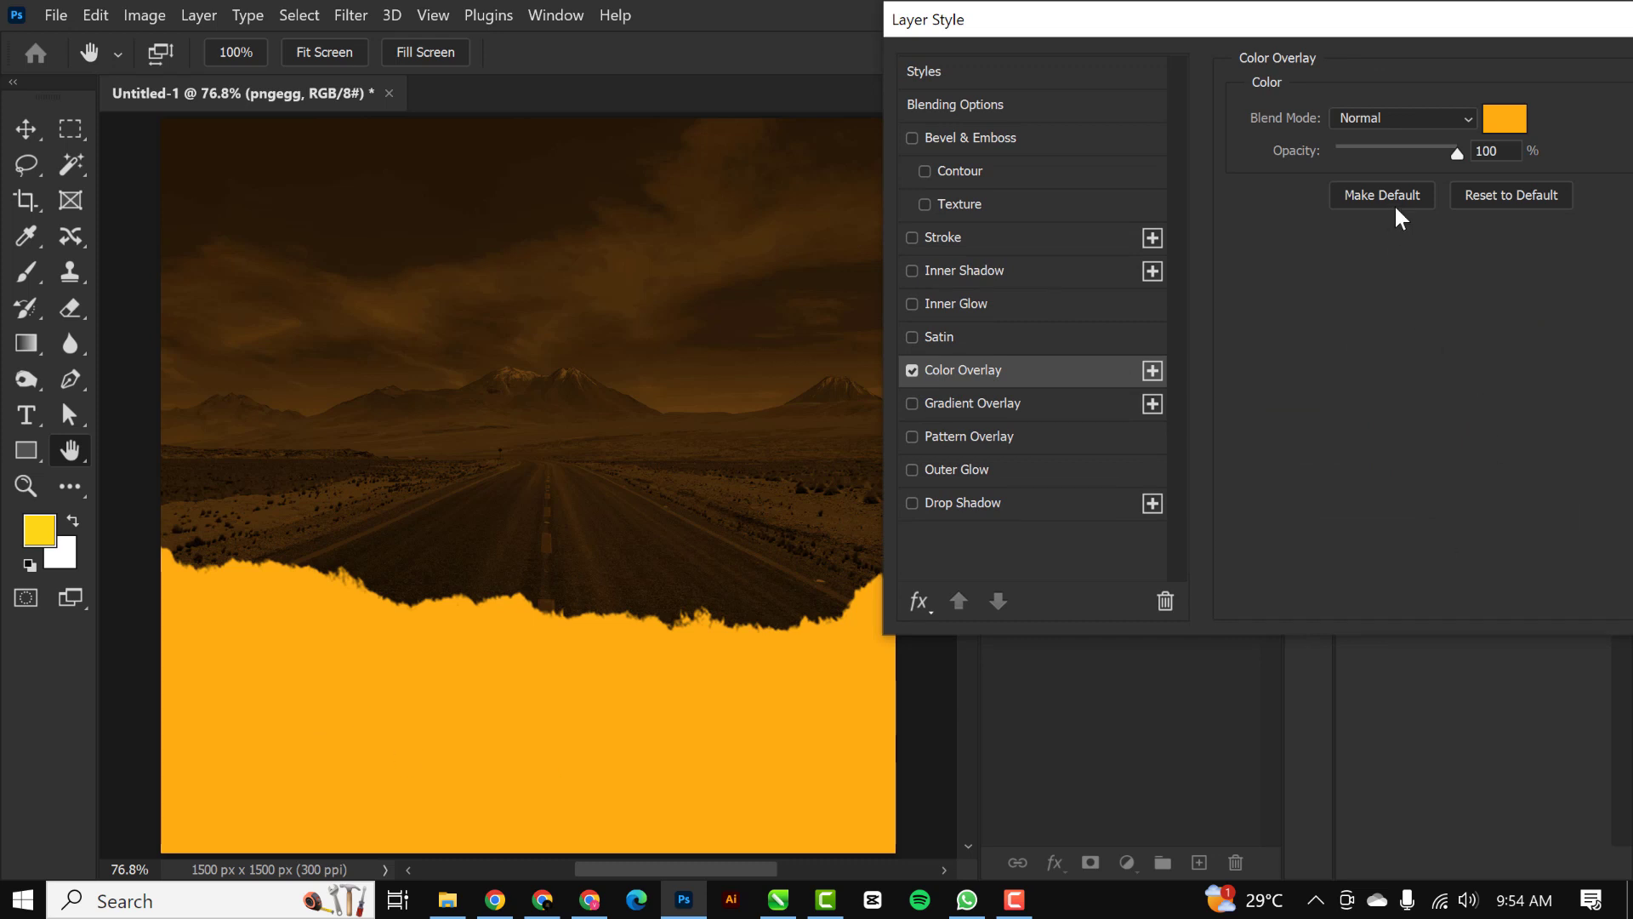
left_click(1499, 127)
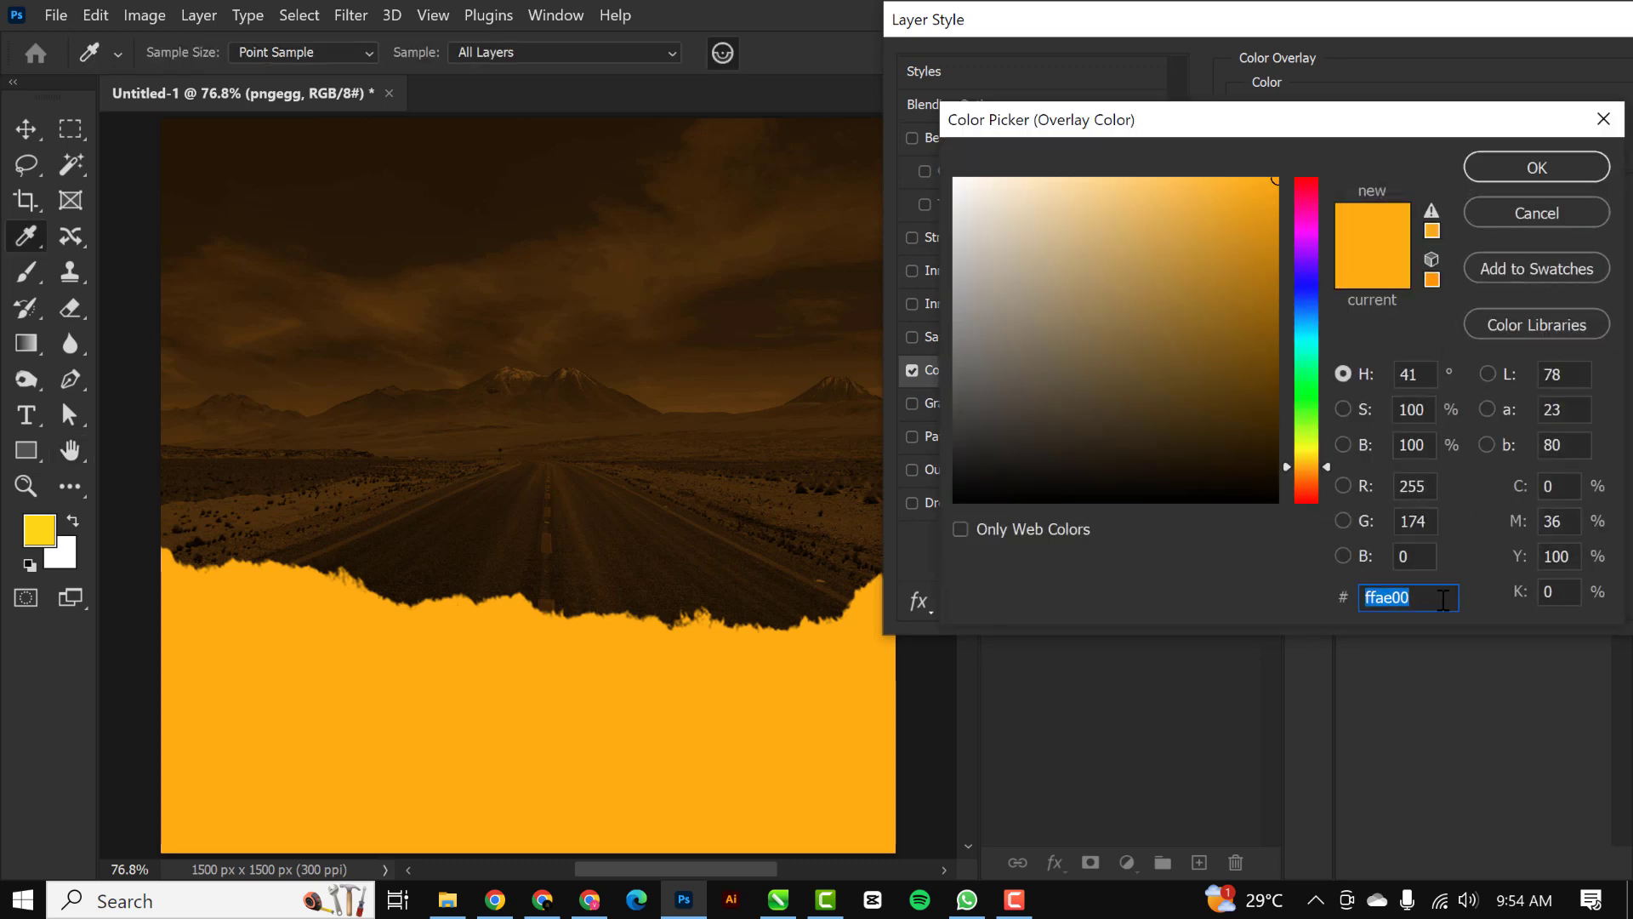
left_click(1543, 165)
left_click_drag(1435, 39, 1193, 43)
left_click(1579, 80)
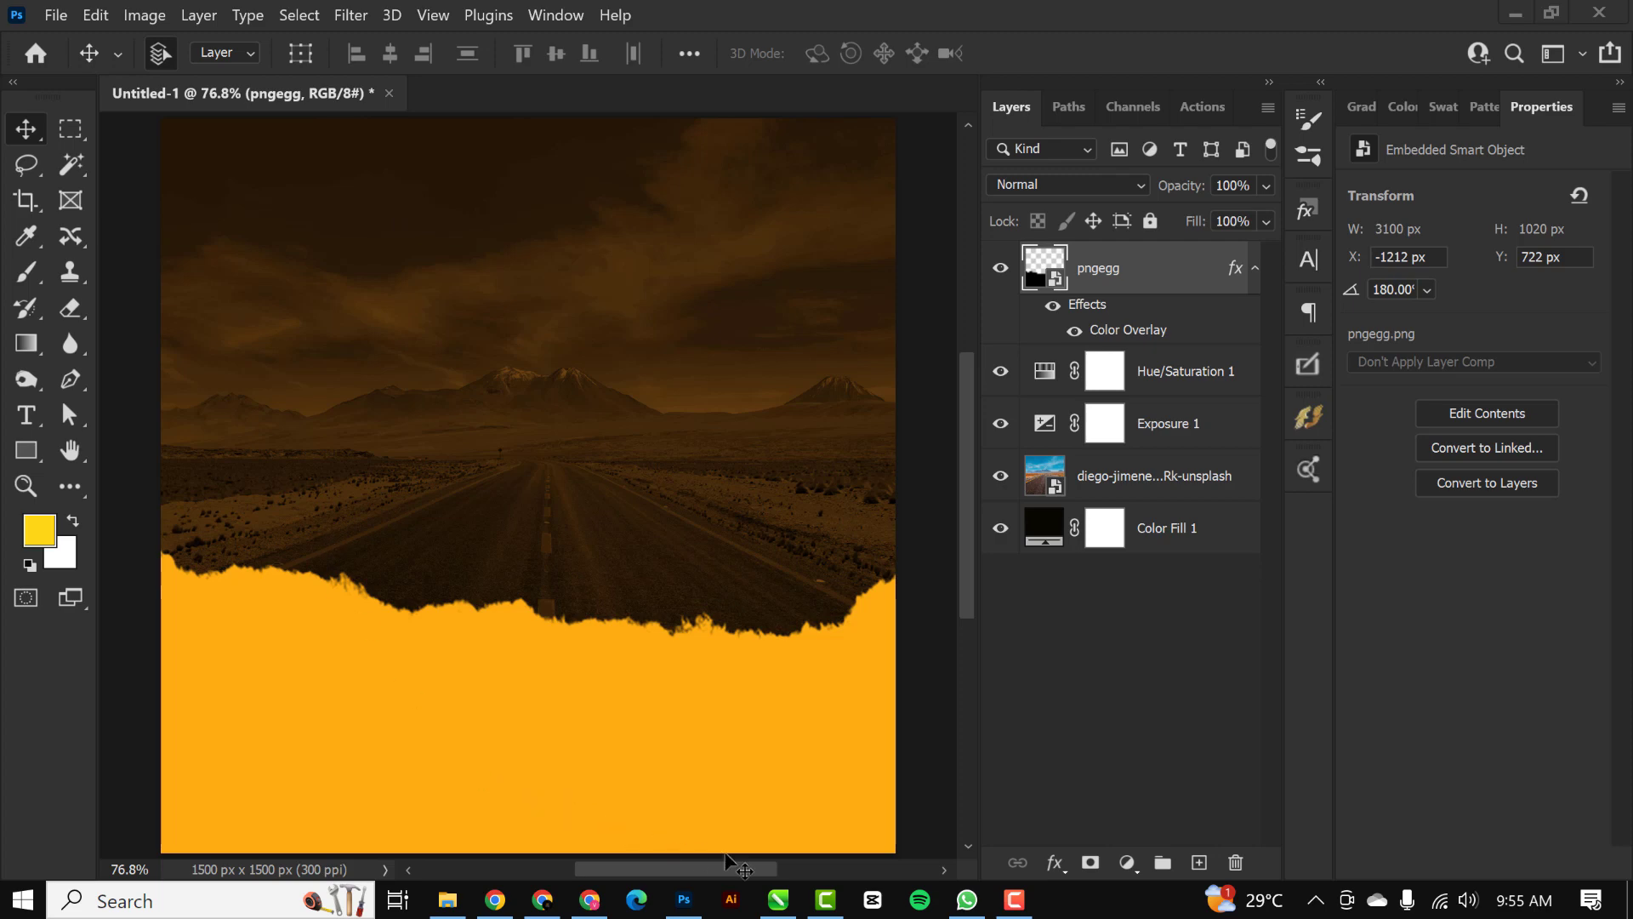
Step: Place the 21Mercedes interior photo, scale it to about 57% and position it upper right
left_click(447, 899)
left_click(1000, 204)
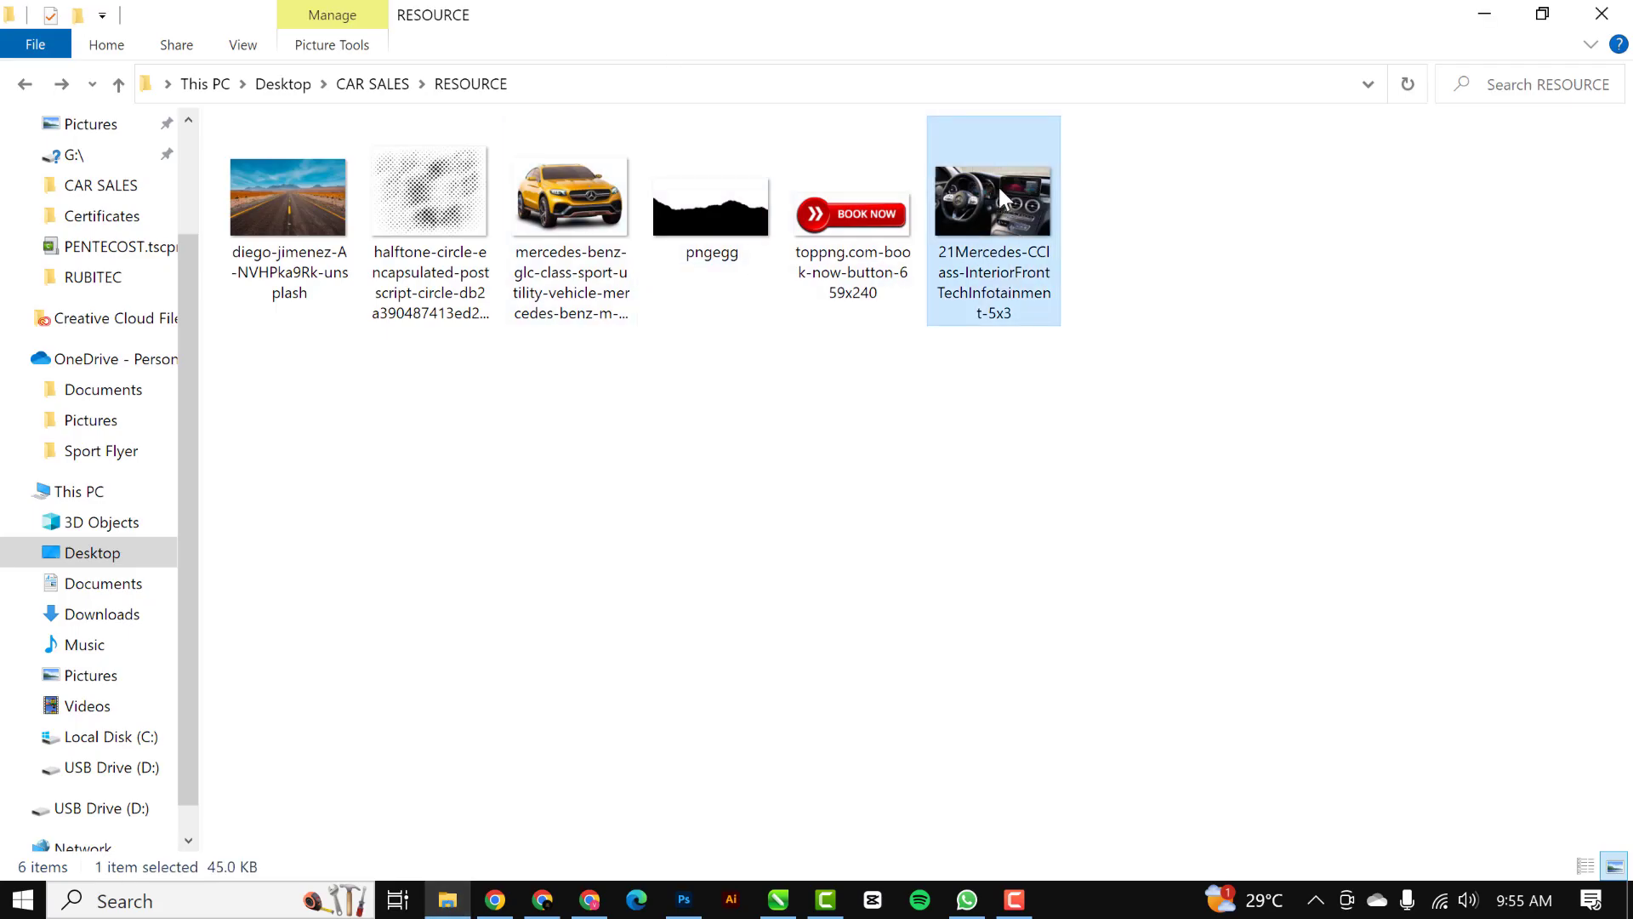
left_click_drag(998, 195, 590, 342)
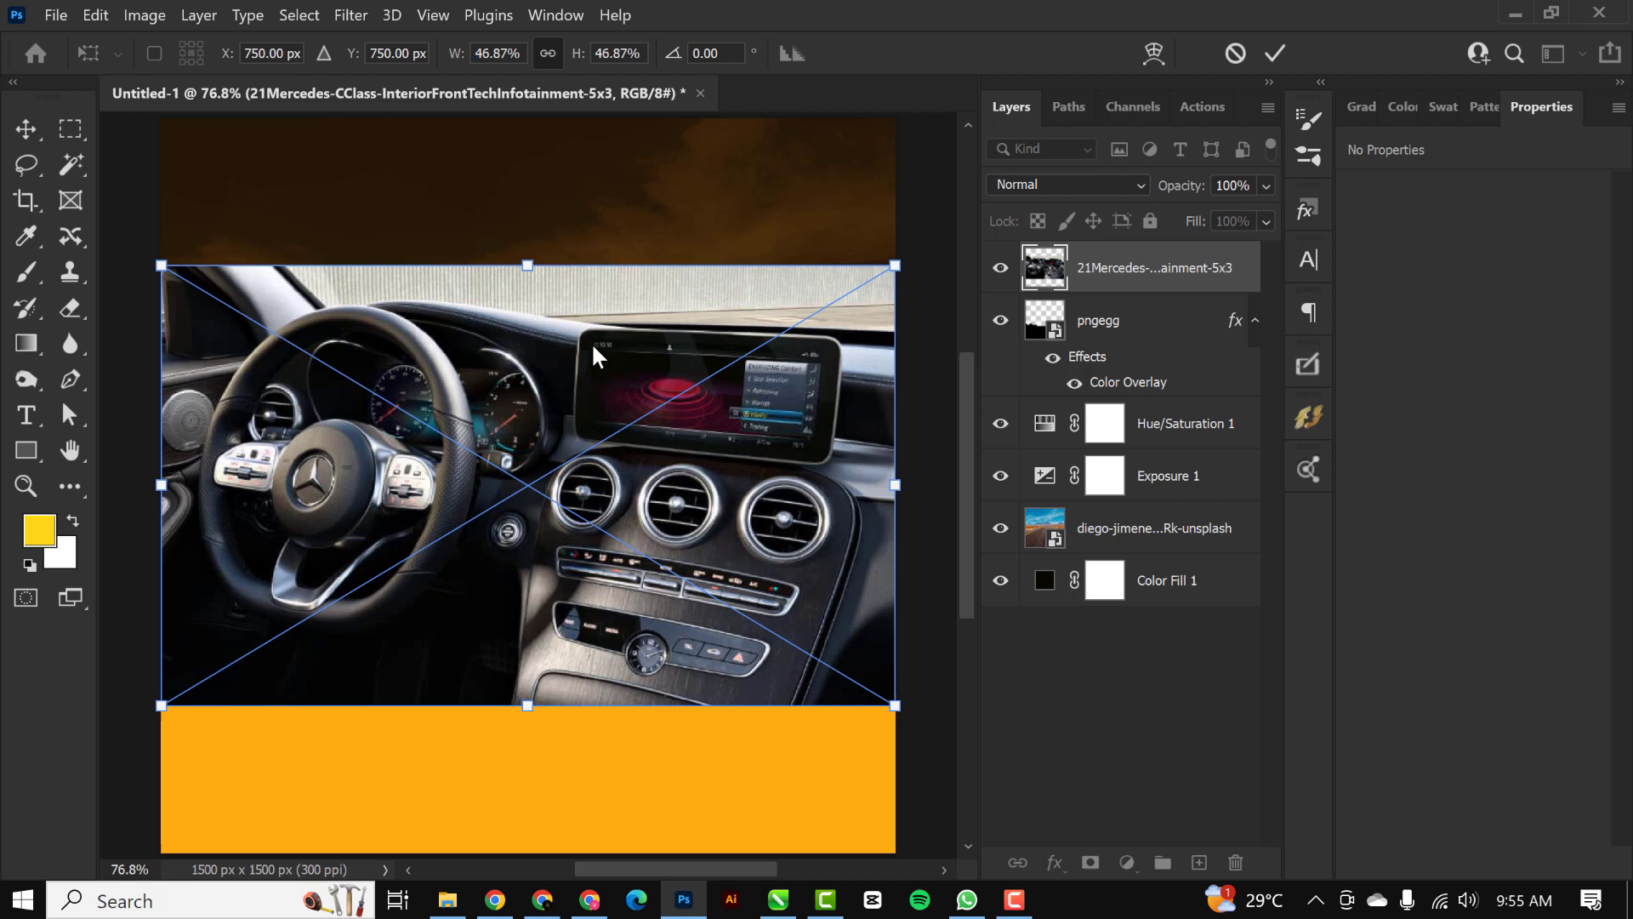
scroll(334, 156, "down", 3)
scroll(334, 156, "down", 1)
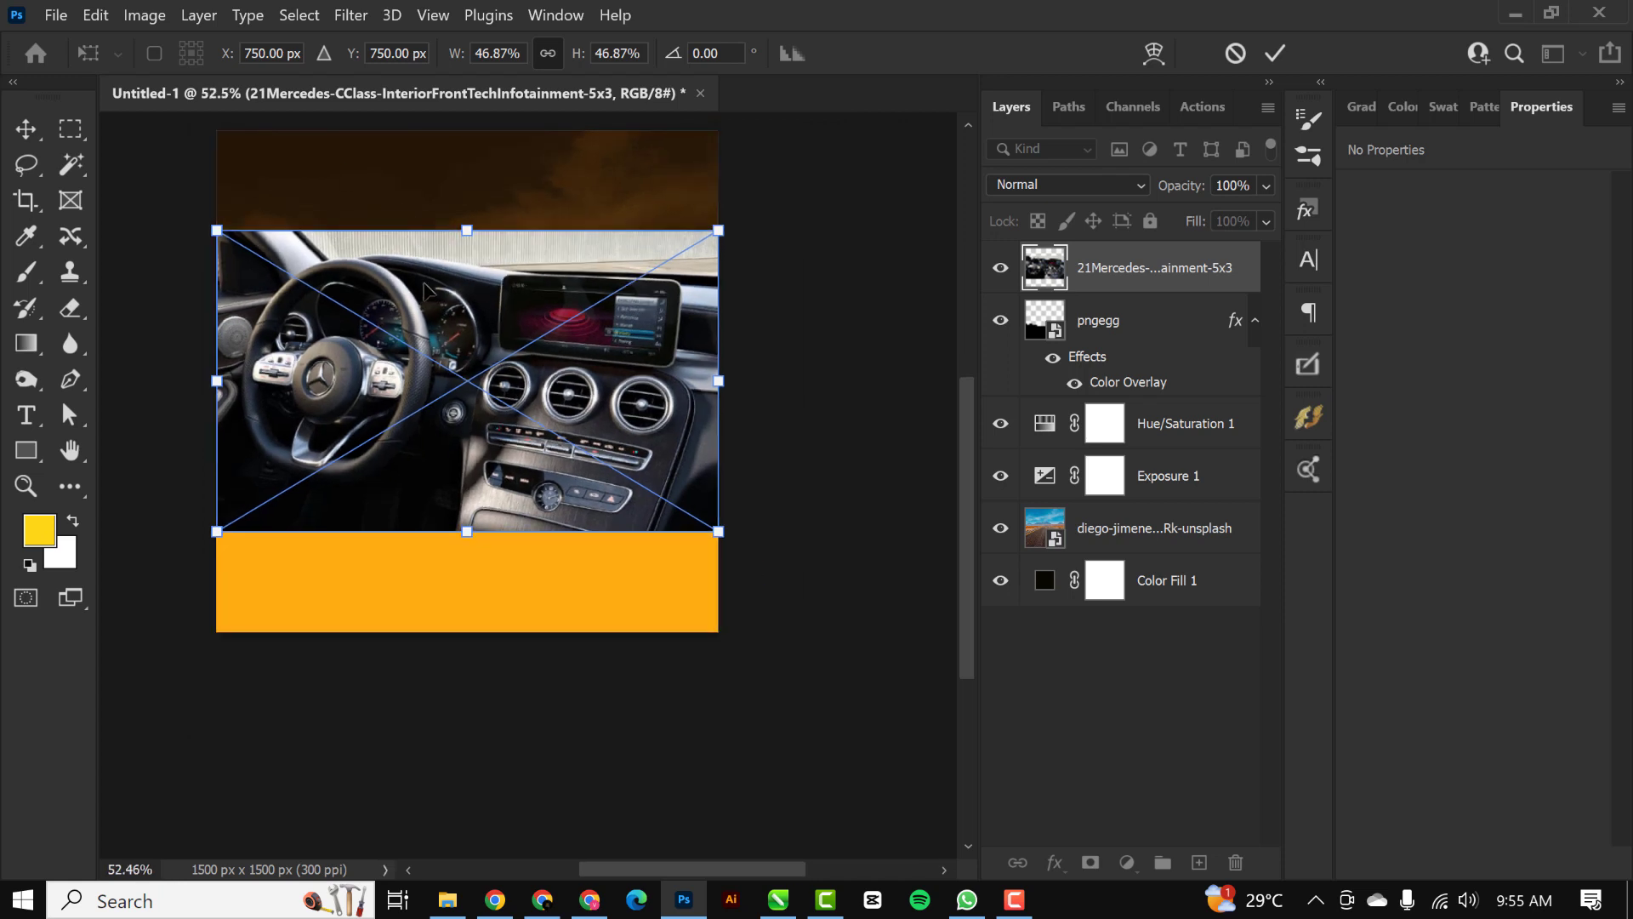
left_click_drag(431, 294, 567, 202)
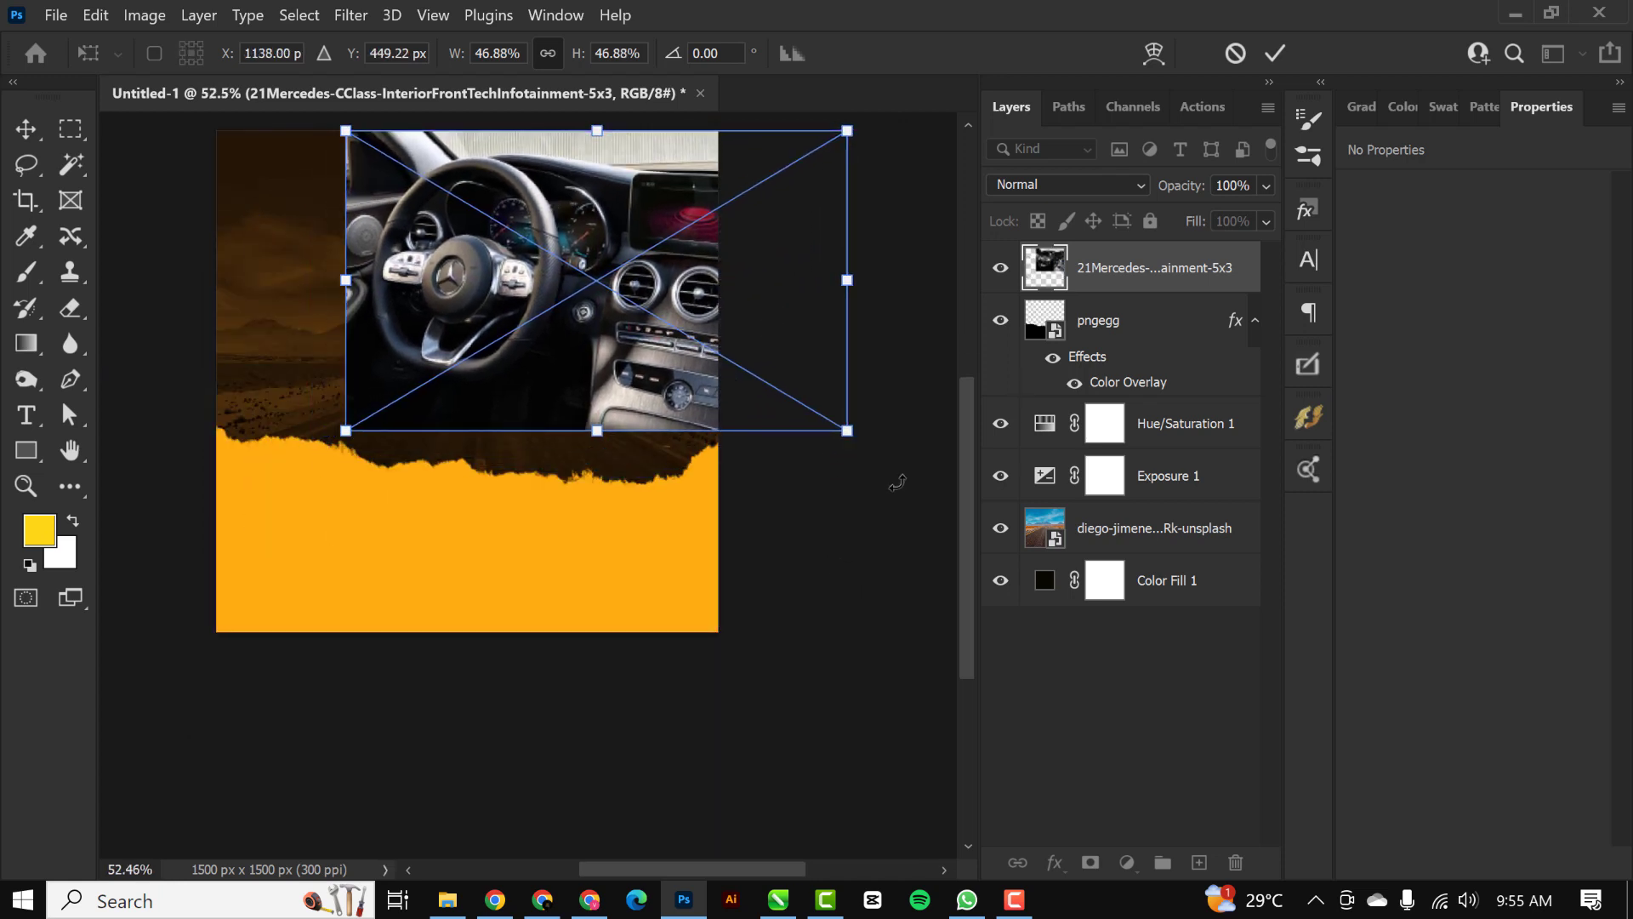
left_click_drag(848, 430, 904, 513)
left_click_drag(624, 417, 647, 389)
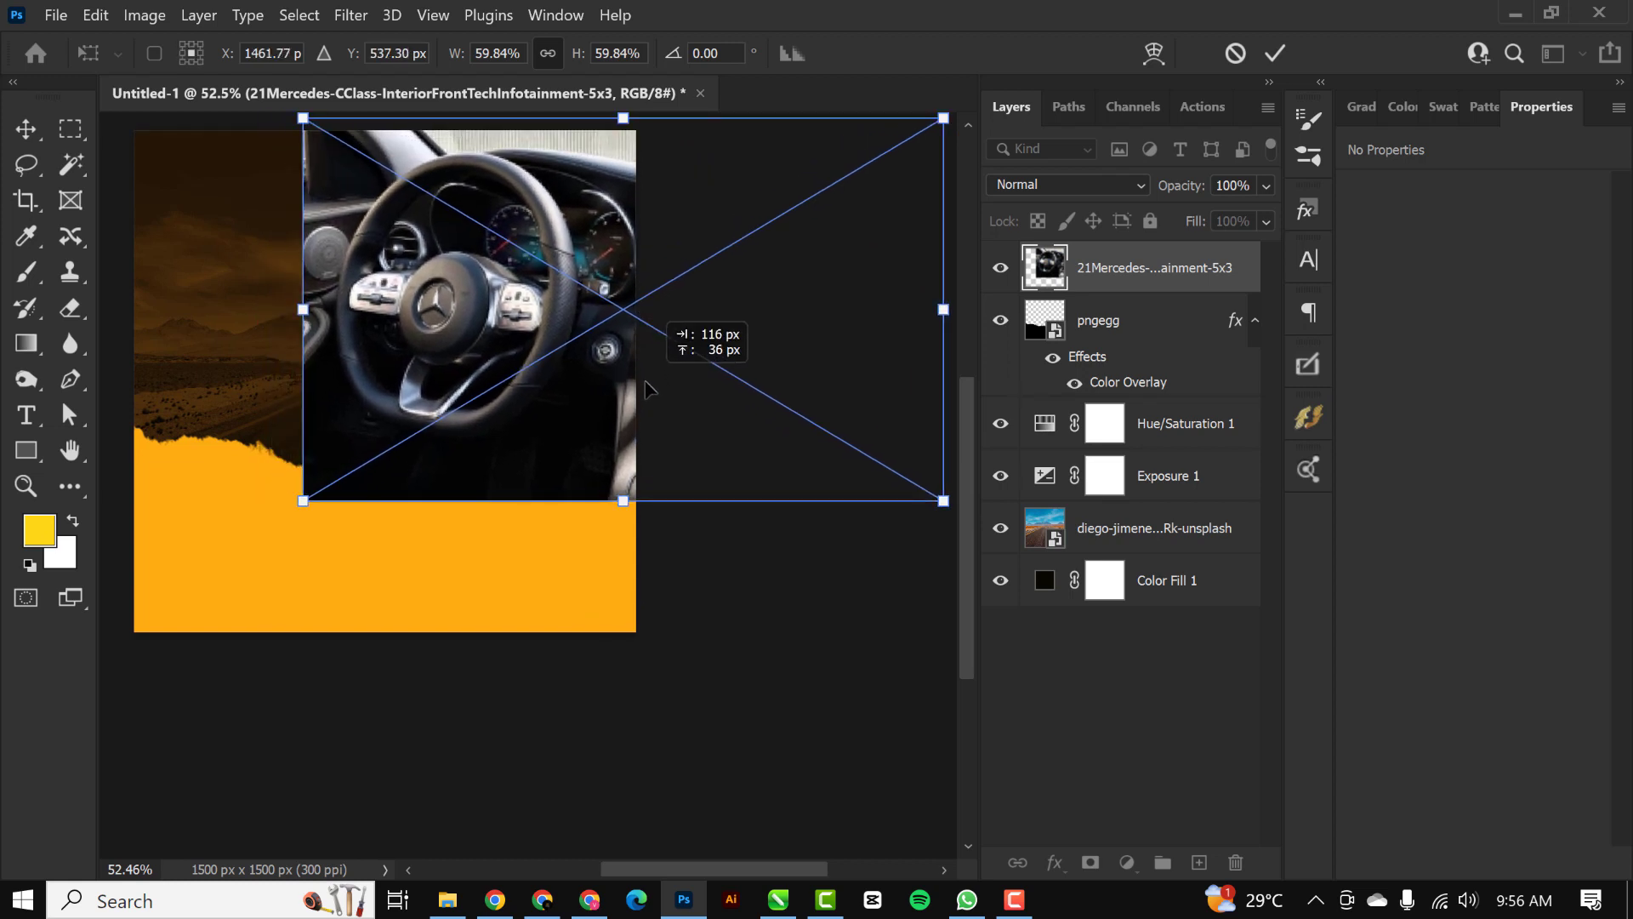
scroll(536, 358, "down", 1)
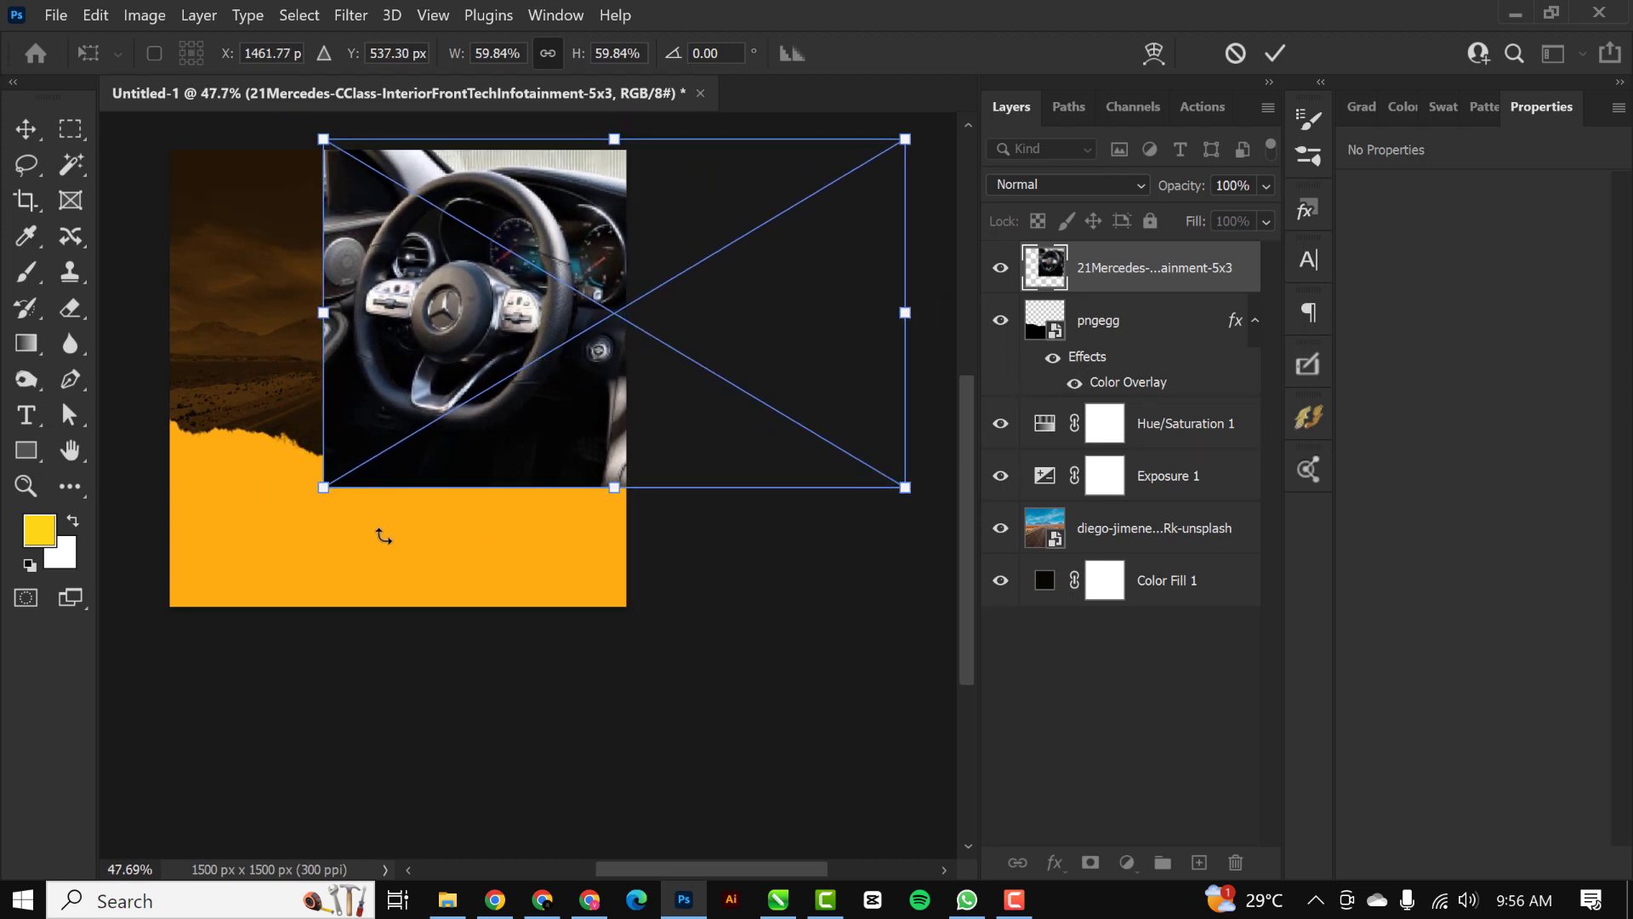
left_click_drag(317, 501, 349, 474)
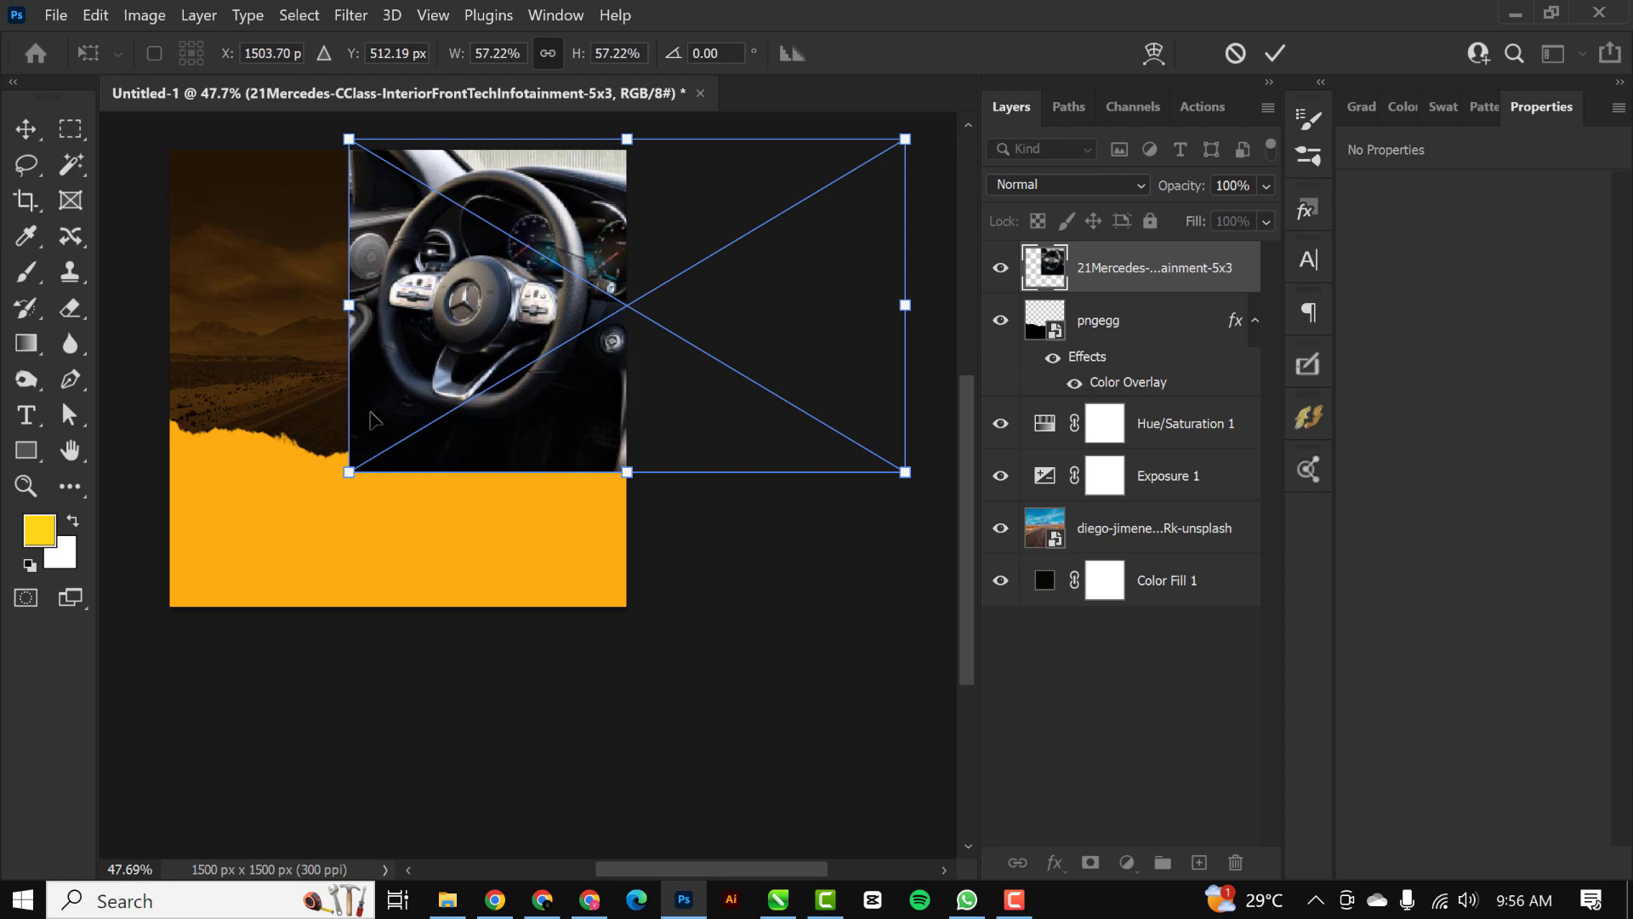
key("Return")
scroll(411, 288, "up", 2)
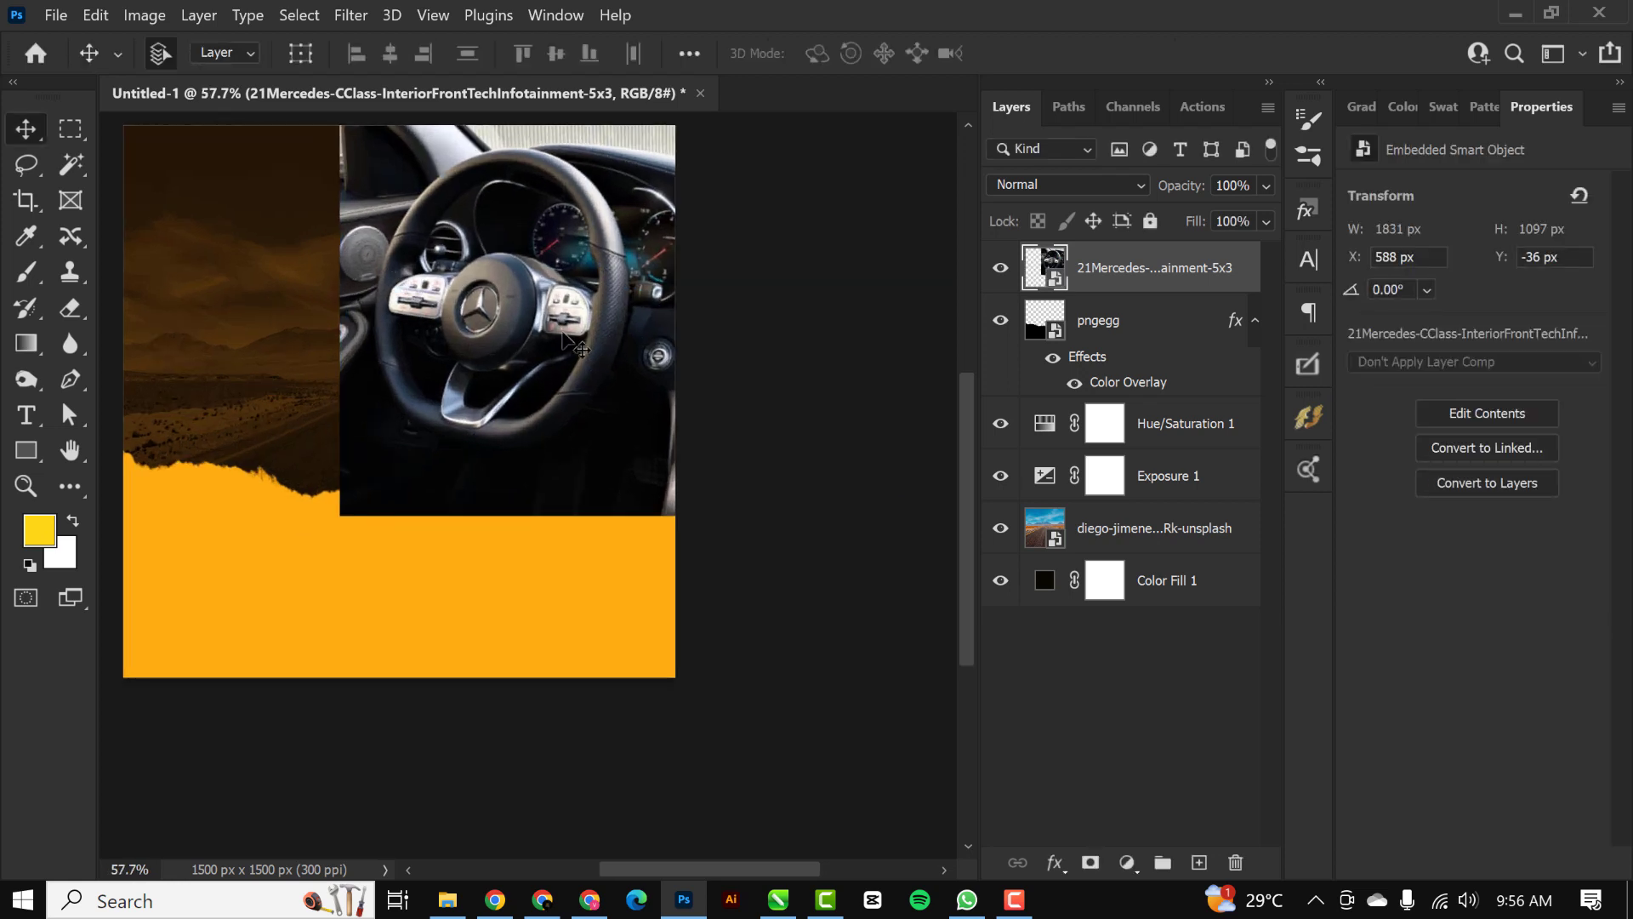
Step: Mask the interior photo, brushing away its bottom and softening its left and top edges
left_click(1092, 862)
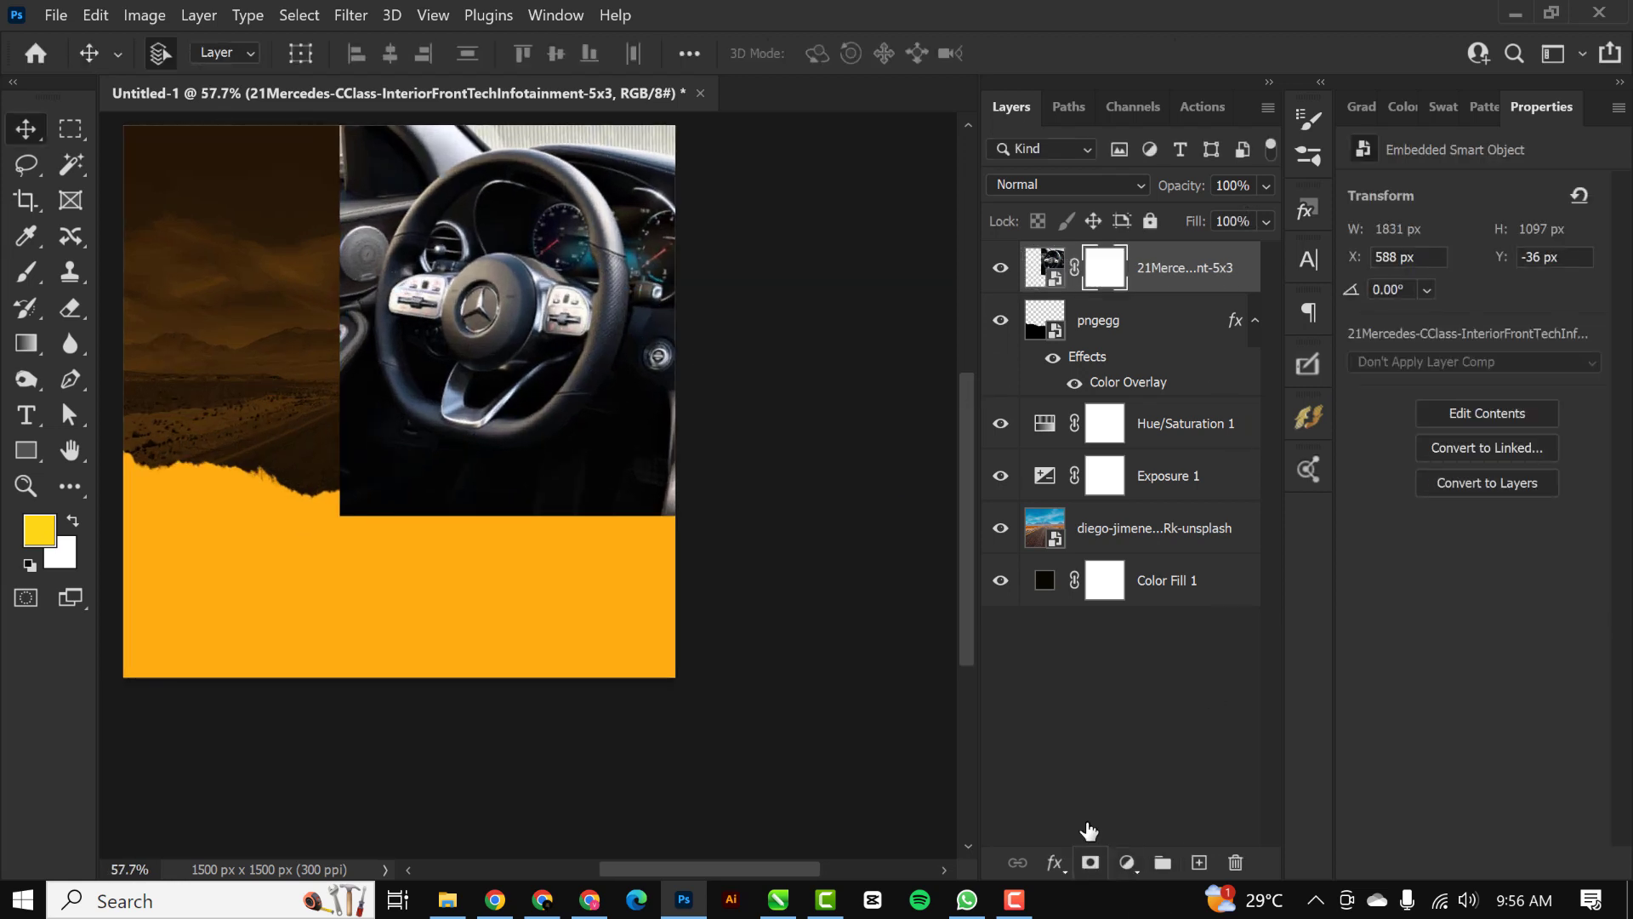
scroll(698, 356, "down", 2)
key("b")
left_click_drag(527, 459, 437, 528)
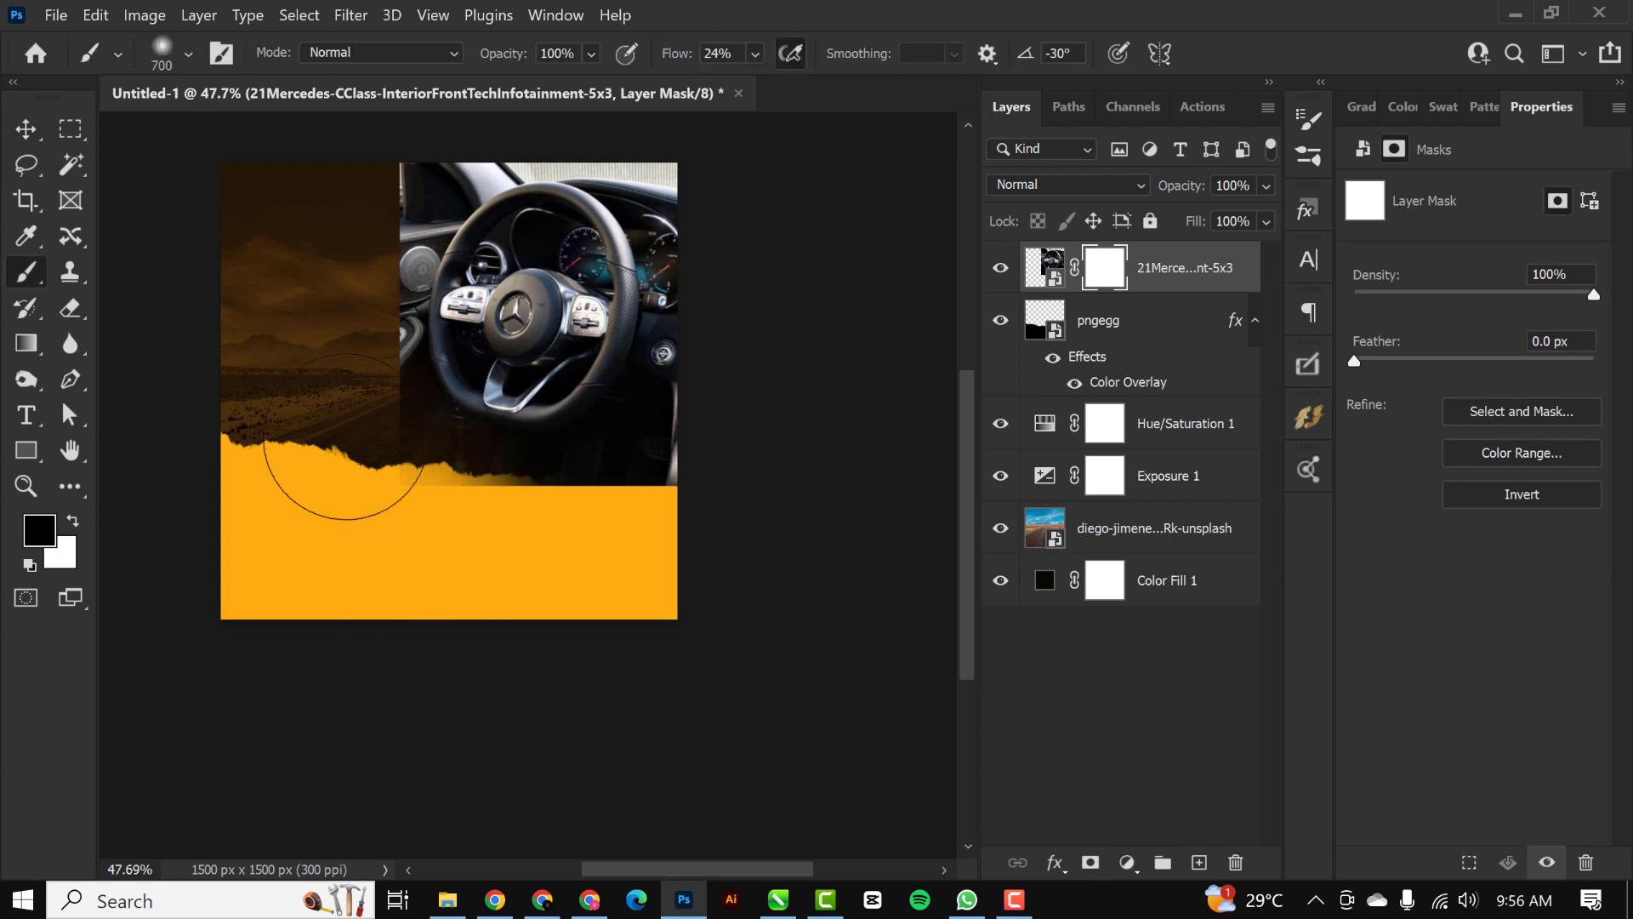
mouse_move(344, 437)
left_mouse_down()
mouse_move(366, 224)
mouse_move(340, 400)
left_mouse_up()
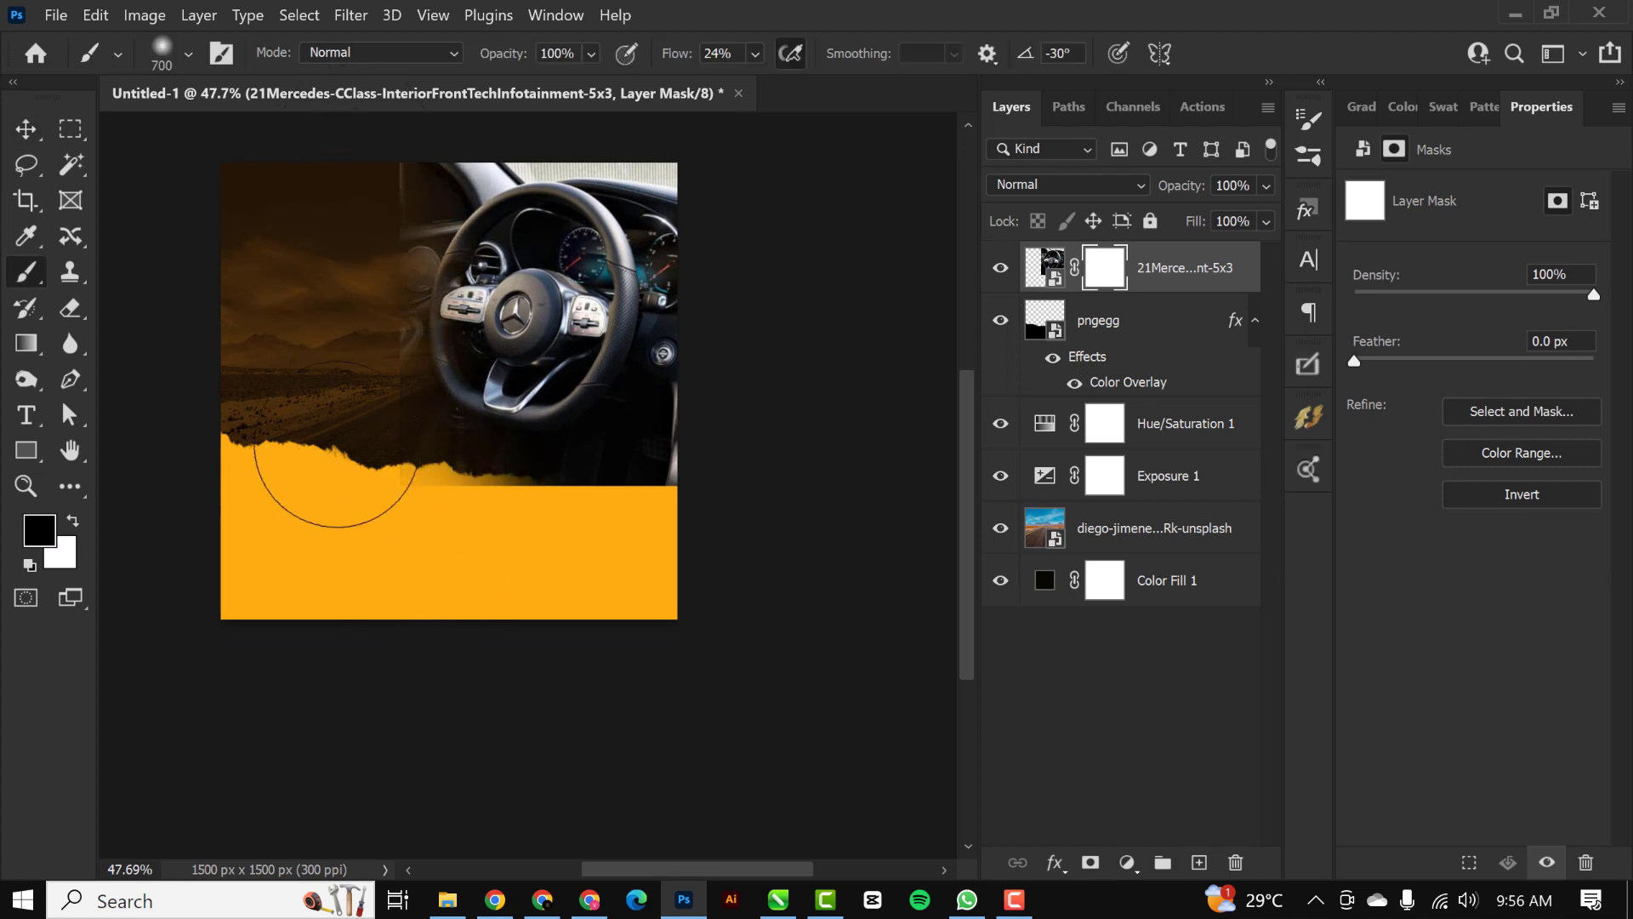
left_click_drag(362, 161, 579, 187)
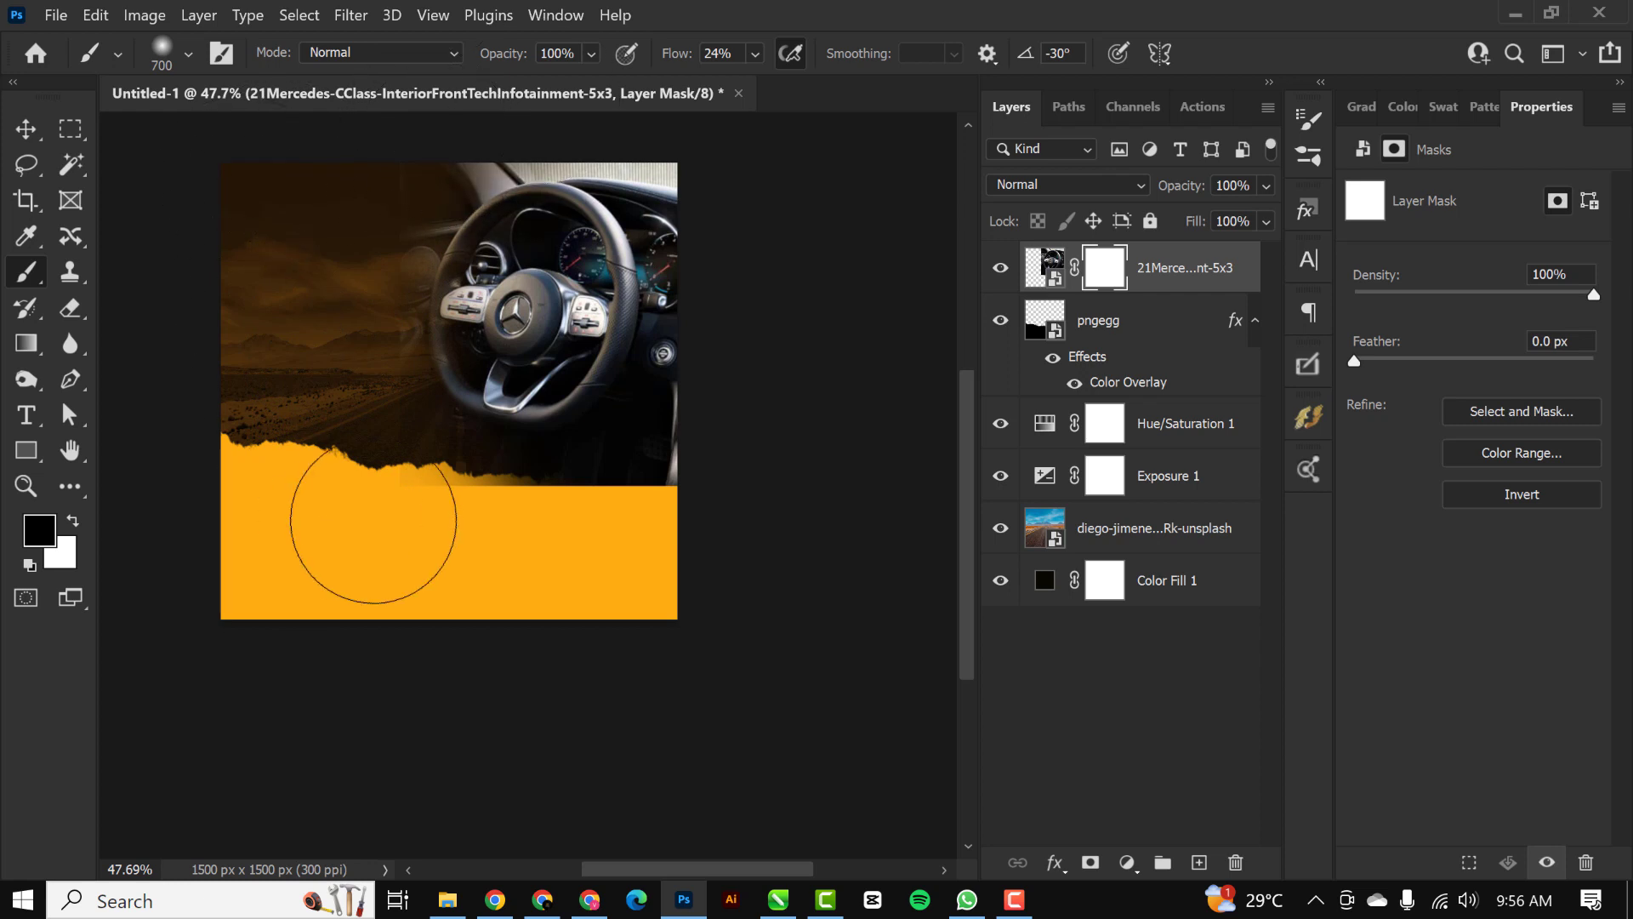
mouse_move(371, 510)
left_mouse_down()
mouse_move(533, 538)
mouse_move(410, 542)
mouse_move(799, 551)
mouse_move(393, 550)
mouse_move(727, 524)
mouse_move(479, 548)
mouse_move(746, 478)
mouse_move(419, 510)
mouse_move(444, 528)
mouse_move(353, 428)
mouse_move(344, 376)
left_mouse_up()
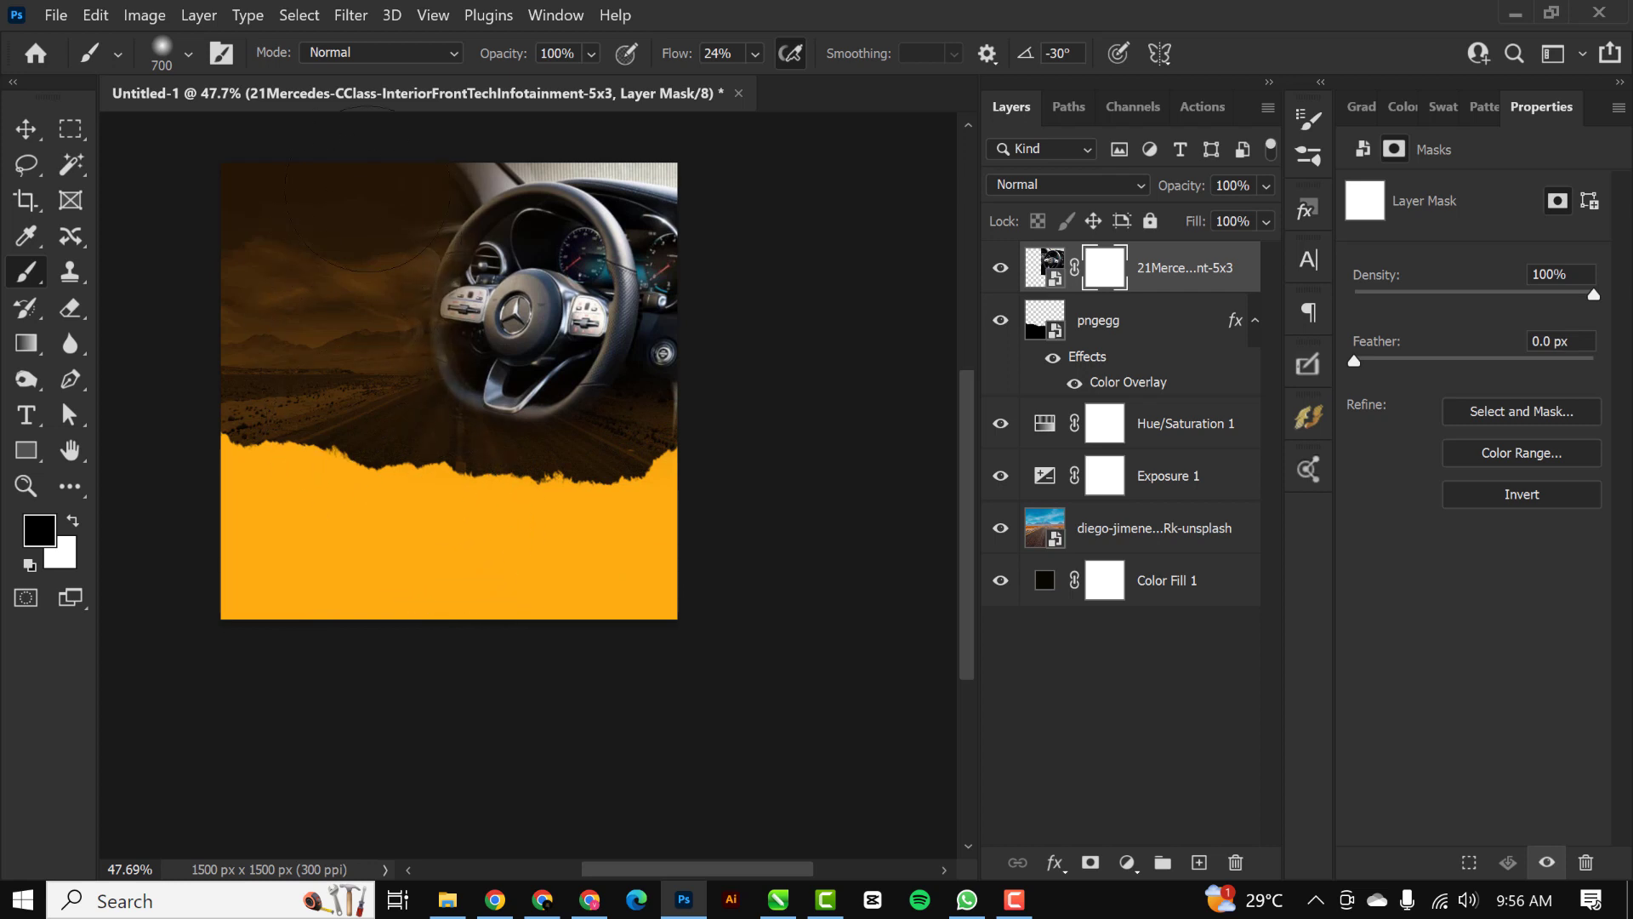
left_click_drag(400, 162, 587, 166)
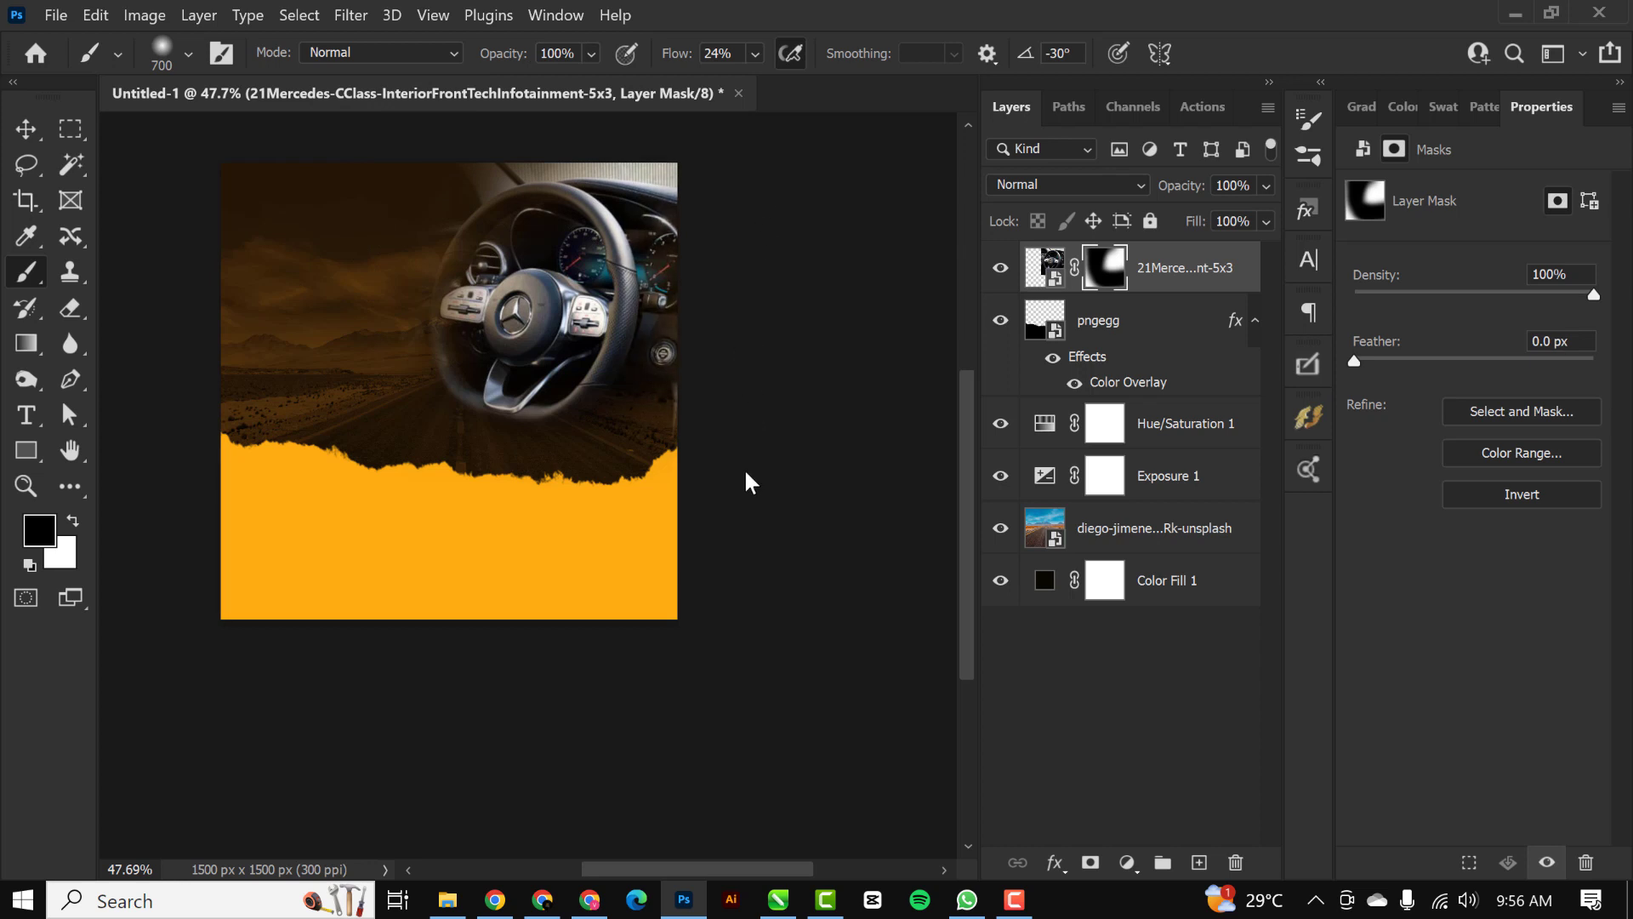
scroll(182, 418, "left", 2)
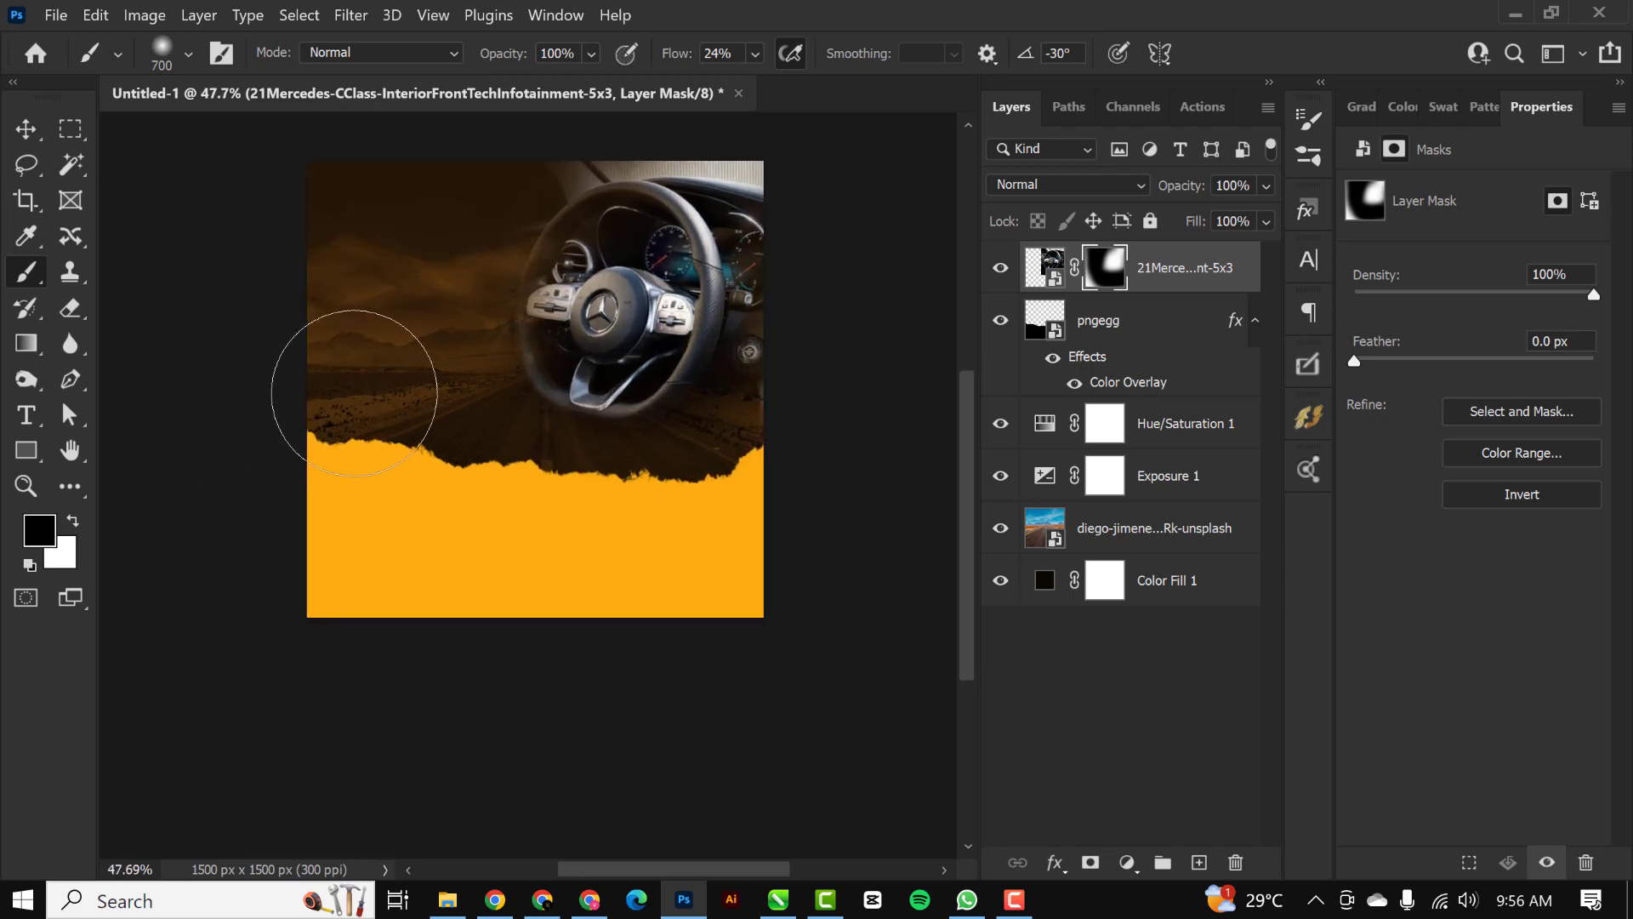
scroll(354, 393, "up", 3)
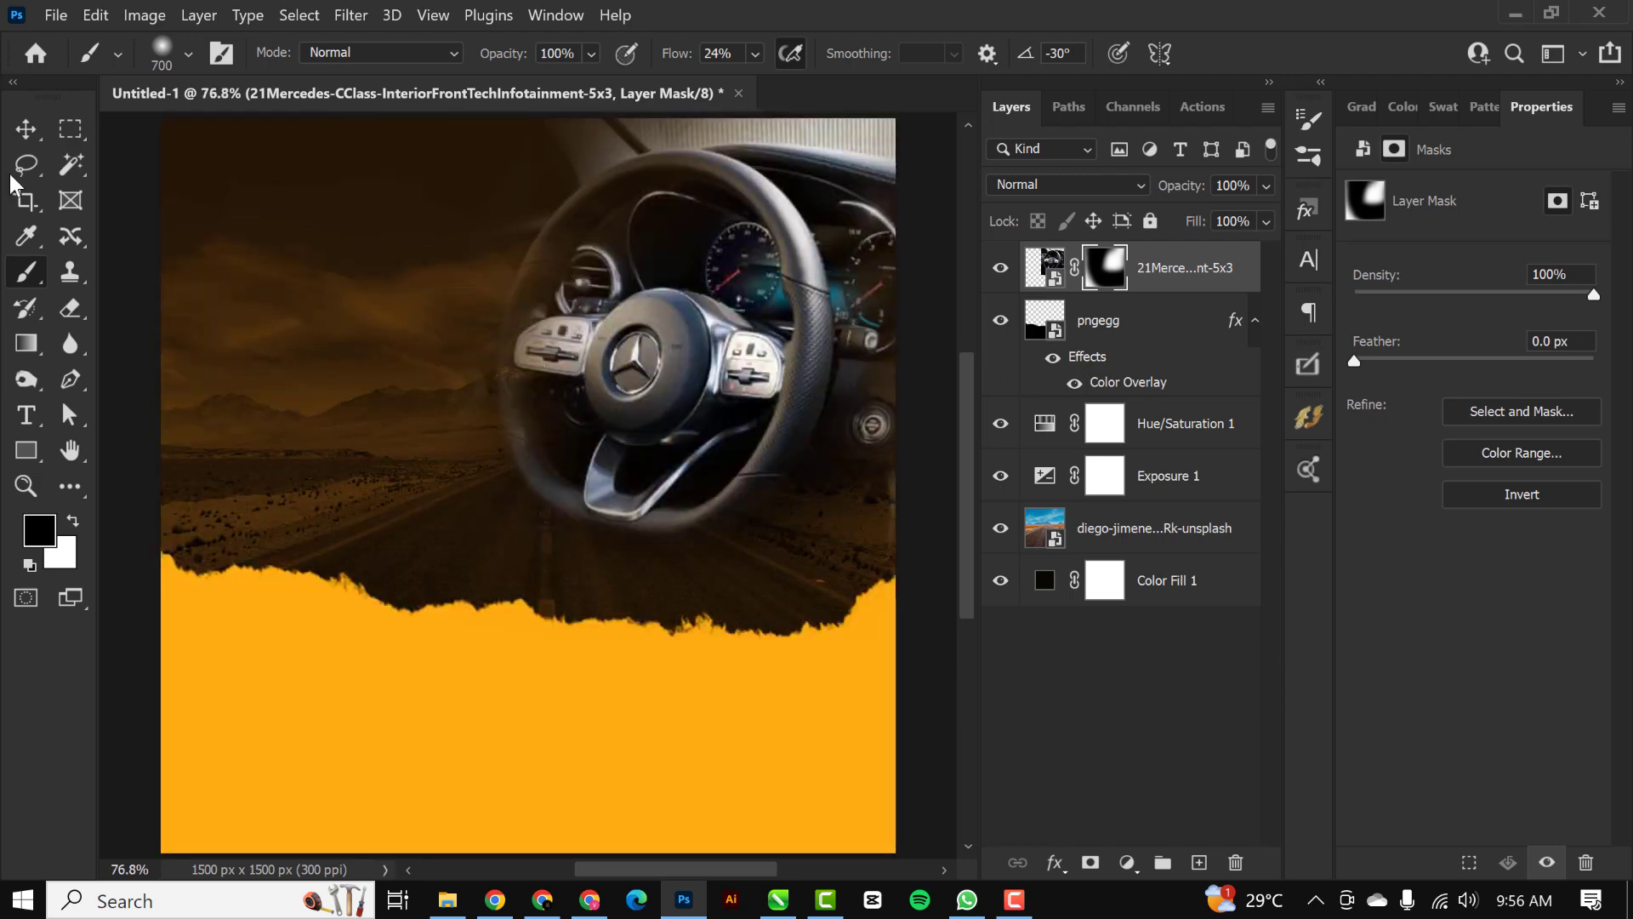
Step: Shift the steering-wheel image slightly right and down with the Move tool
left_click(34, 132)
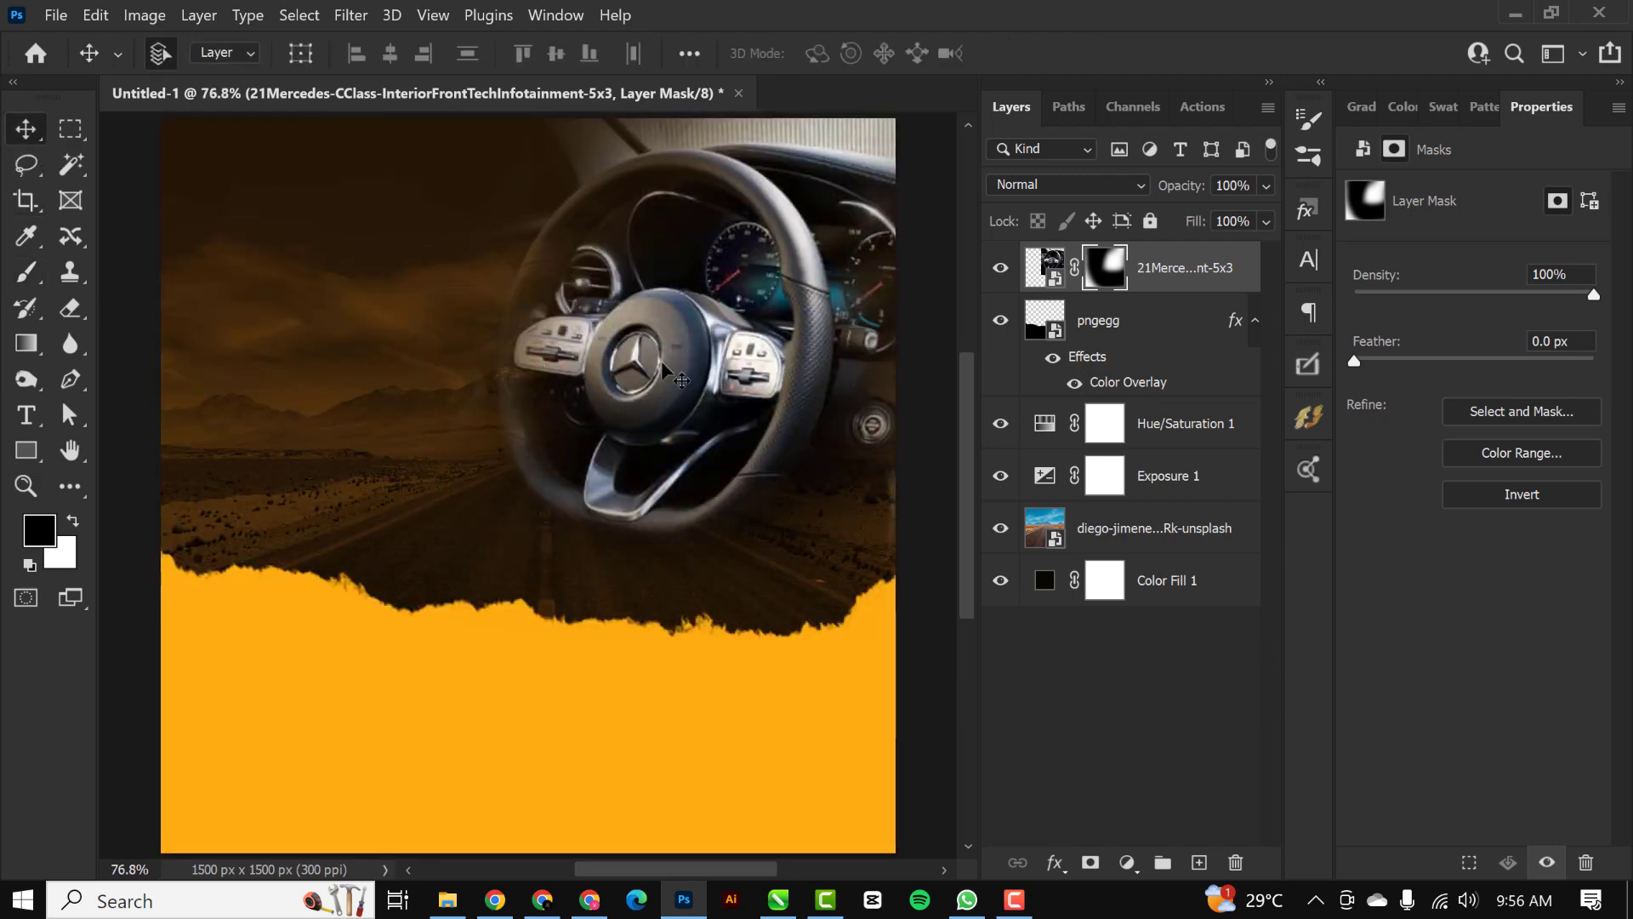
left_click_drag(646, 360, 680, 366)
scroll(647, 342, "down", 1)
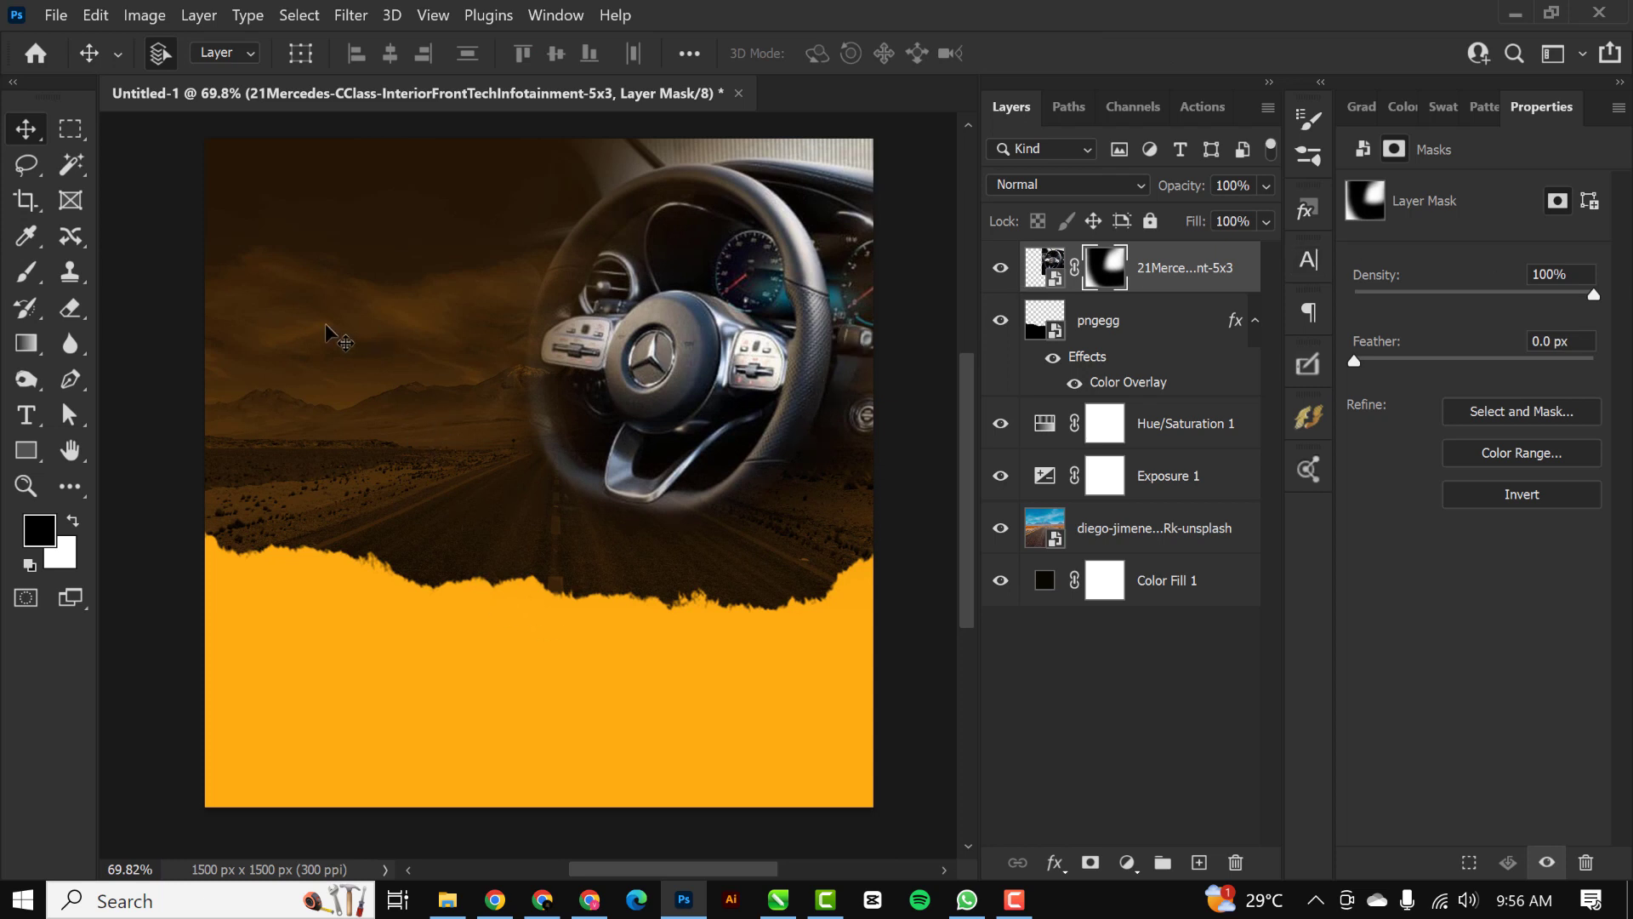
Step: Drag the yellow SUV image from the resources folder into the flyer
left_click(447, 900)
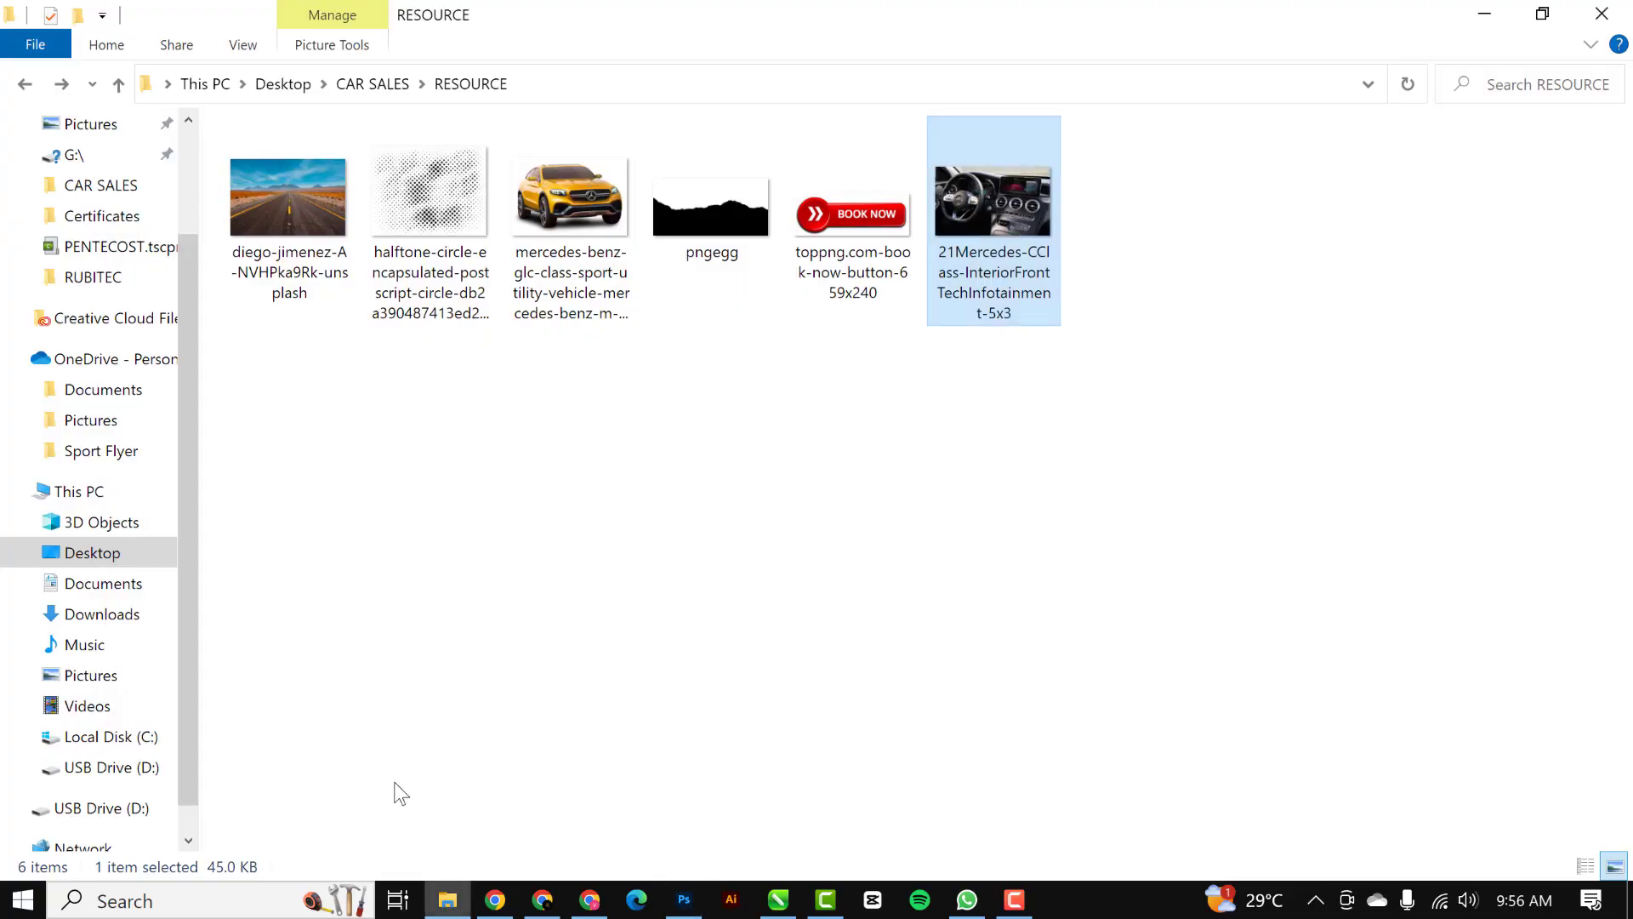
left_click(575, 240)
left_click_drag(575, 240, 610, 582)
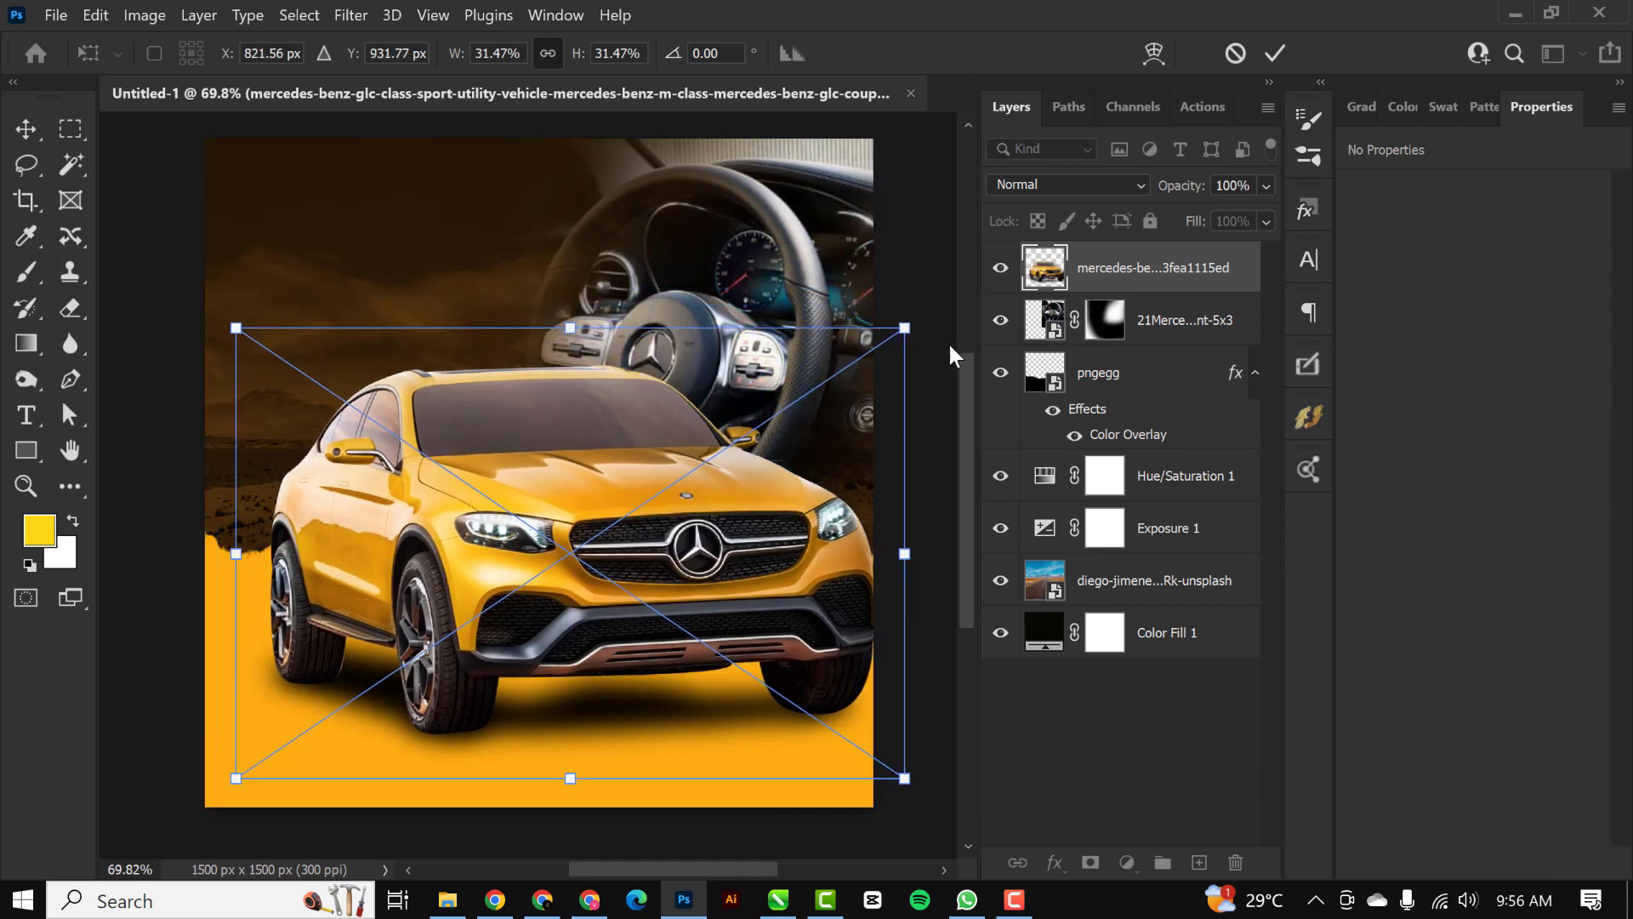
Step: Shrink the yellow SUV and move it lower in the centre of the flyer
left_click_drag(902, 326, 783, 344)
left_click_drag(657, 505, 668, 522)
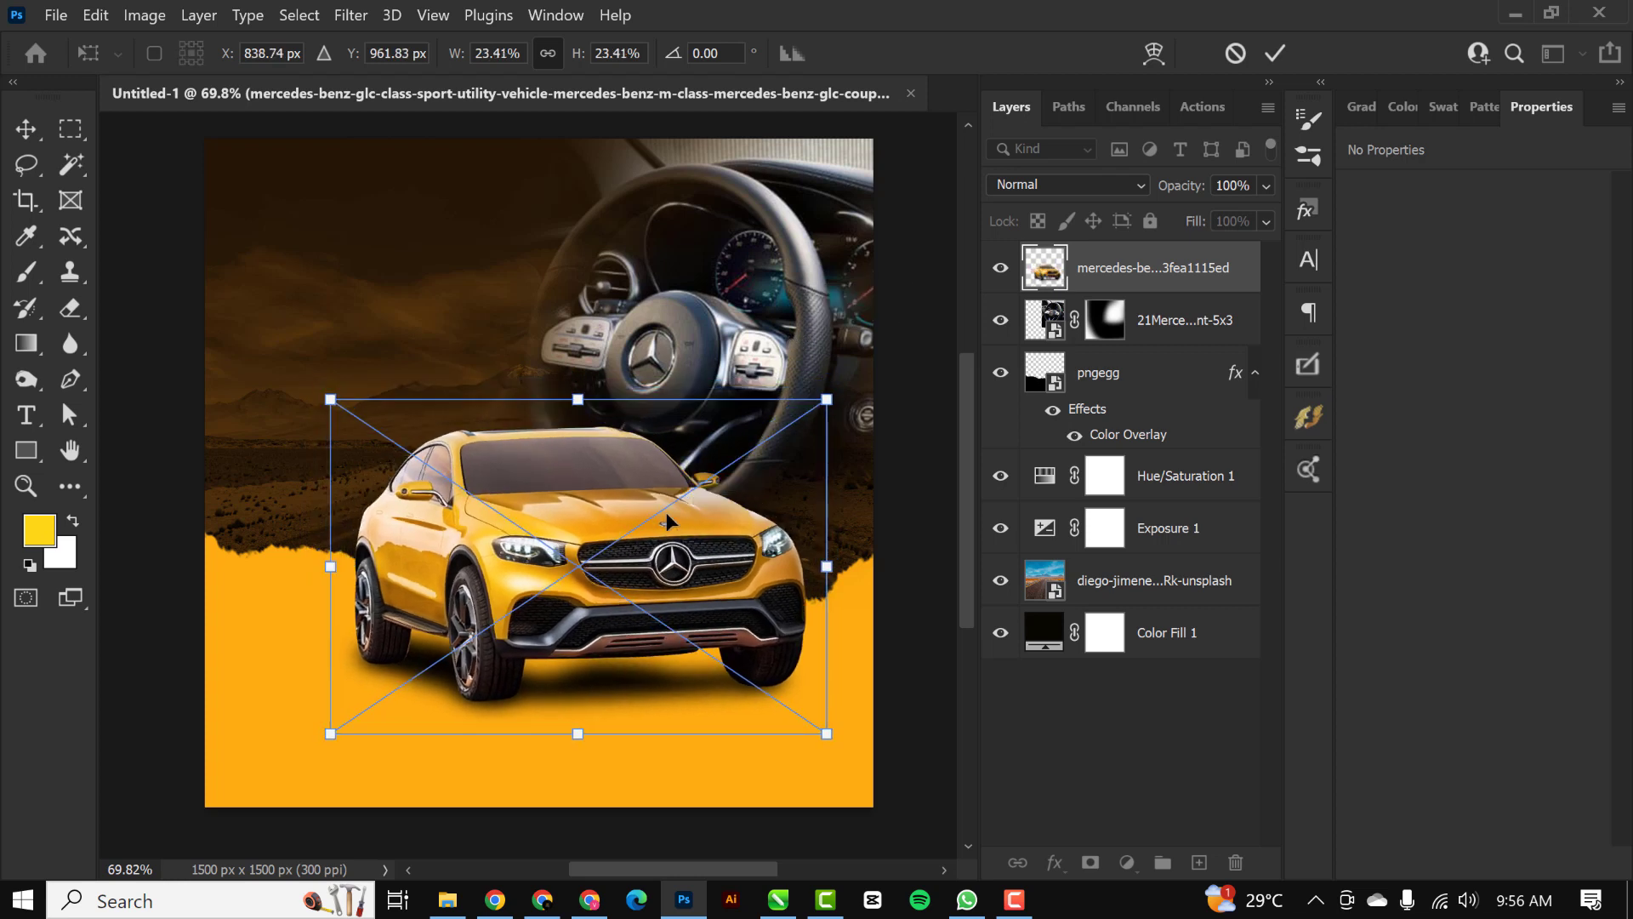
key("Return")
mouse_move(569, 509)
left_mouse_down()
mouse_move(570, 542)
mouse_move(568, 527)
left_mouse_up()
Step: Fade the steering-wheel layer to 58% opacity, then reselect the SUV layer
left_click(1208, 320)
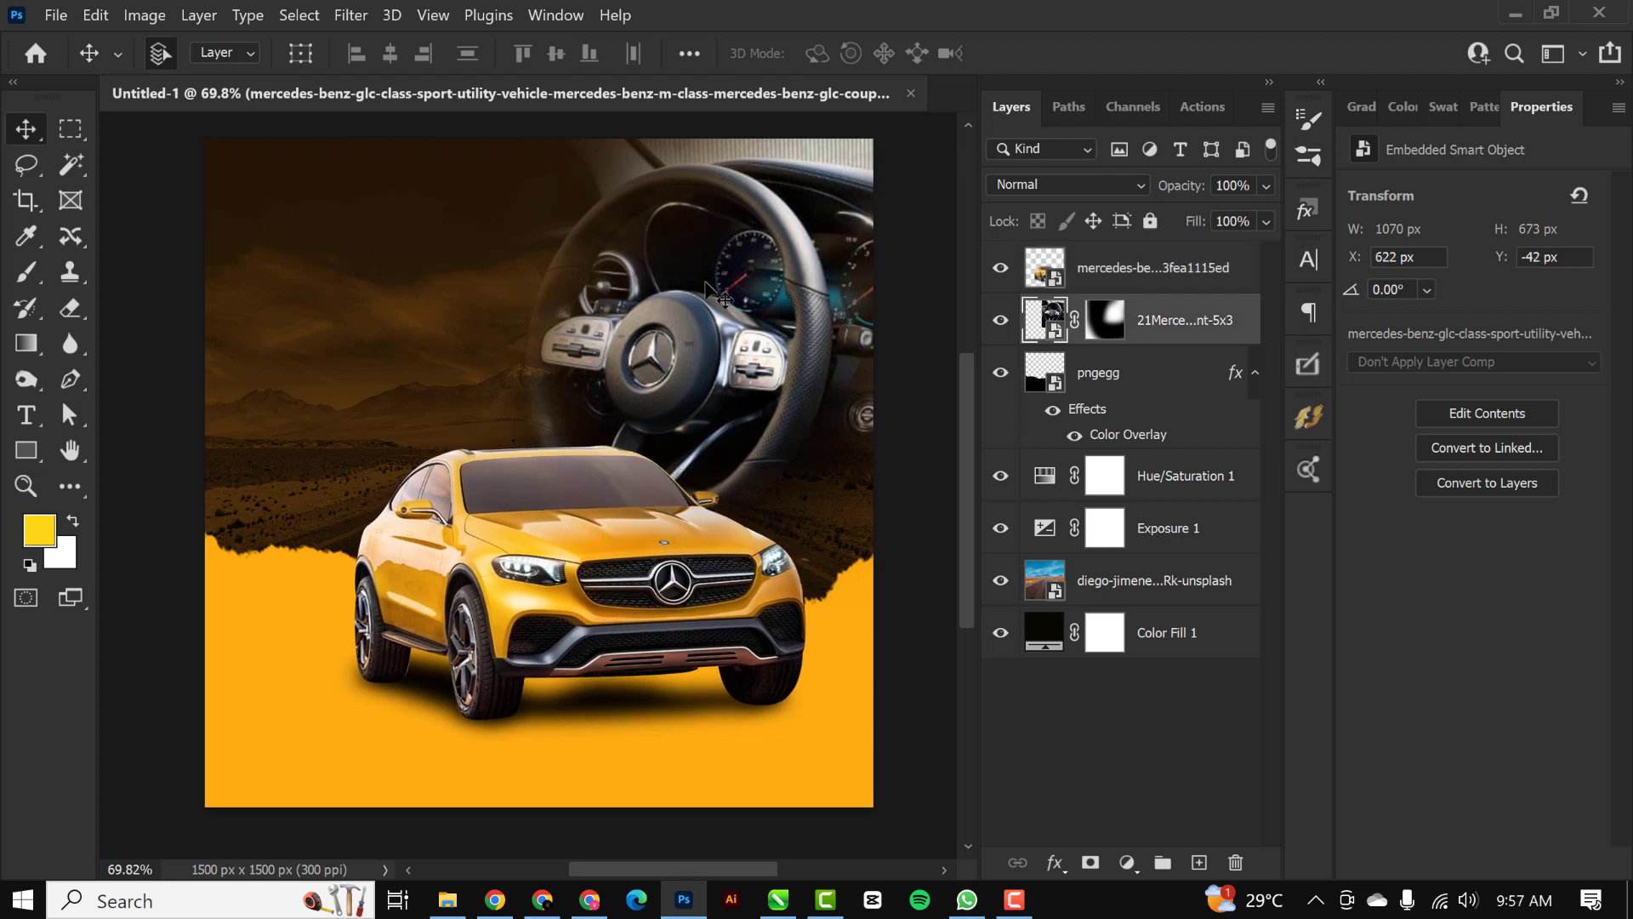
left_click(1266, 184)
left_click_drag(1233, 213, 1213, 216)
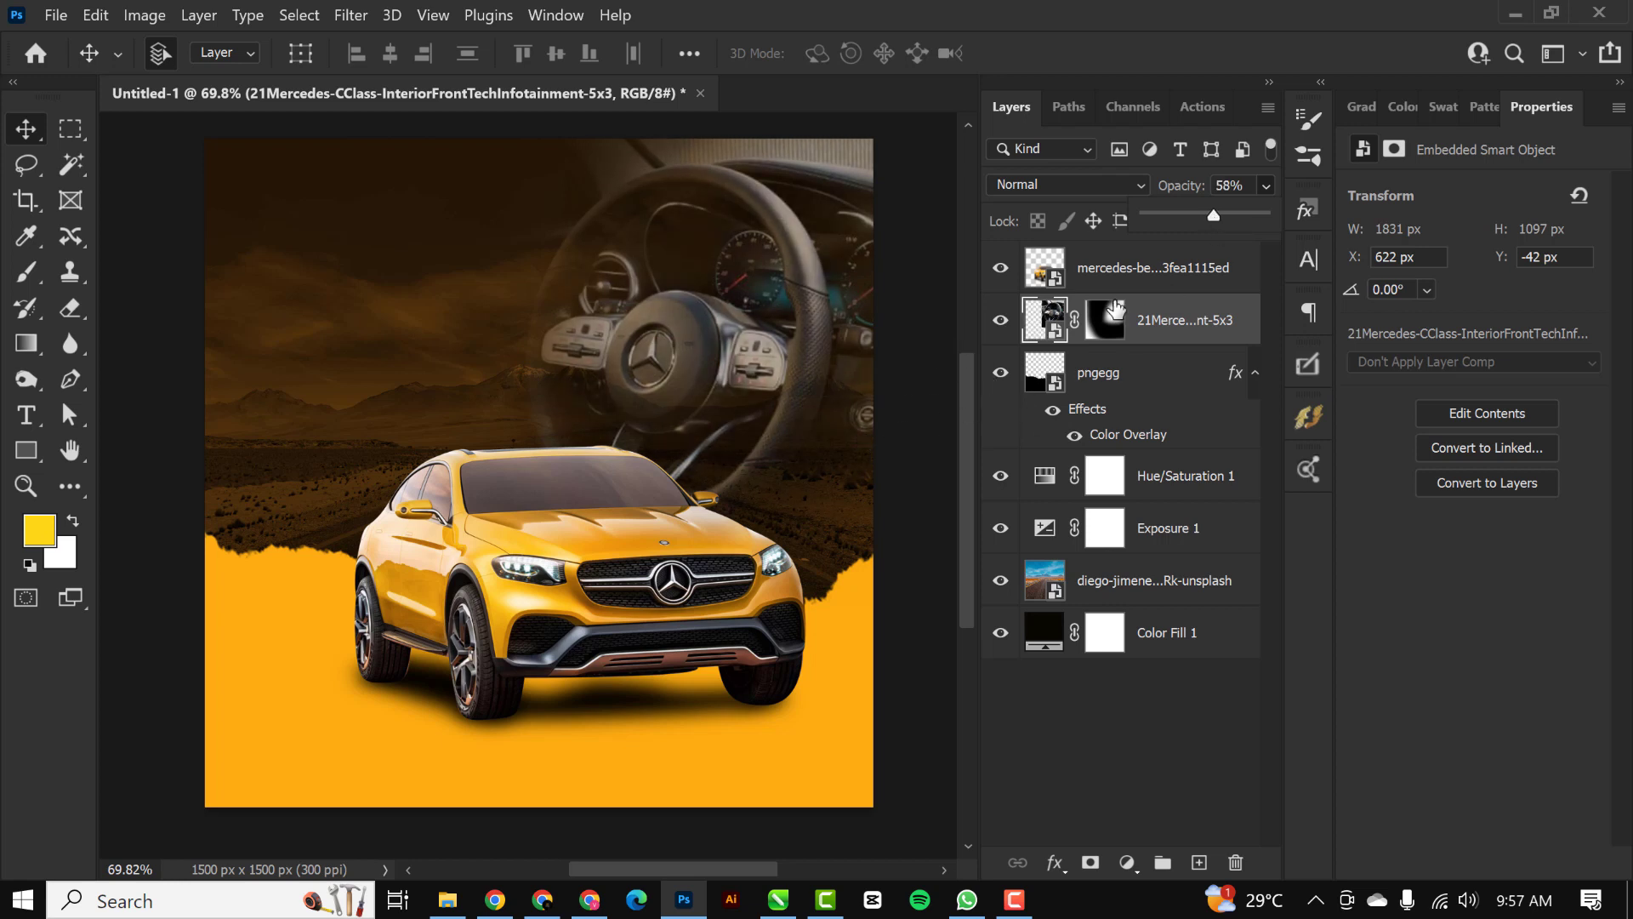
left_click(1195, 319)
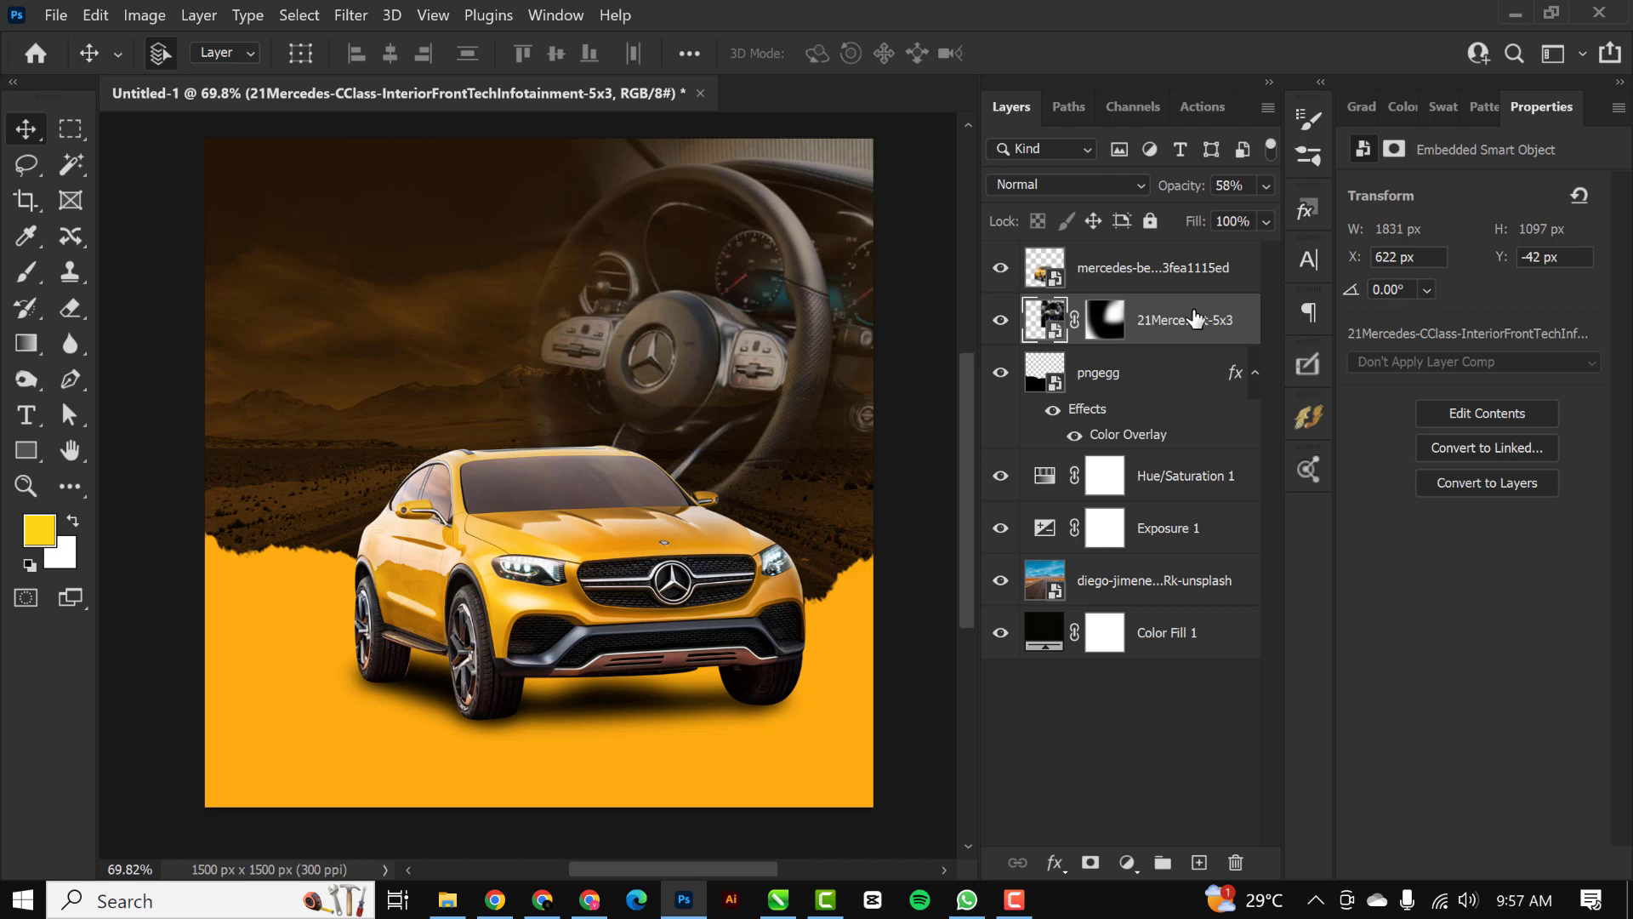
left_click(459, 238, "ctrl")
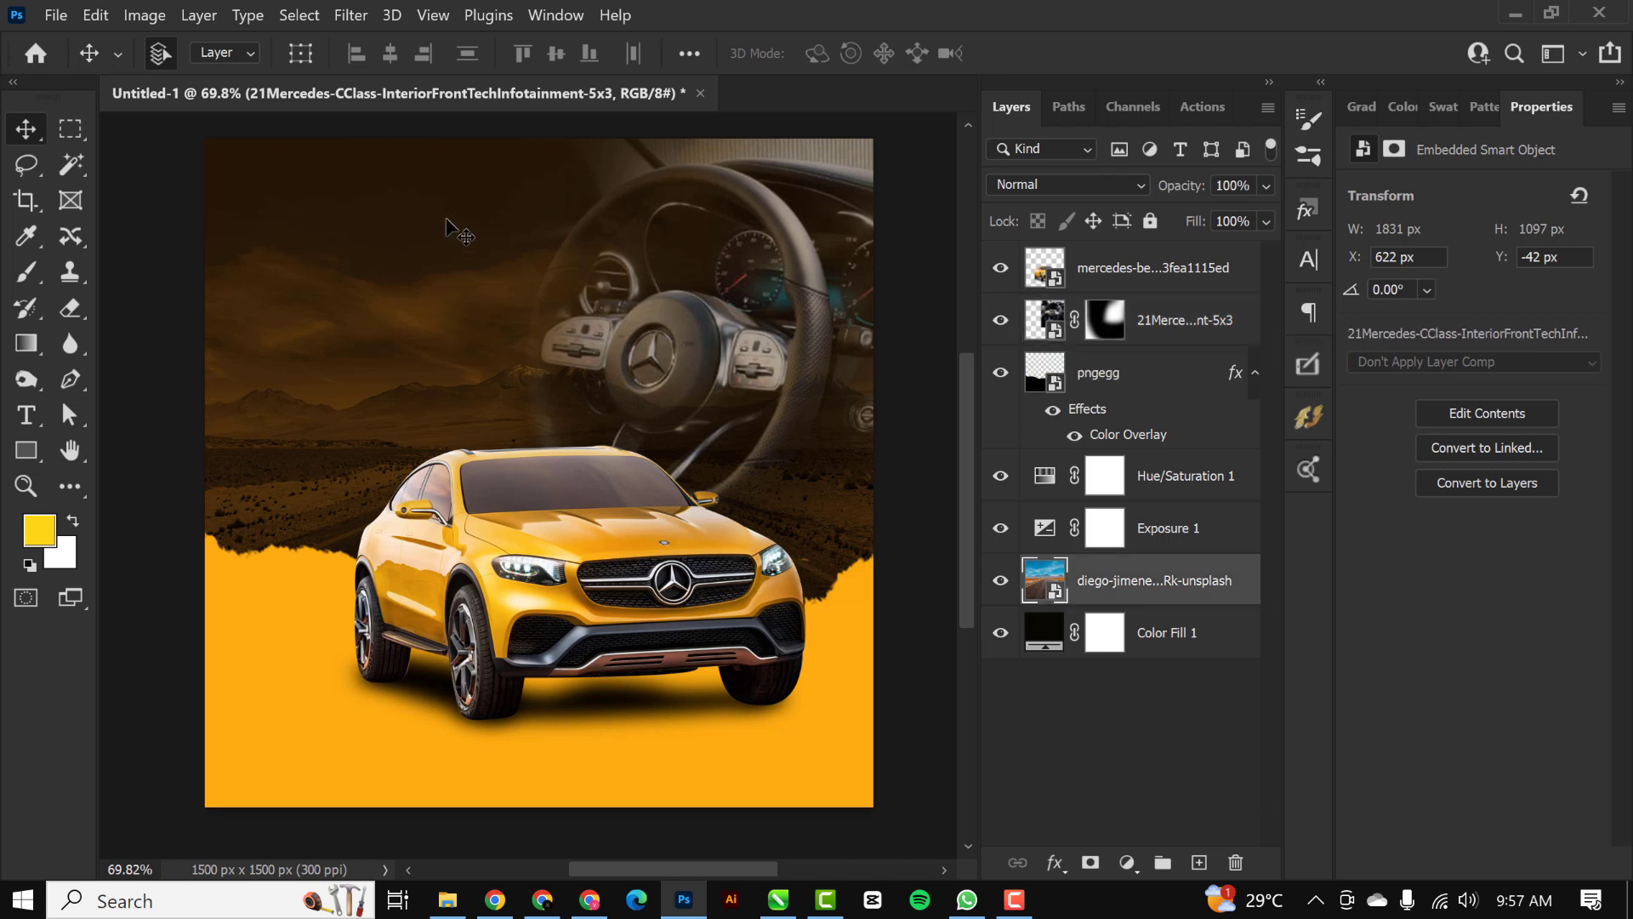
left_click(1136, 271)
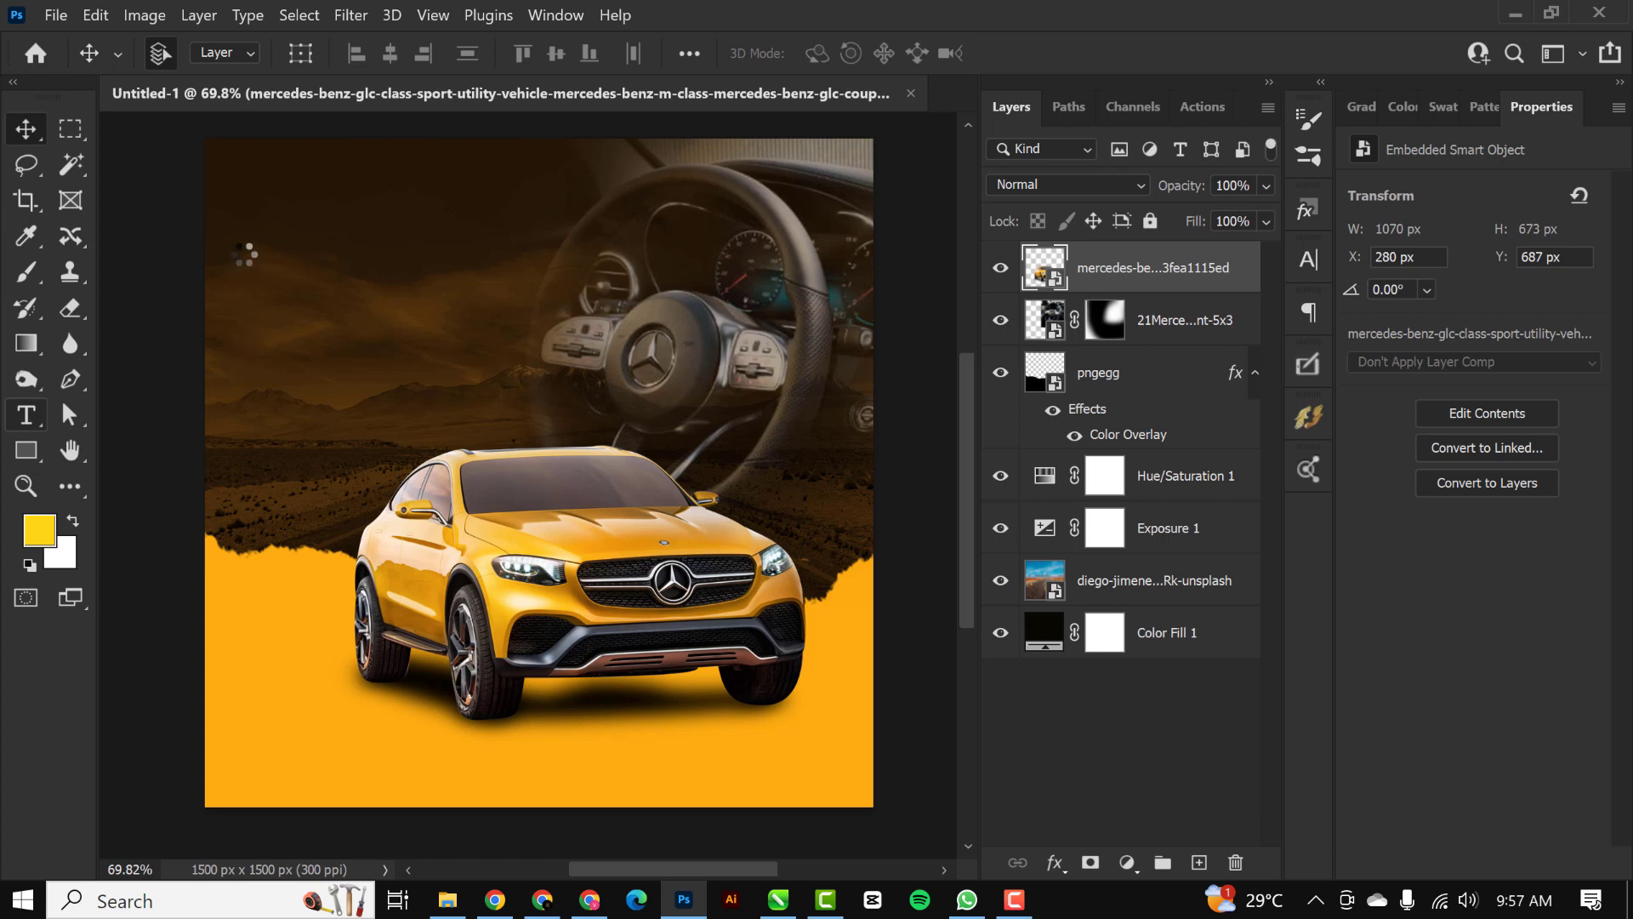
Step: Add the LUXURY text at top-left, duplicate it just below, and enlarge both lines
left_click(26, 414)
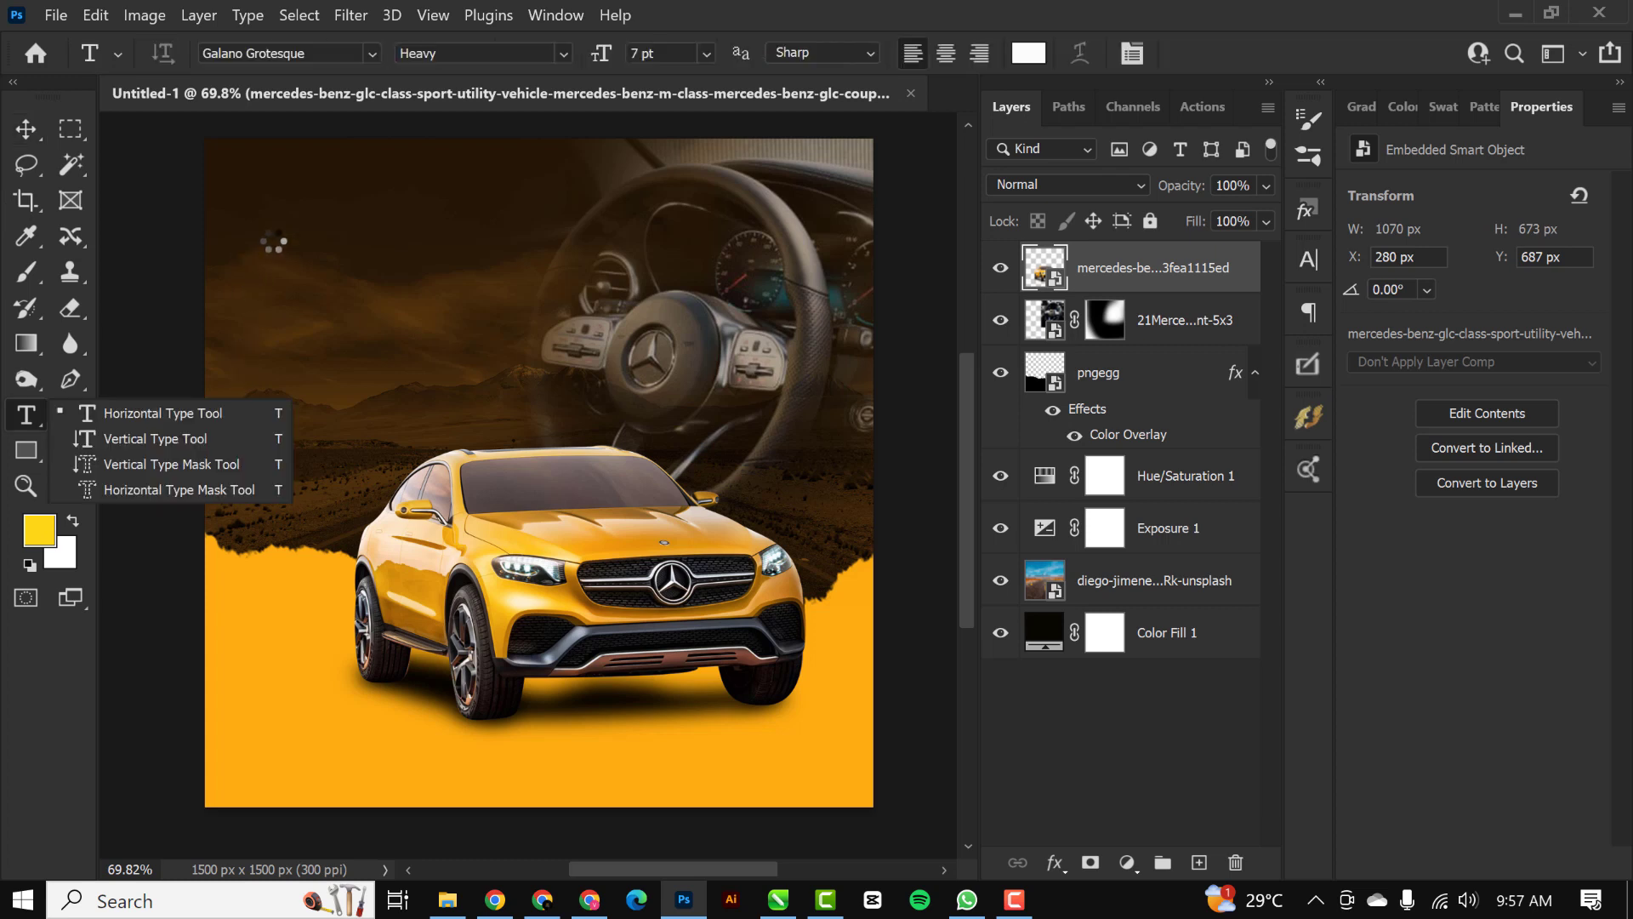
left_click(270, 218)
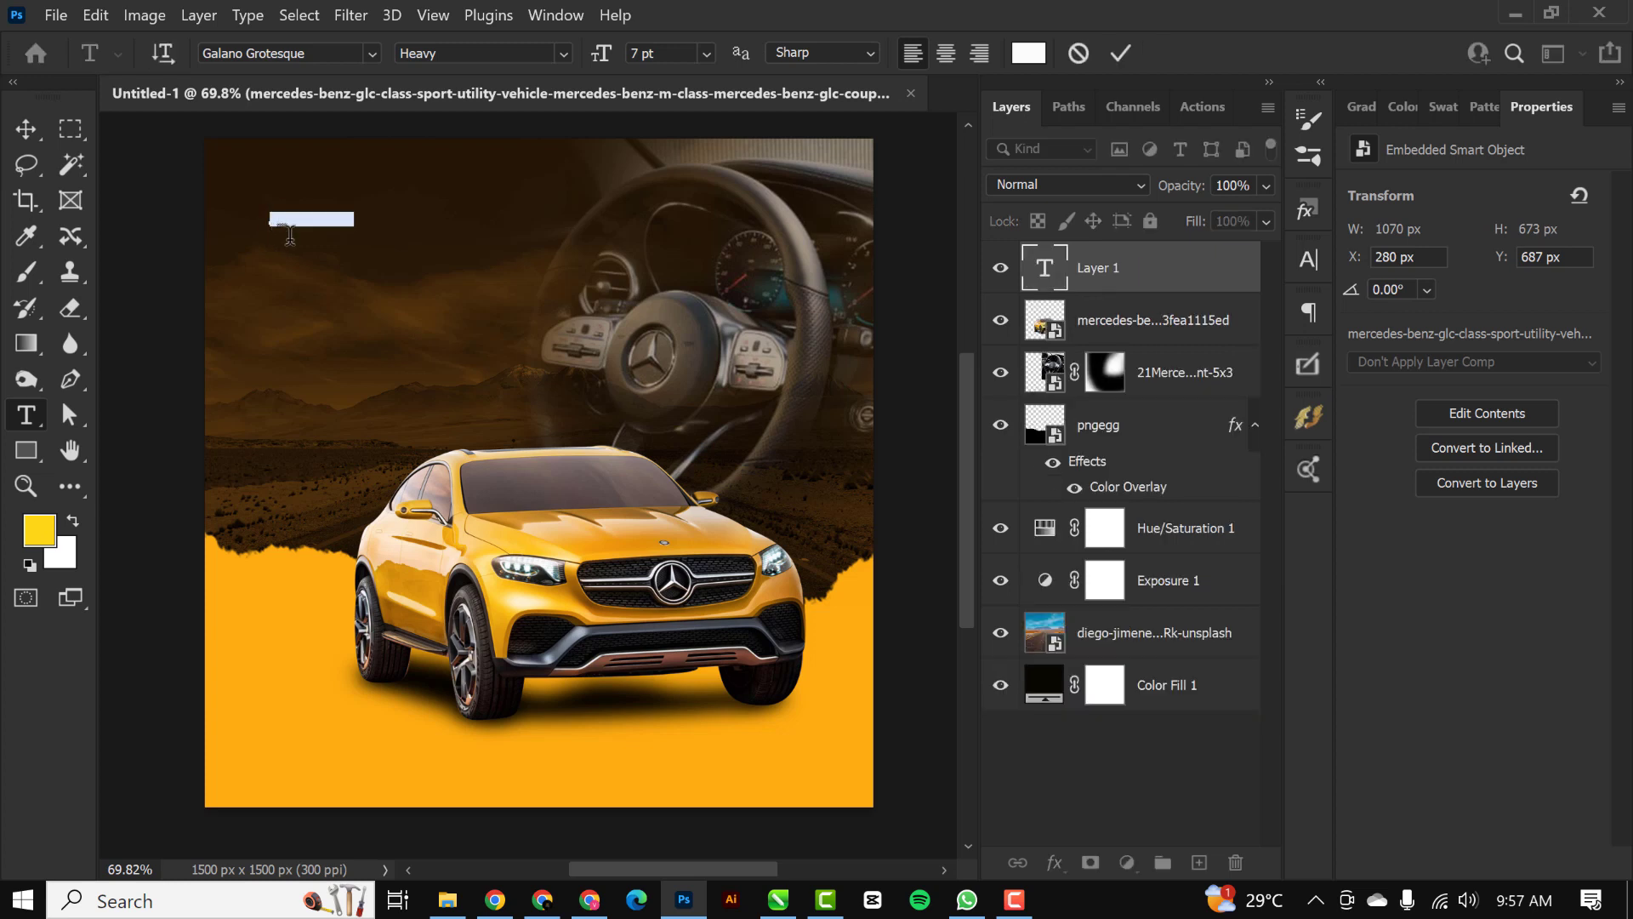
key("Left")
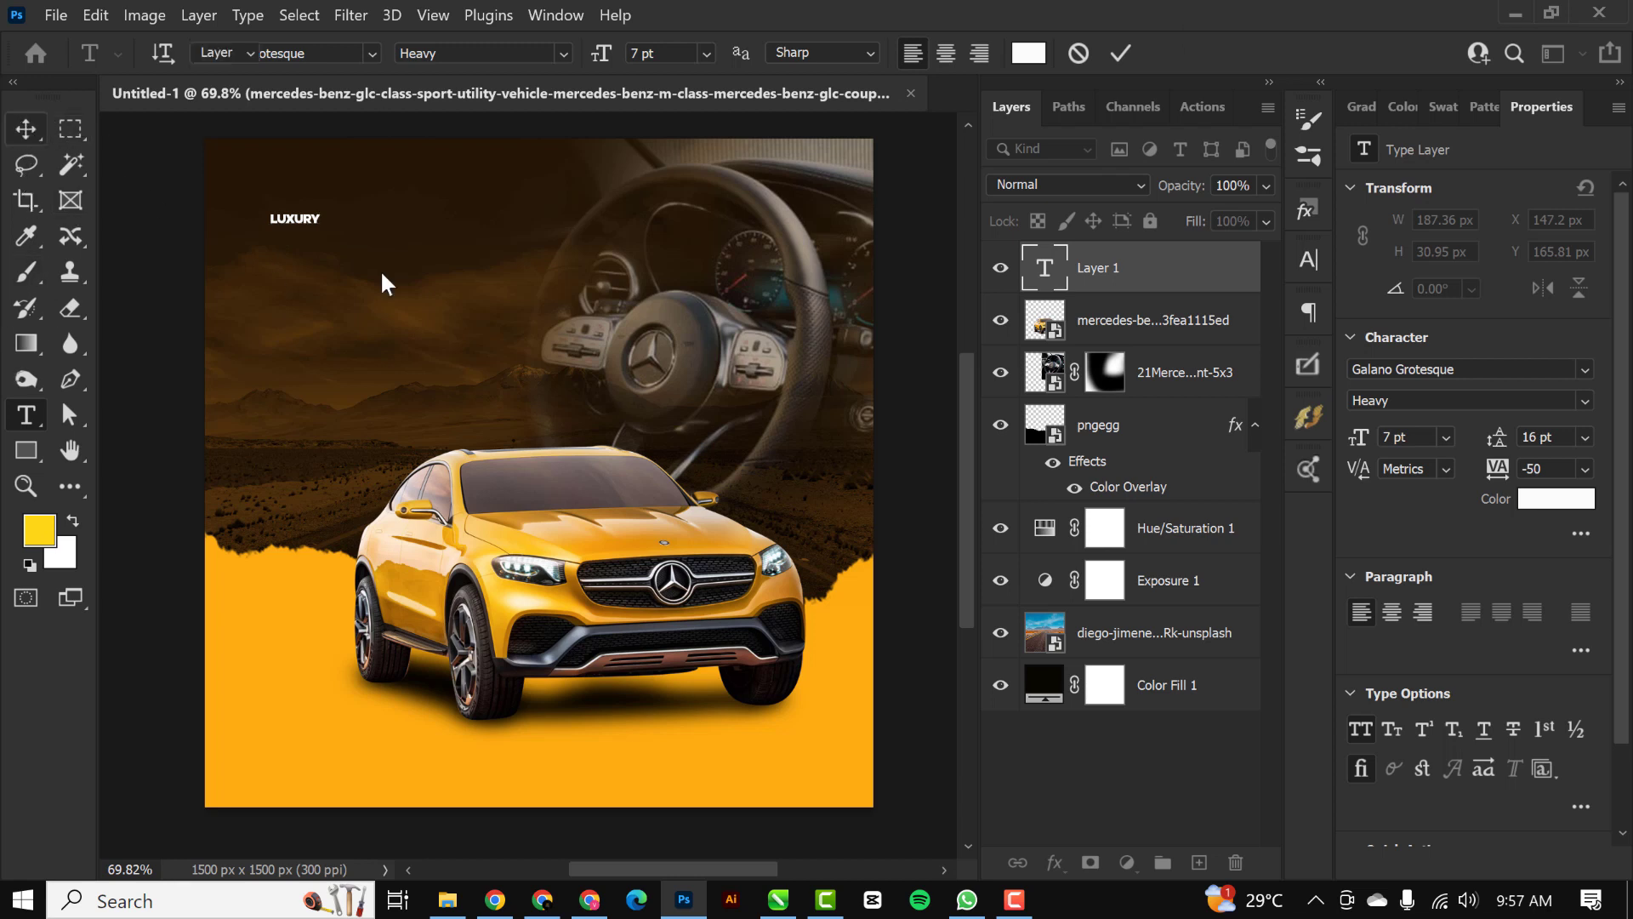
left_click_drag(308, 217, 308, 220, "alt")
key("shift+Down")
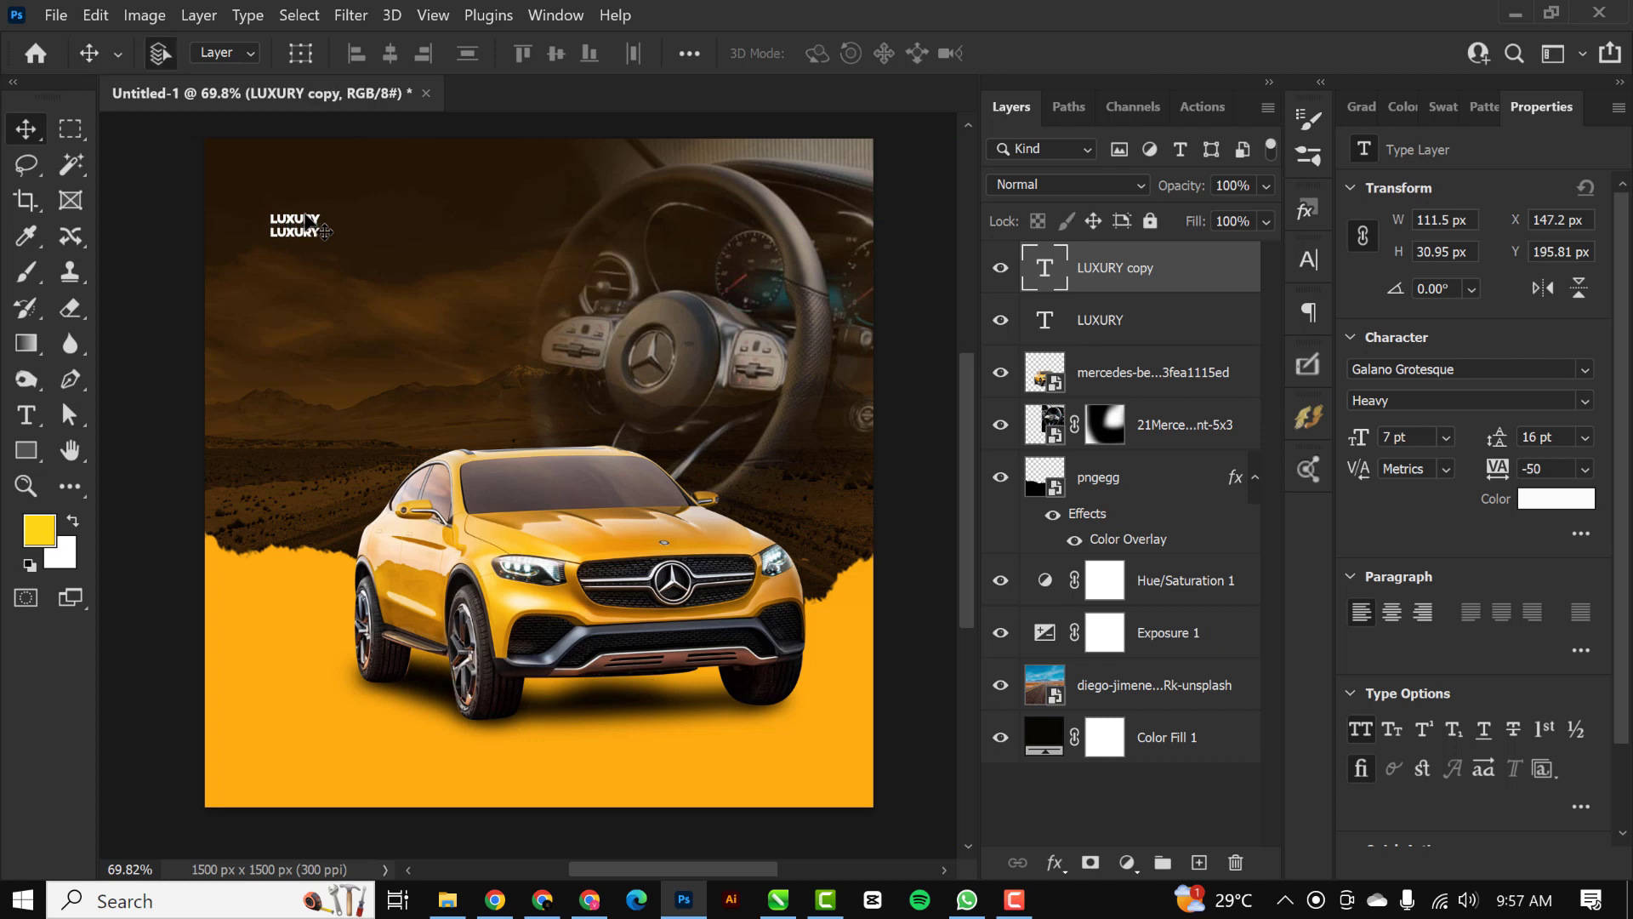
key("ctrl+t")
left_click(1099, 320, "shift")
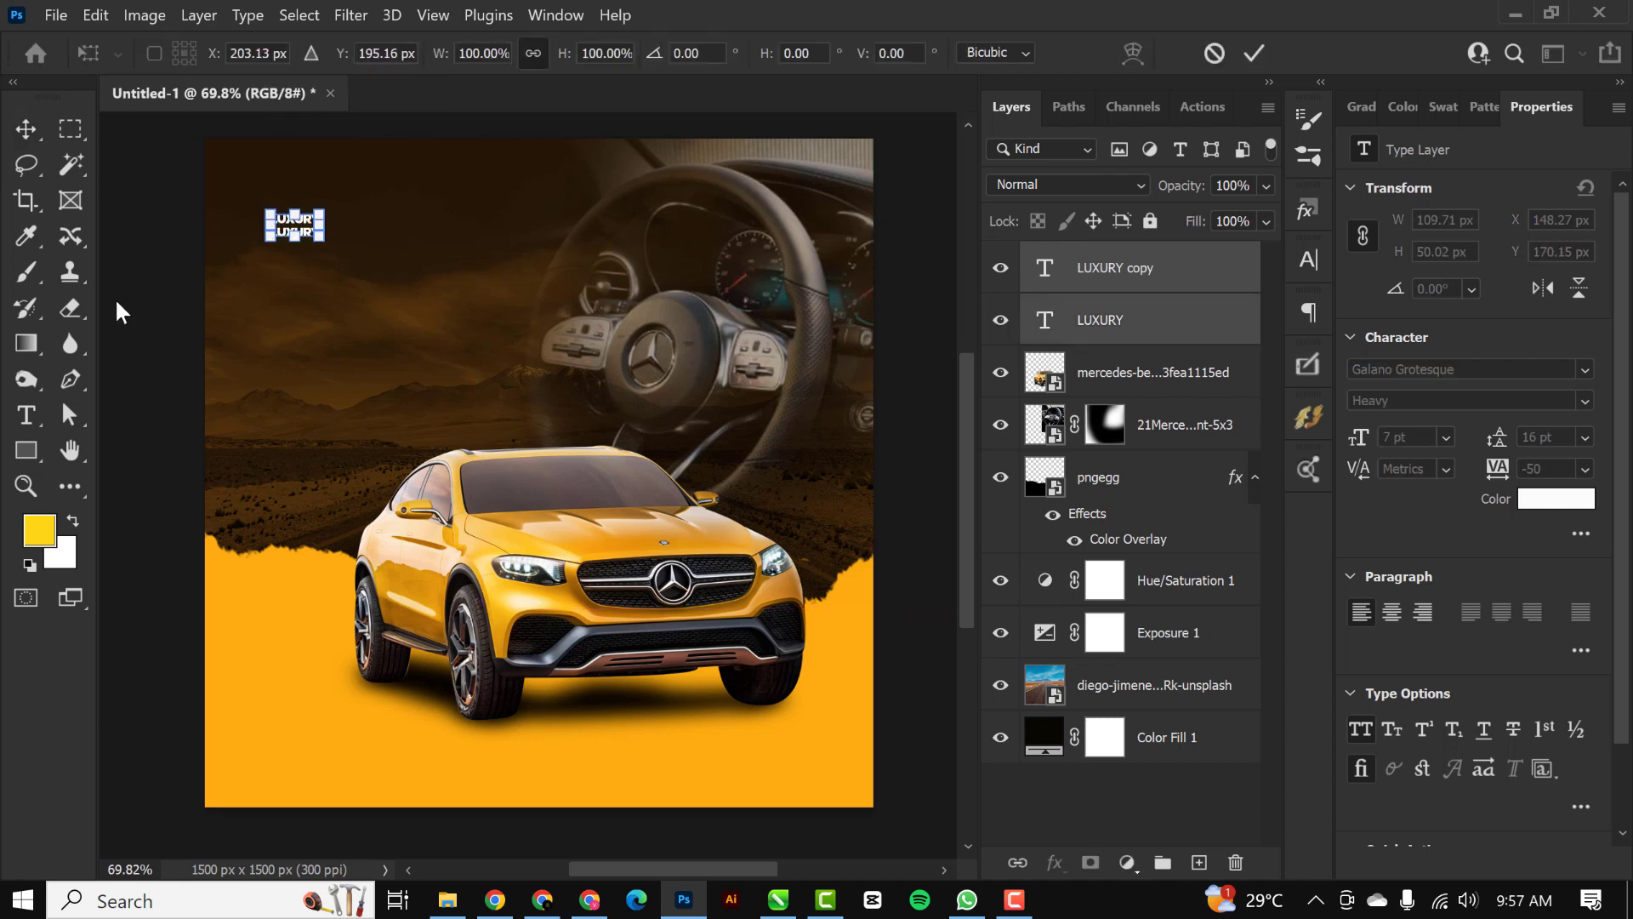
left_click_drag(322, 239, 473, 387)
key("Return")
Step: Retype the copy as CAR RENTAL and shrink it to fit under LUXURY
double_click(1044, 267)
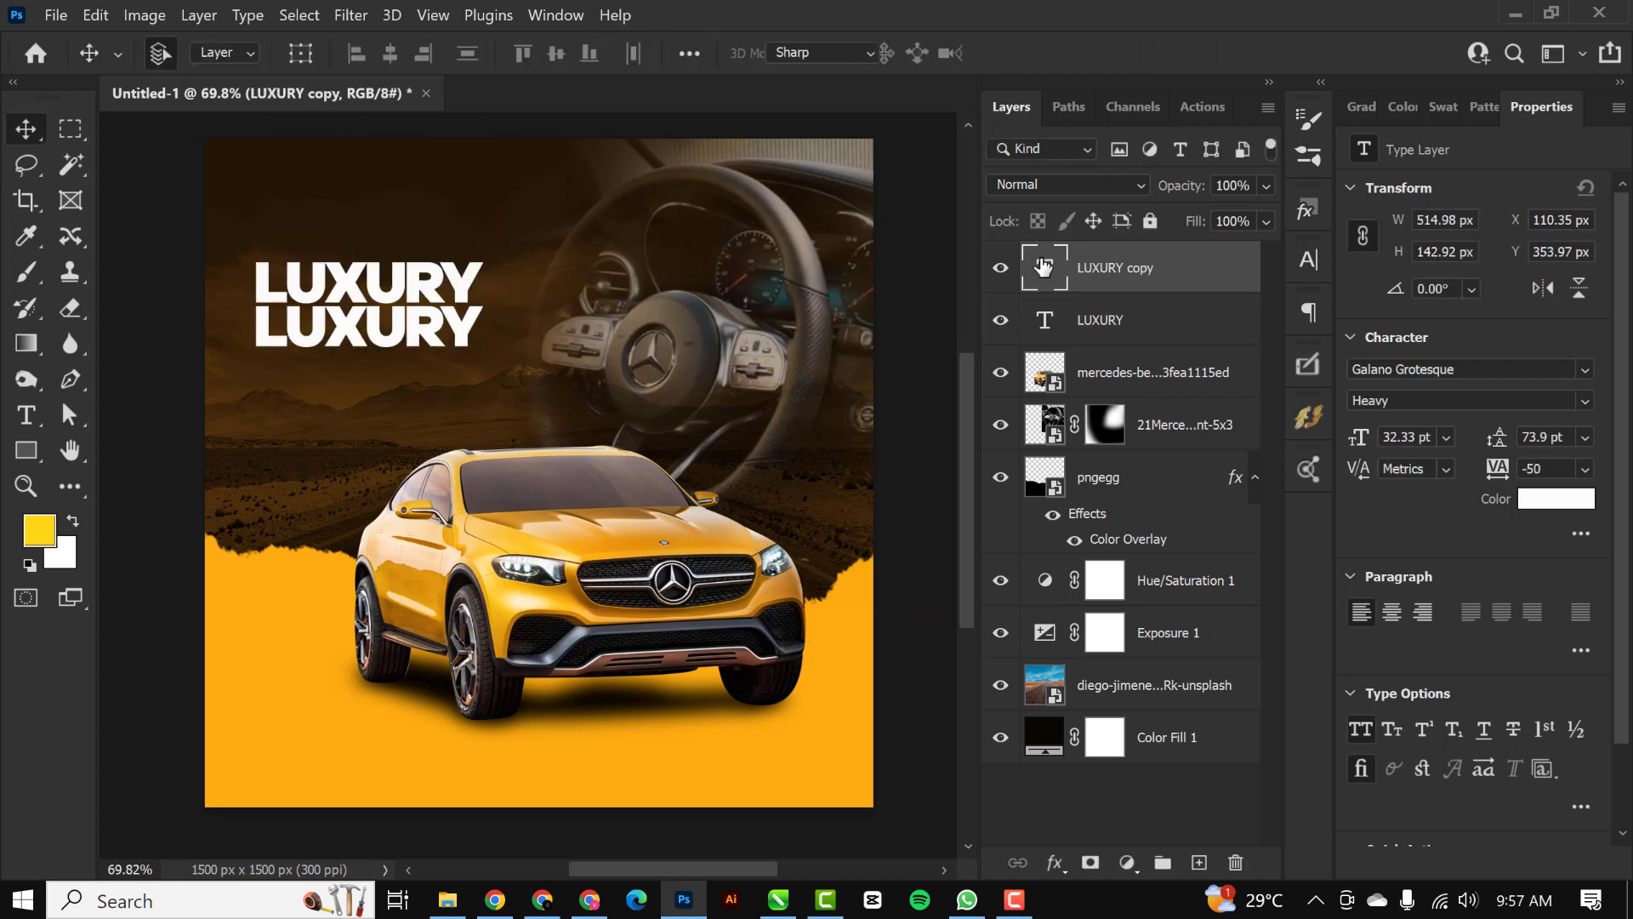
type("CAR RENTAL")
key("ctrl+Return")
key("ctrl+t")
left_click_drag(576, 344, 482, 337)
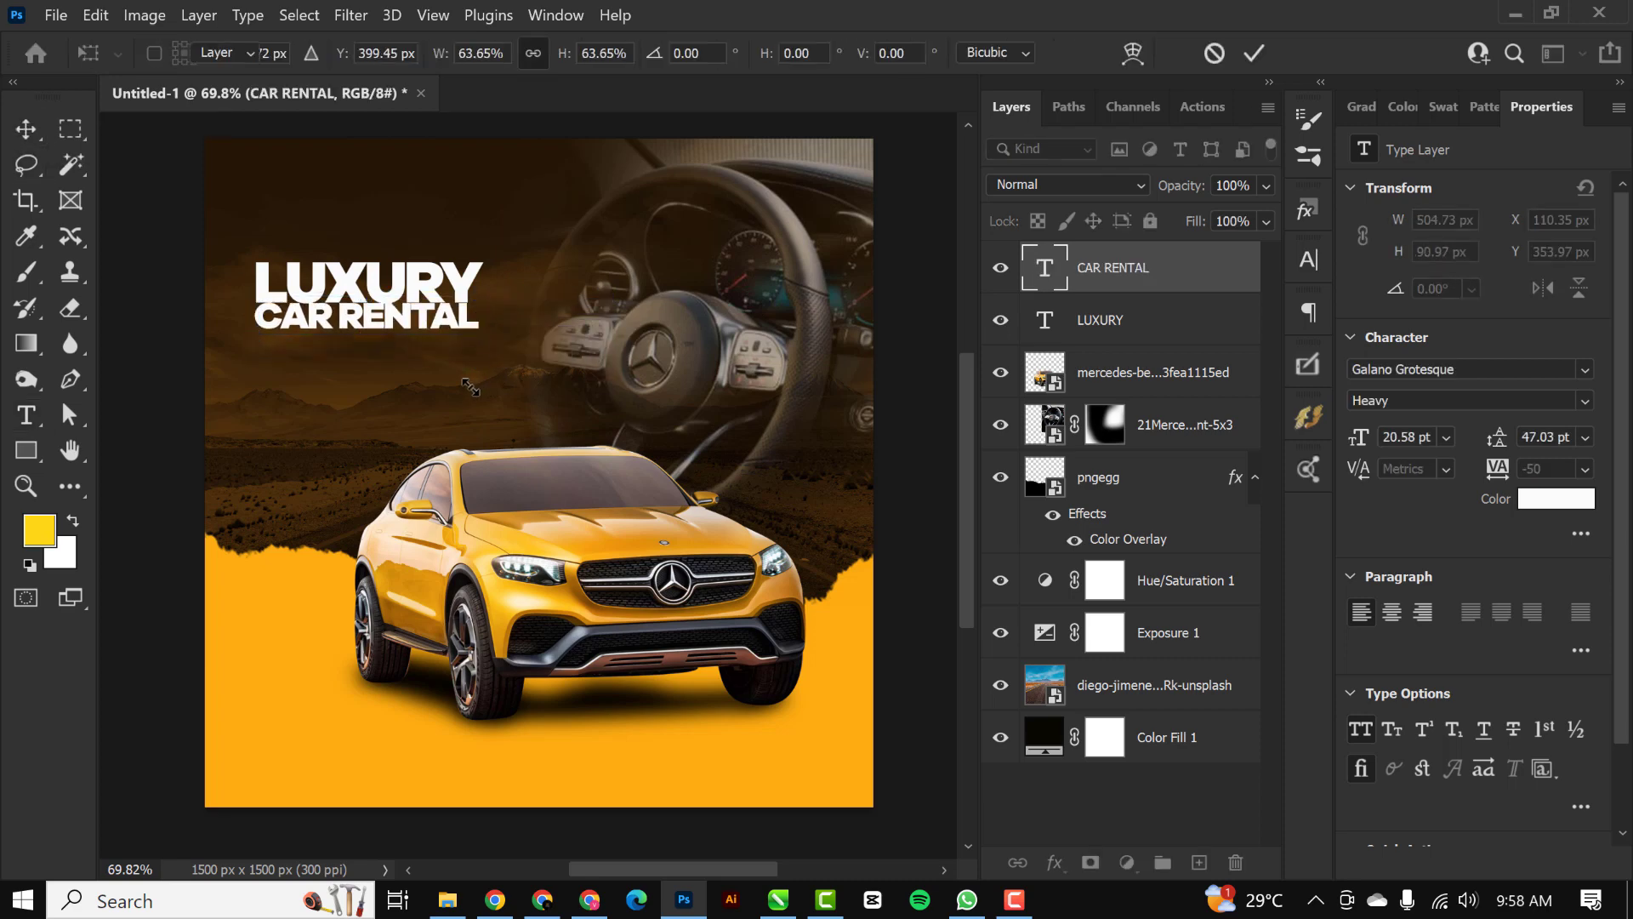
key("Return")
key("v")
Step: Duplicate CAR RENTAL below, retype it as 50%, and enlarge it
left_click_drag(109, 330, 108, 388)
double_click(1044, 267)
type("50%")
key("ctrl+Return")
key("ctrl+t")
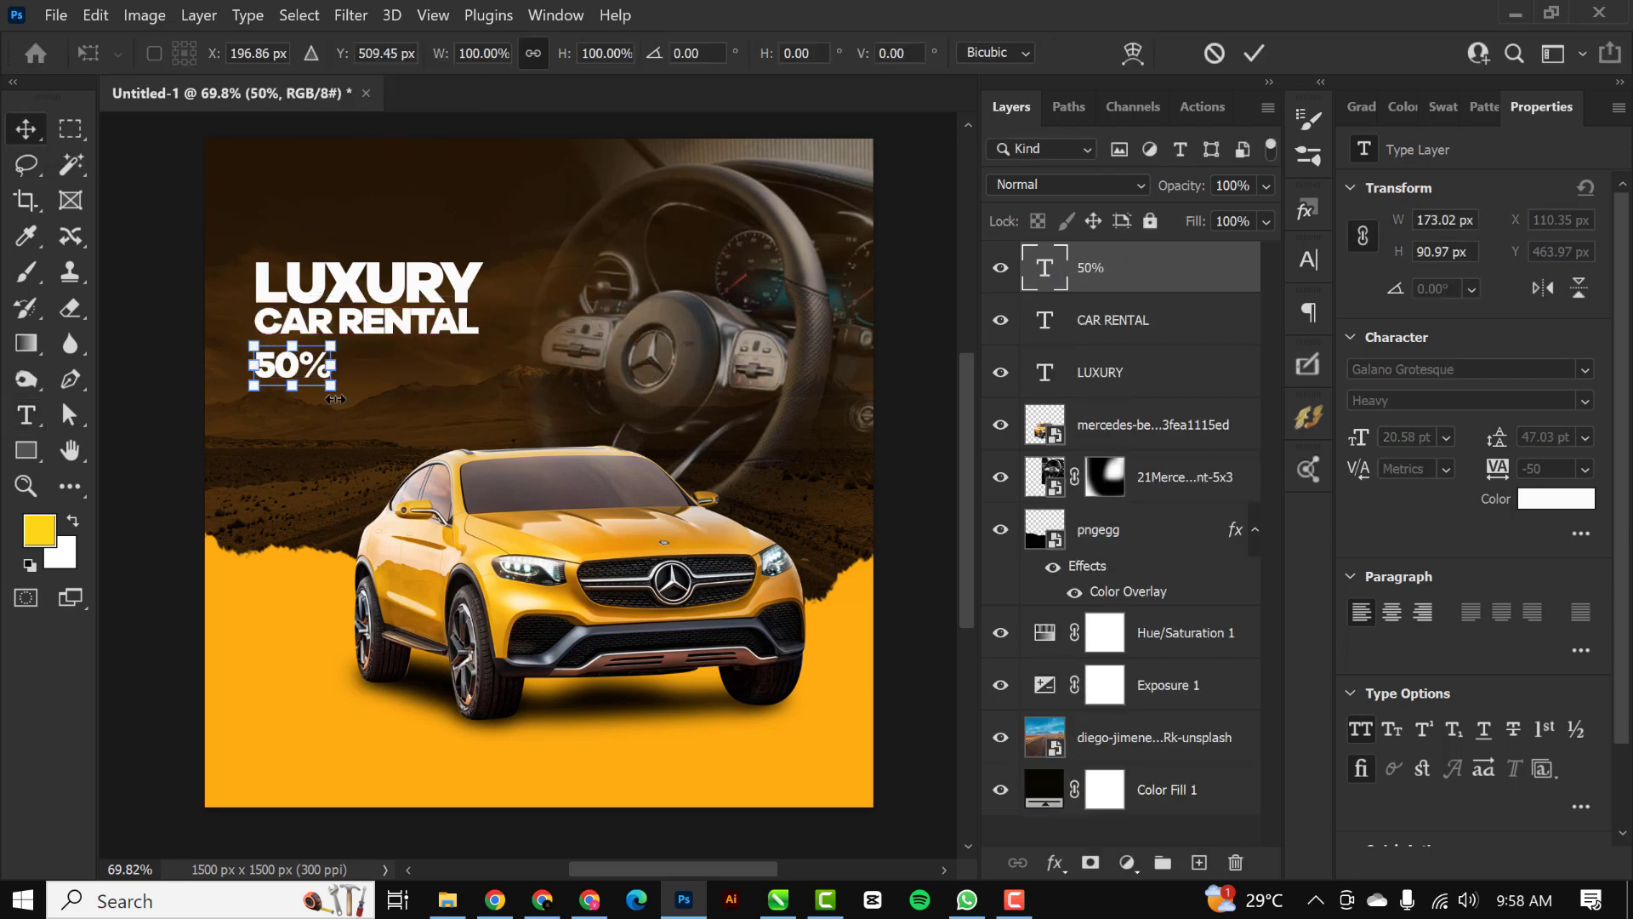
left_click_drag(330, 376, 392, 407)
key("Return")
Step: Add a small DISCOUNT label beside the 50%
scroll(284, 345, "up", 3)
left_click_drag(409, 308, 617, 351)
key("ctrl+t")
left_click_drag(804, 372, 525, 451)
key("Return")
double_click(1044, 320)
type("DISCOUNT")
left_click(25, 128)
Step: Add an OFF PURCHASE line below DISCOUNT, sized to match its width
scroll(459, 321, "up", 5)
double_click(1045, 319)
type("OFF PURCHACE")
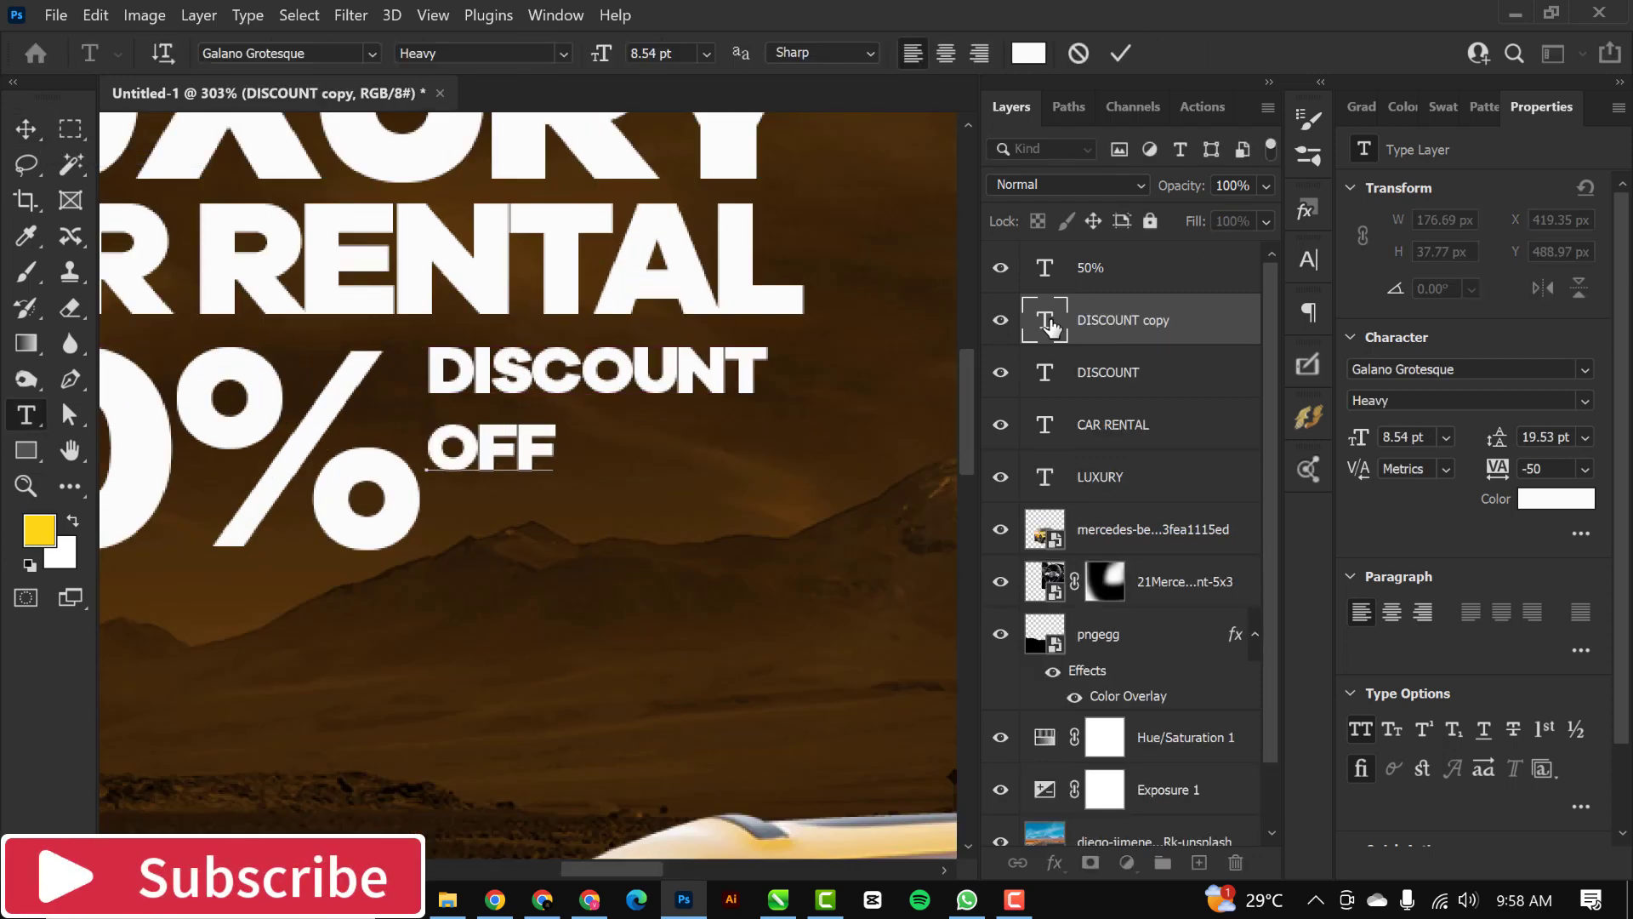
key("BackSpace")
key("BackSpace")
type("SE")
left_click(25, 128)
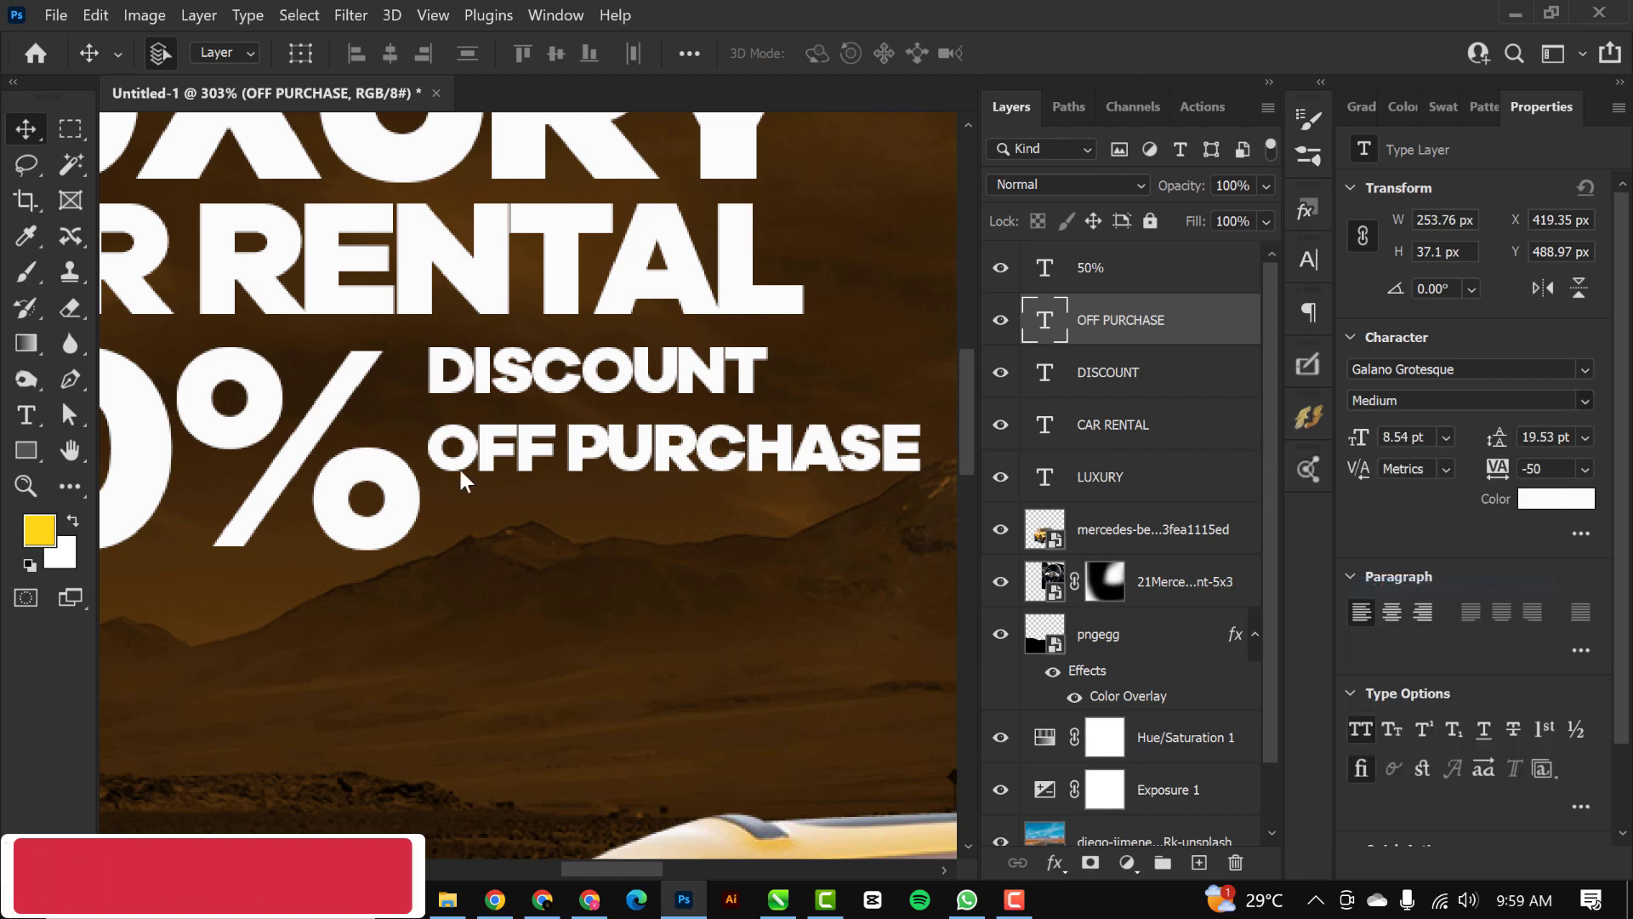
key("ctrl+t")
left_click_drag(928, 468, 762, 468)
key("Return")
Step: Select the DISCOUNT and OFF PURCHASE layers, then copy the 50% text to the bottom-right corner
left_click(1114, 375)
left_click(1177, 323, "shift")
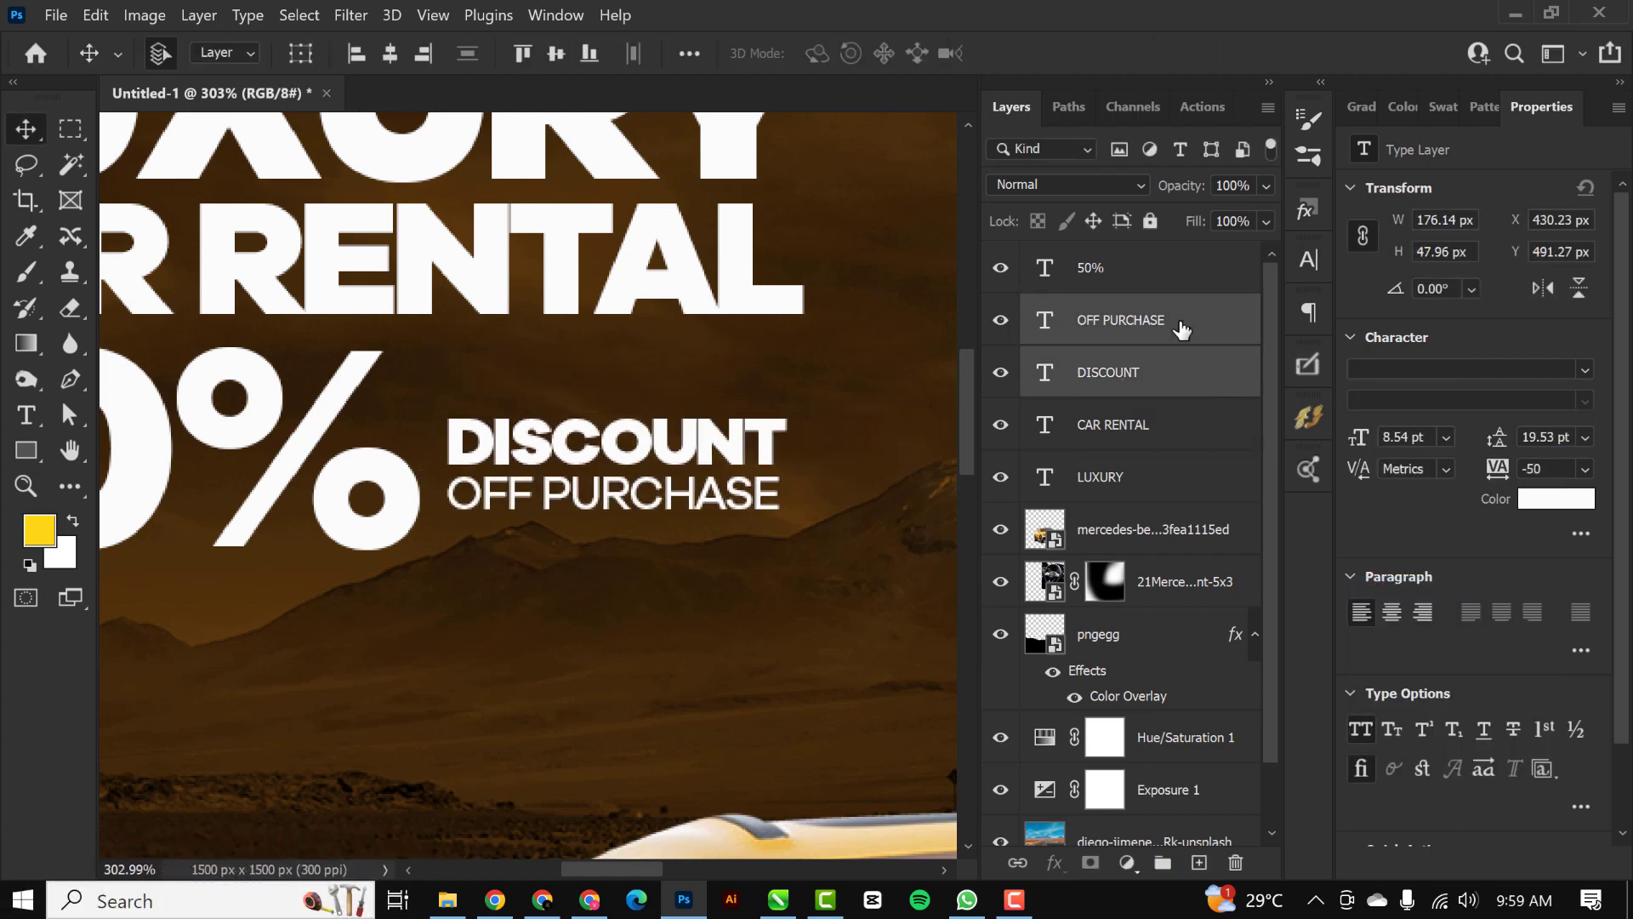
scroll(535, 466, "down", 5)
left_click(459, 432)
scroll(458, 432, "down", 1)
left_click_drag(458, 432, 762, 699)
double_click(1041, 269)
Step: Retype the bottom-right copy as the $60 price
type("$60")
key("ctrl+Return")
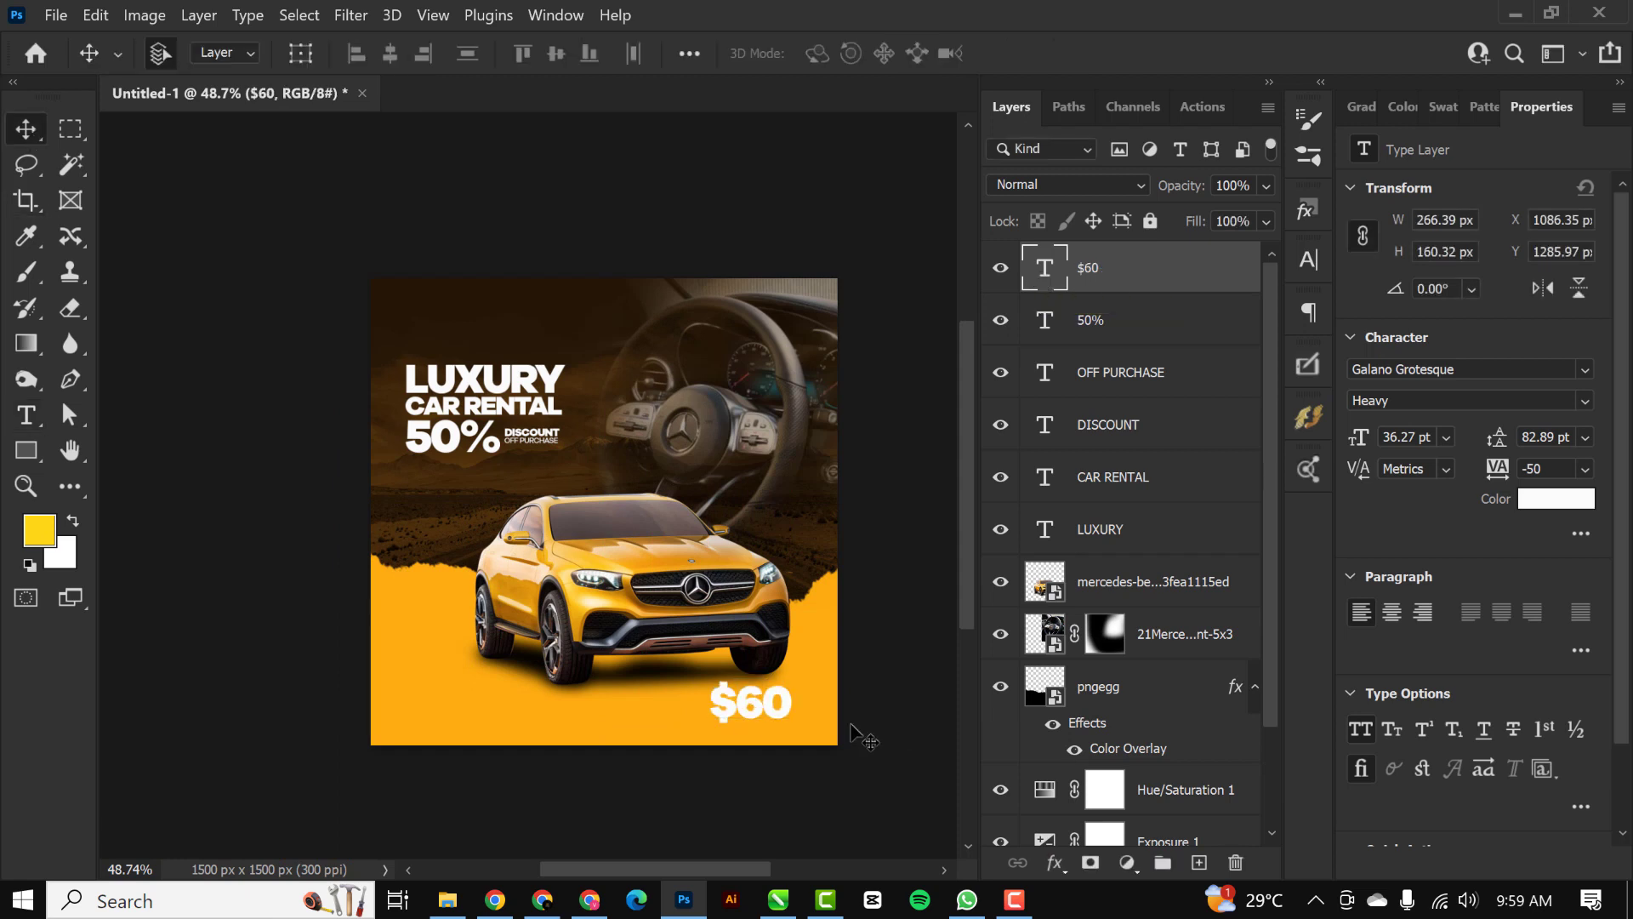
key("ctrl+t")
key("Return")
Step: Enlarge the SUV image from its top-left corner
left_click(1178, 586)
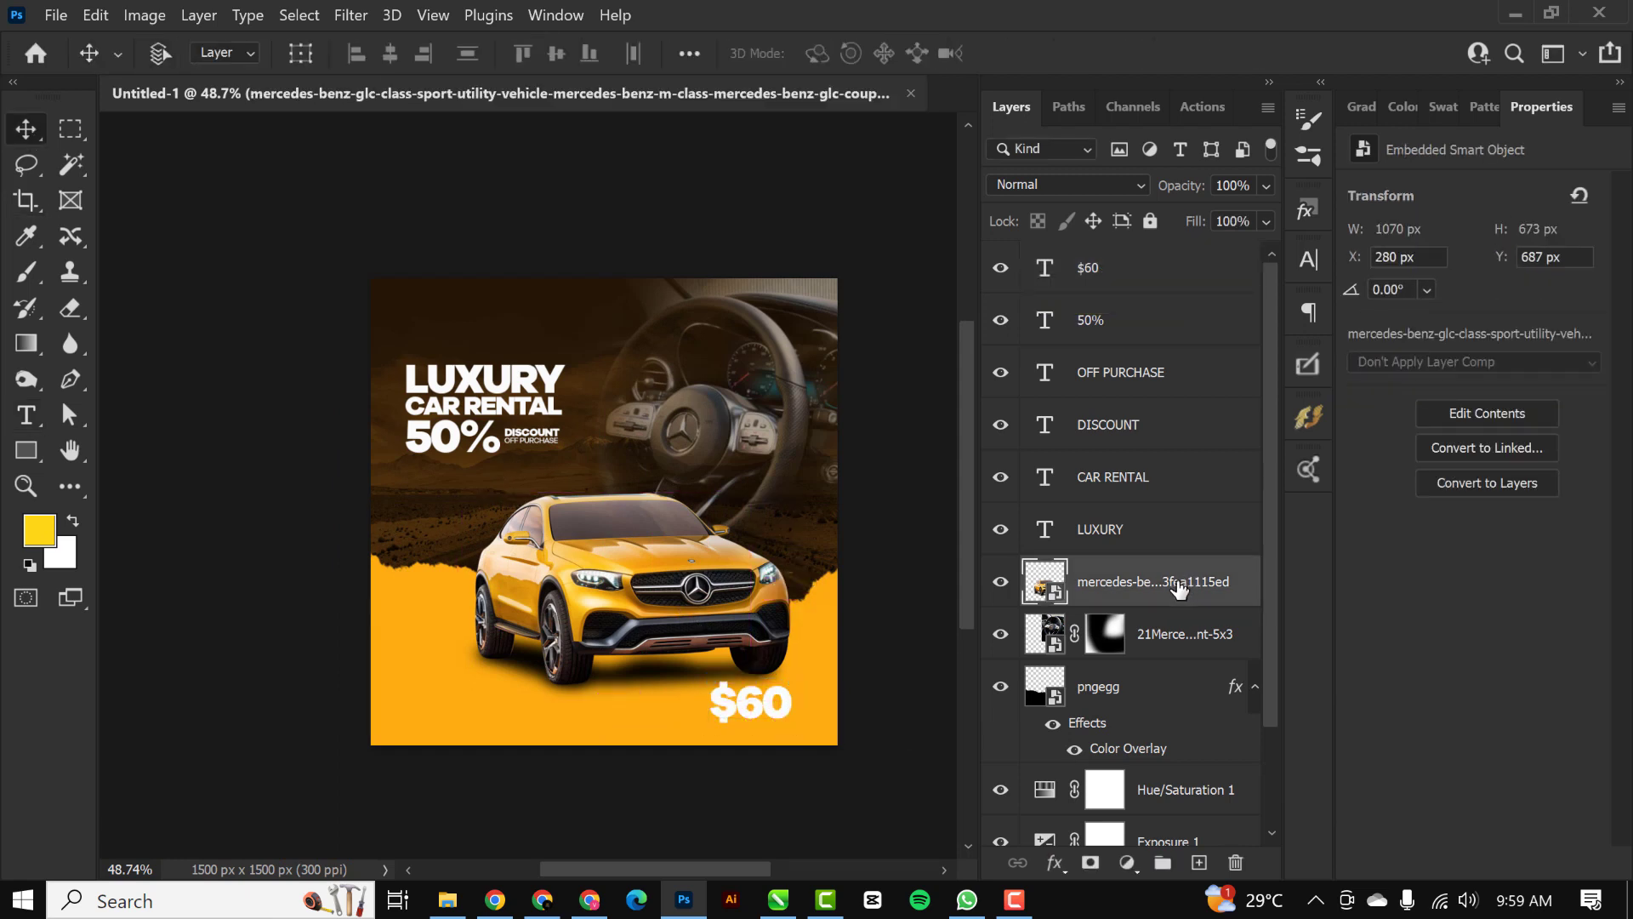
key("ctrl+t")
left_click_drag(453, 468, 415, 445)
key("Return")
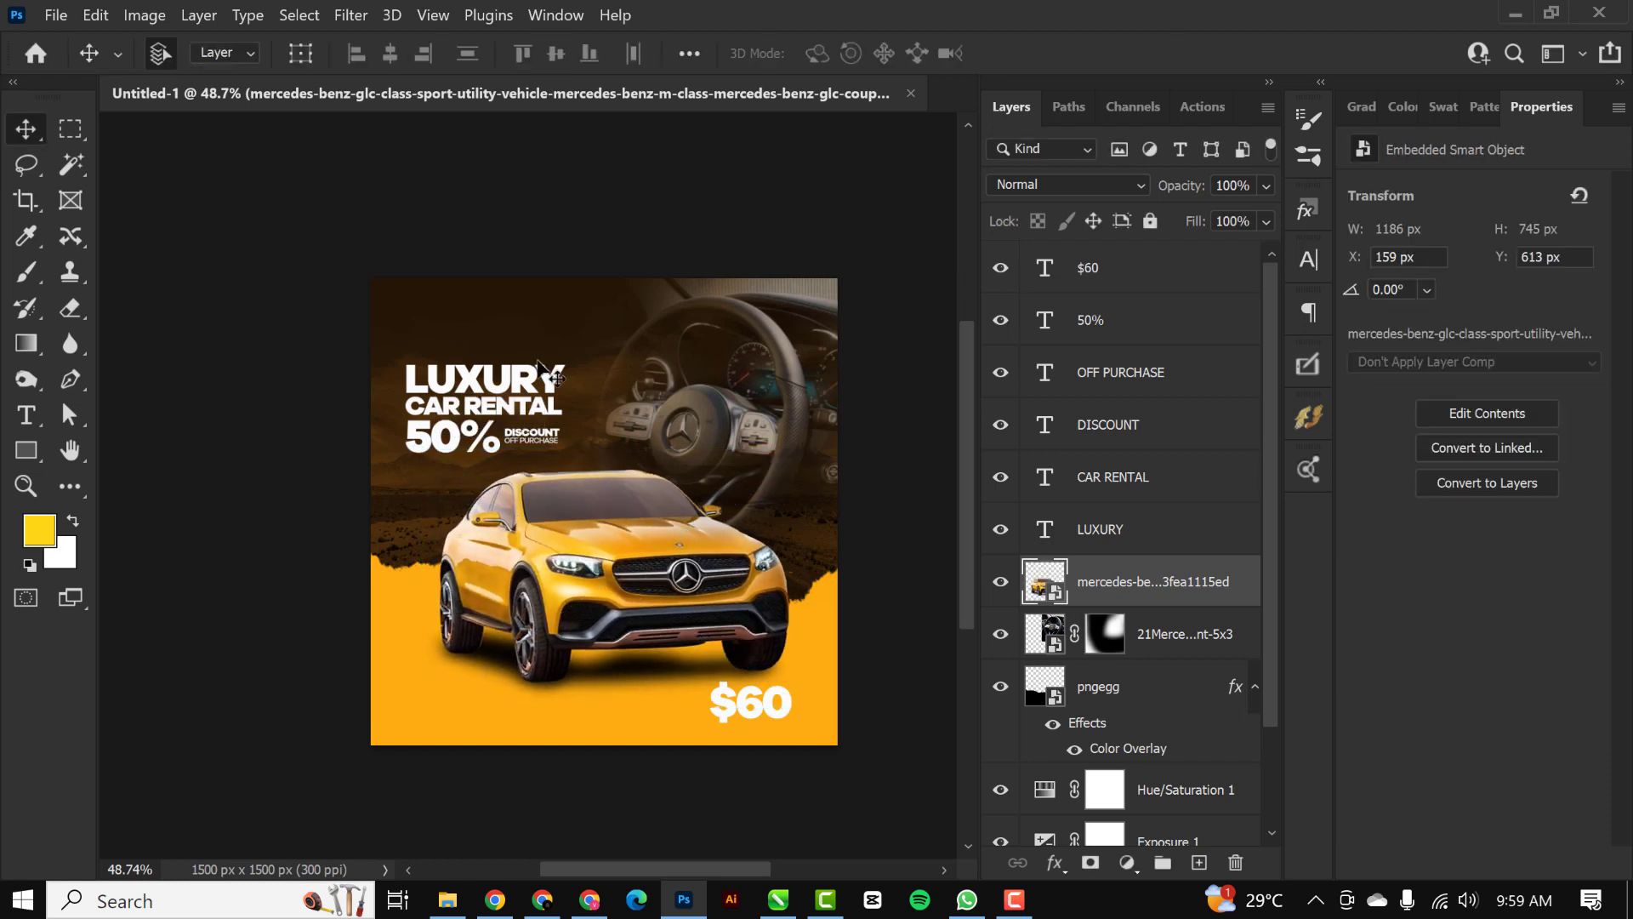
Step: Group the five headline text layers into Group 1 and nudge it up
left_click(1140, 437)
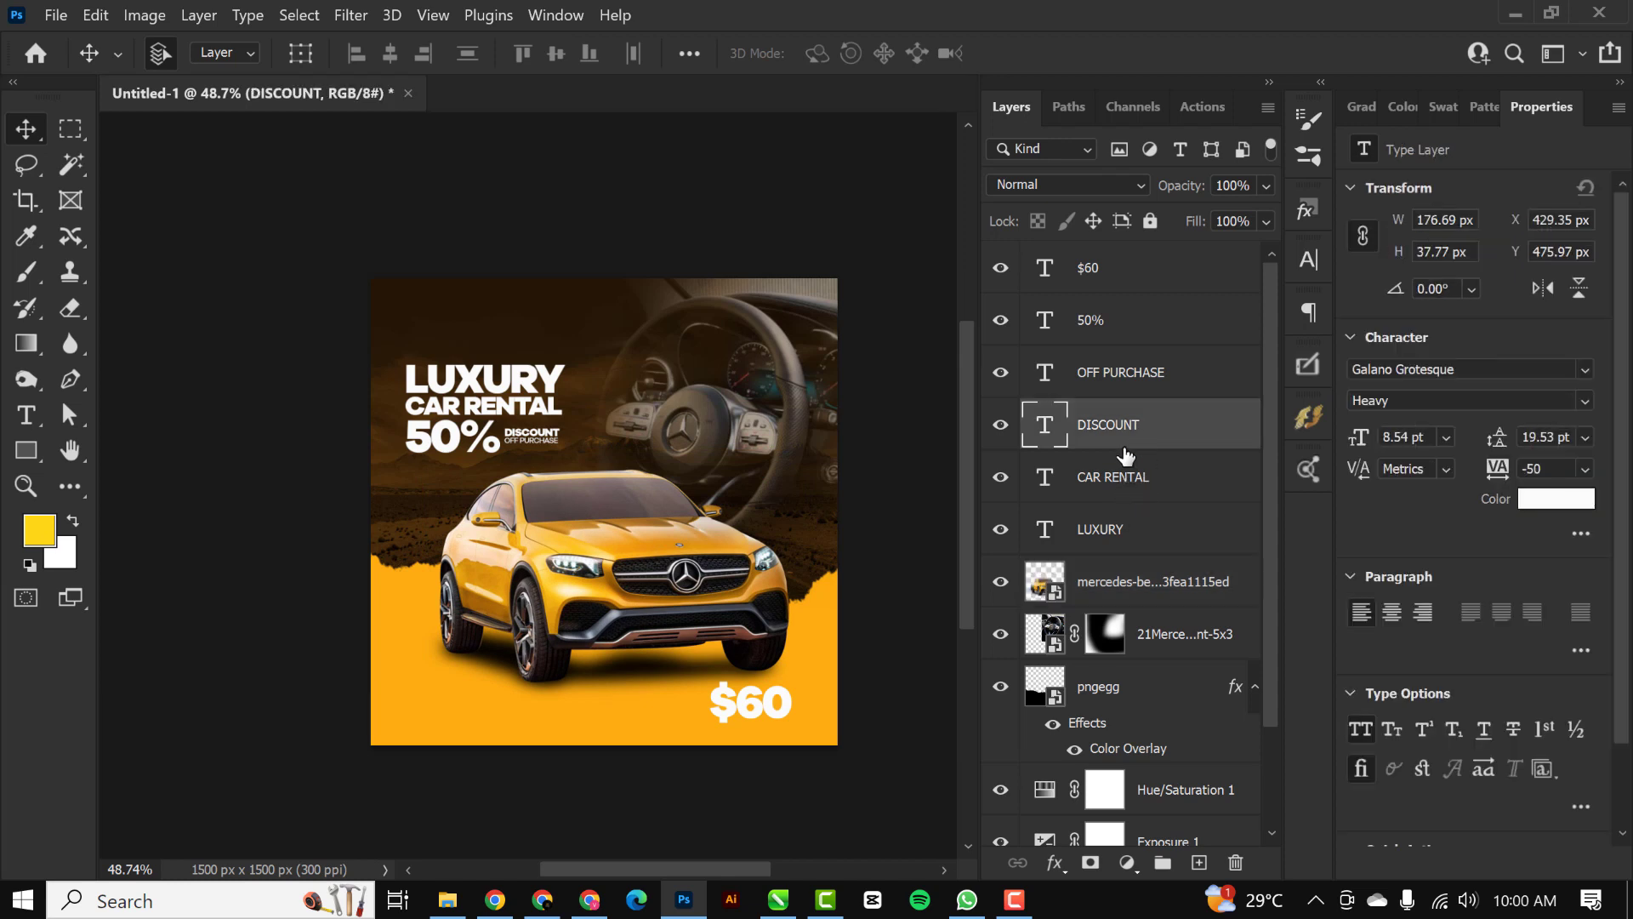
left_click(1119, 320)
left_click(1132, 528, "shift")
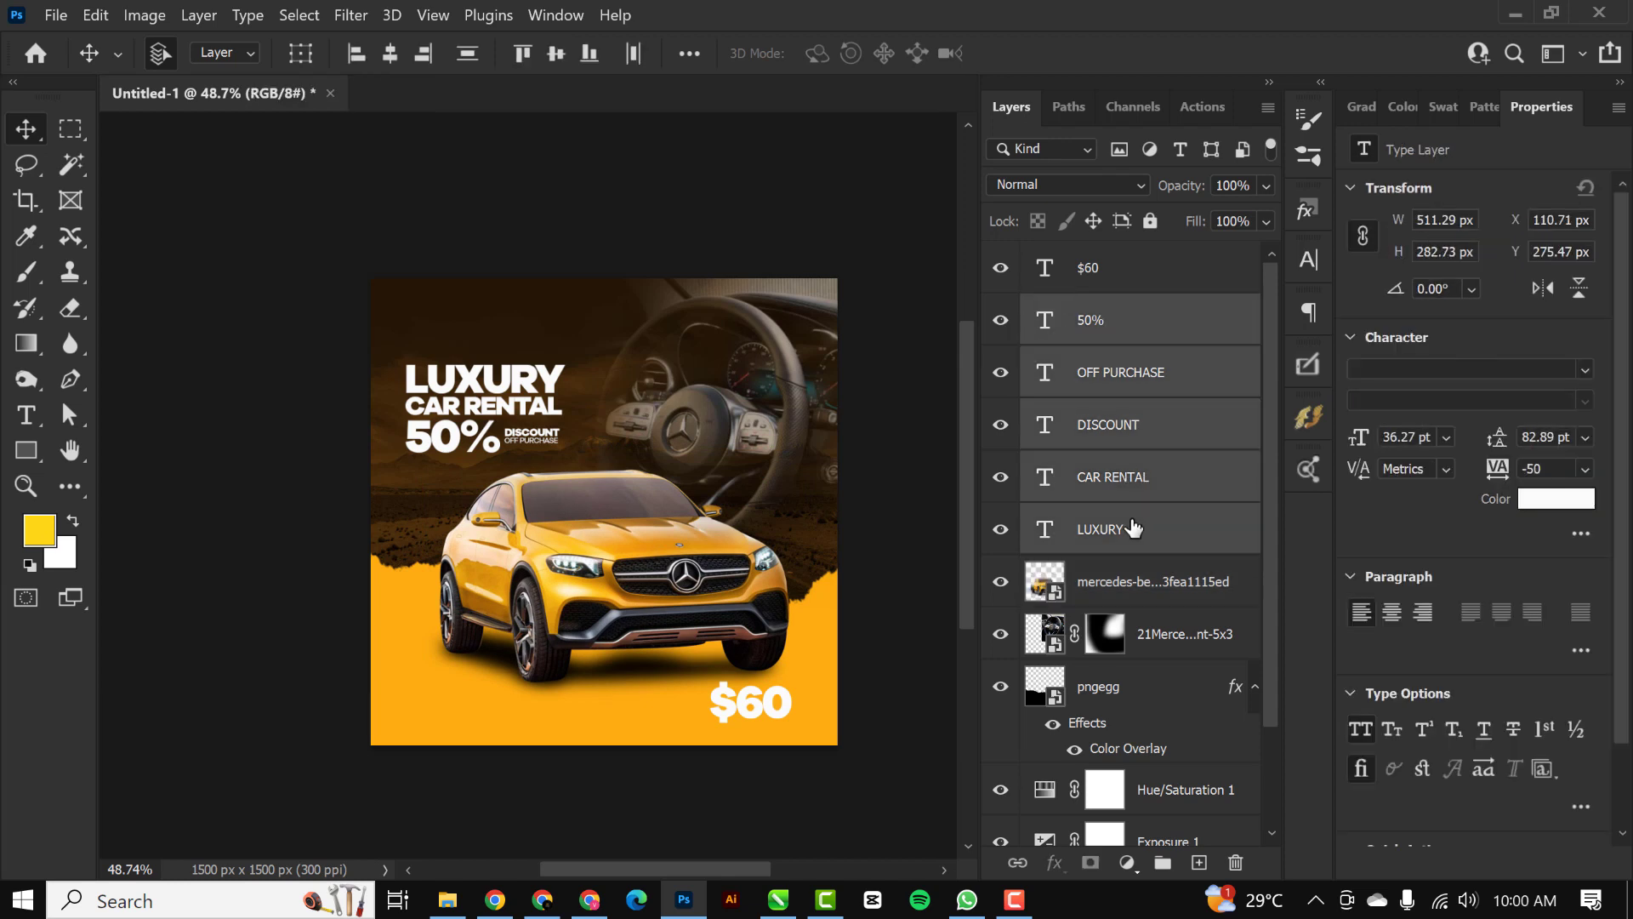
key("ctrl+g")
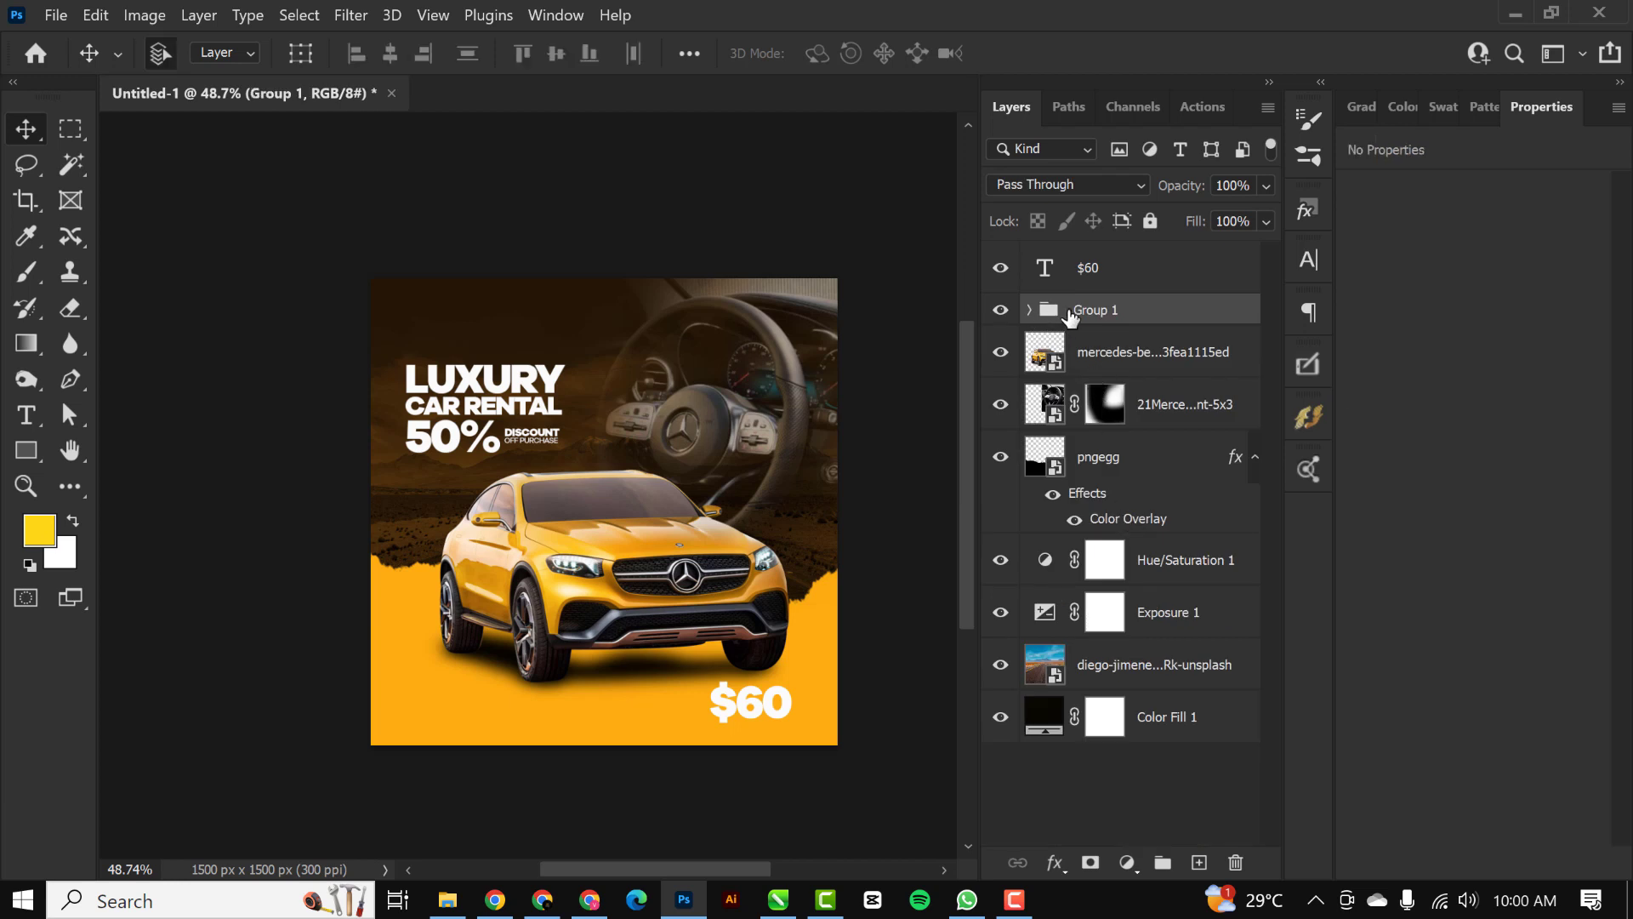
key("shift+Up")
key("shift+Up")
key("shift+Up")
key("shift+Up")
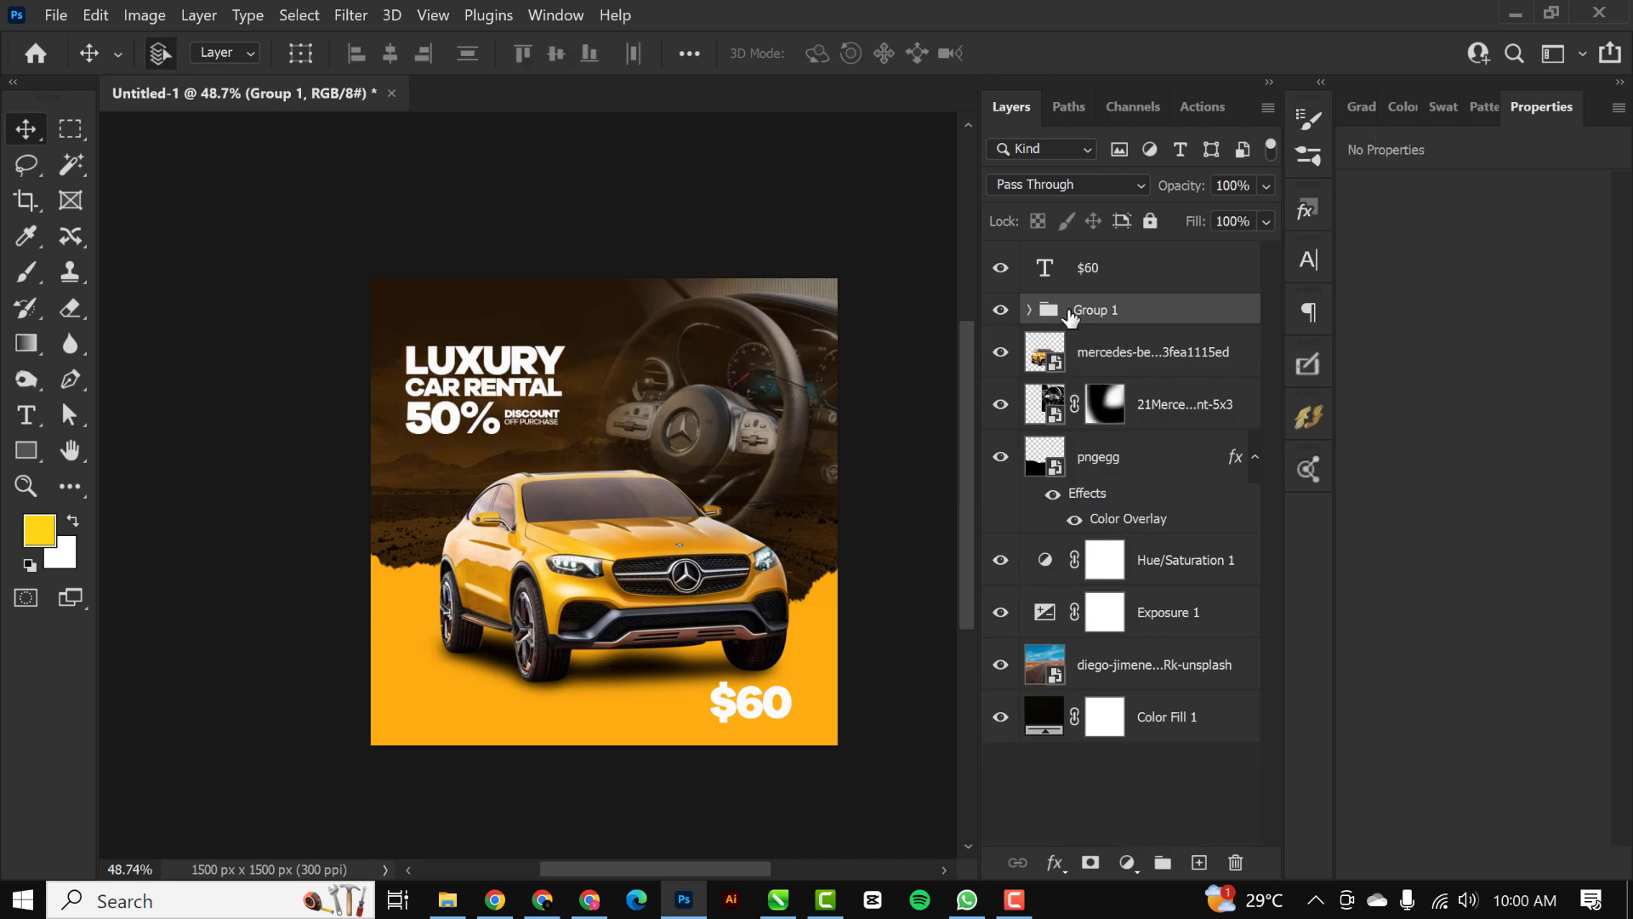
Step: Scale the headline group to about 129% and position it at the top-left
key("ctrl+t")
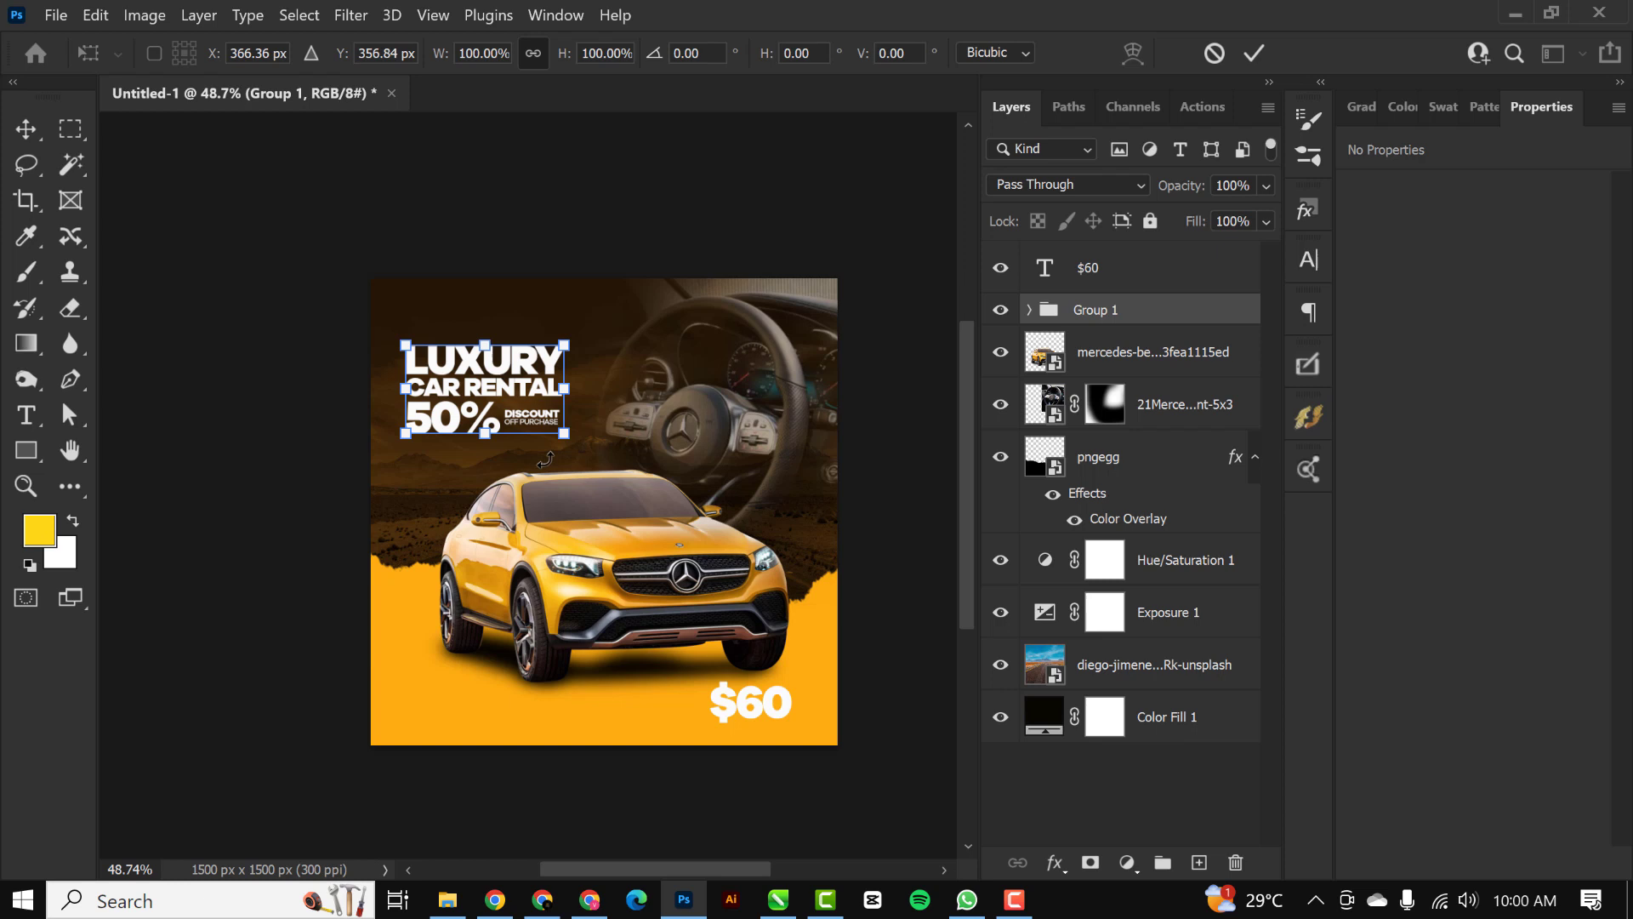
left_click_drag(563, 440, 530, 426)
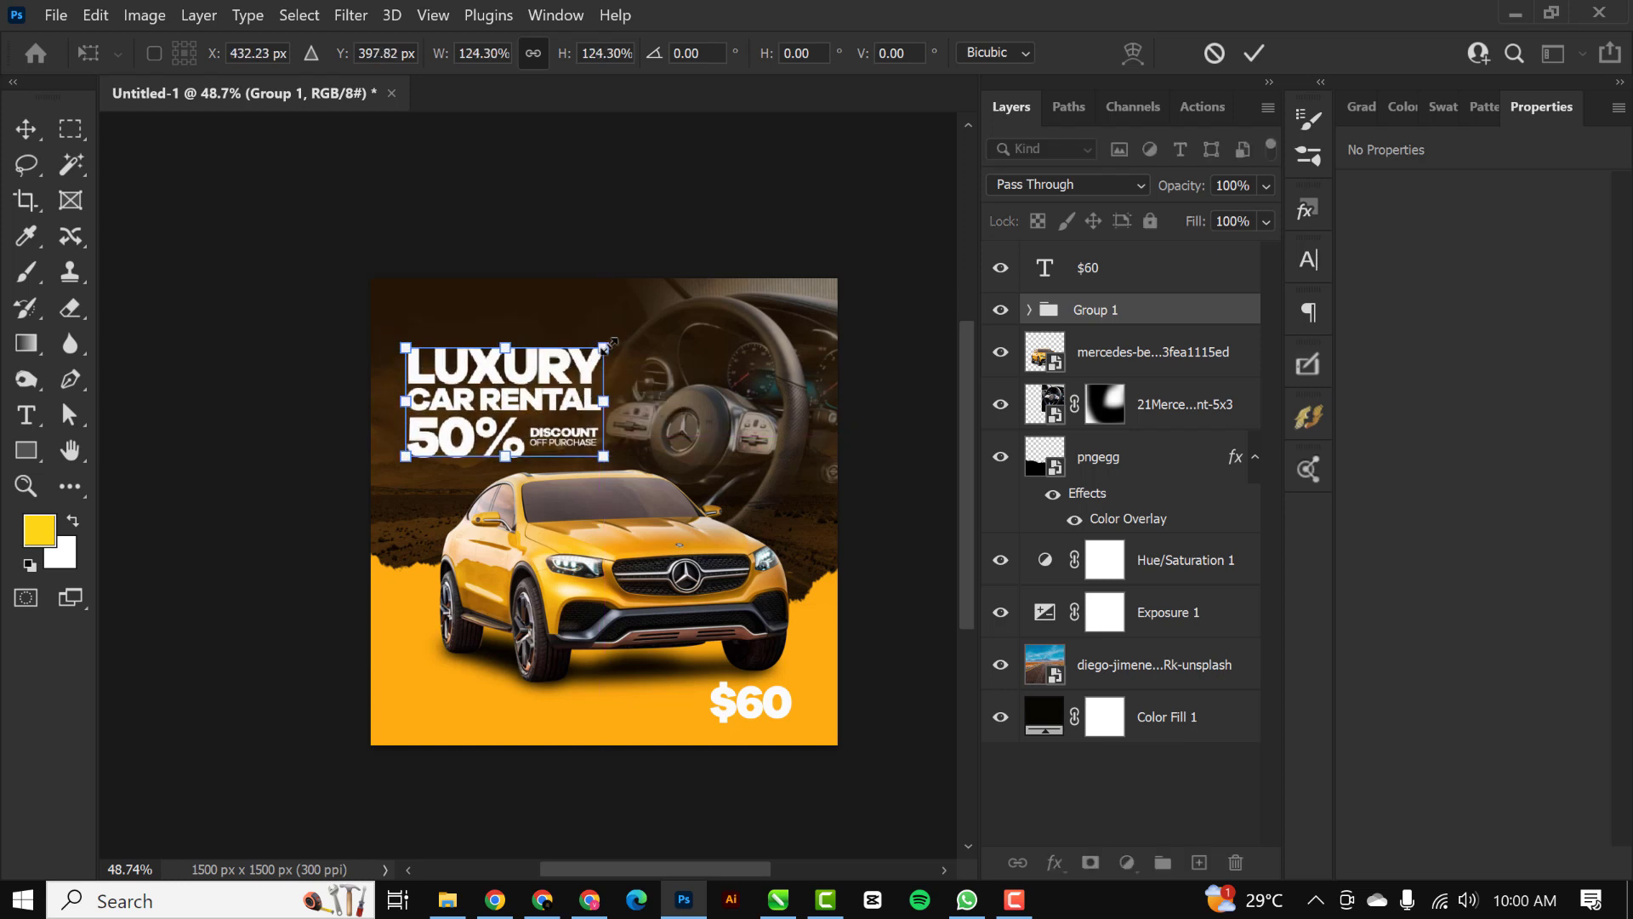
left_click_drag(607, 346, 602, 350)
left_click_drag(556, 403, 585, 453)
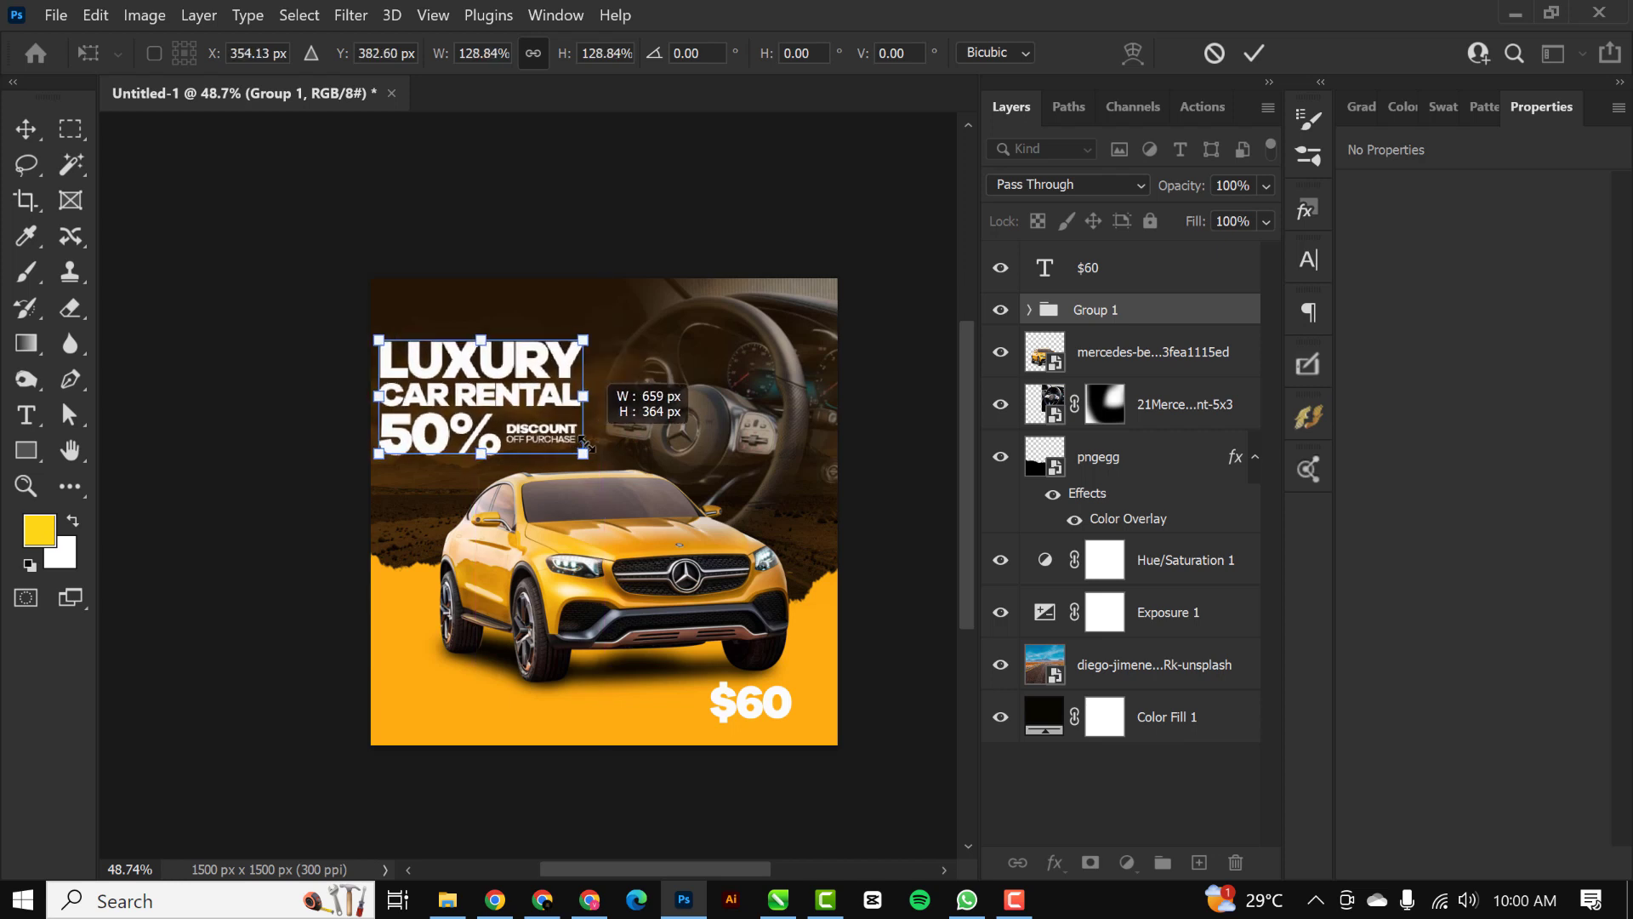
left_click_drag(536, 400, 541, 401)
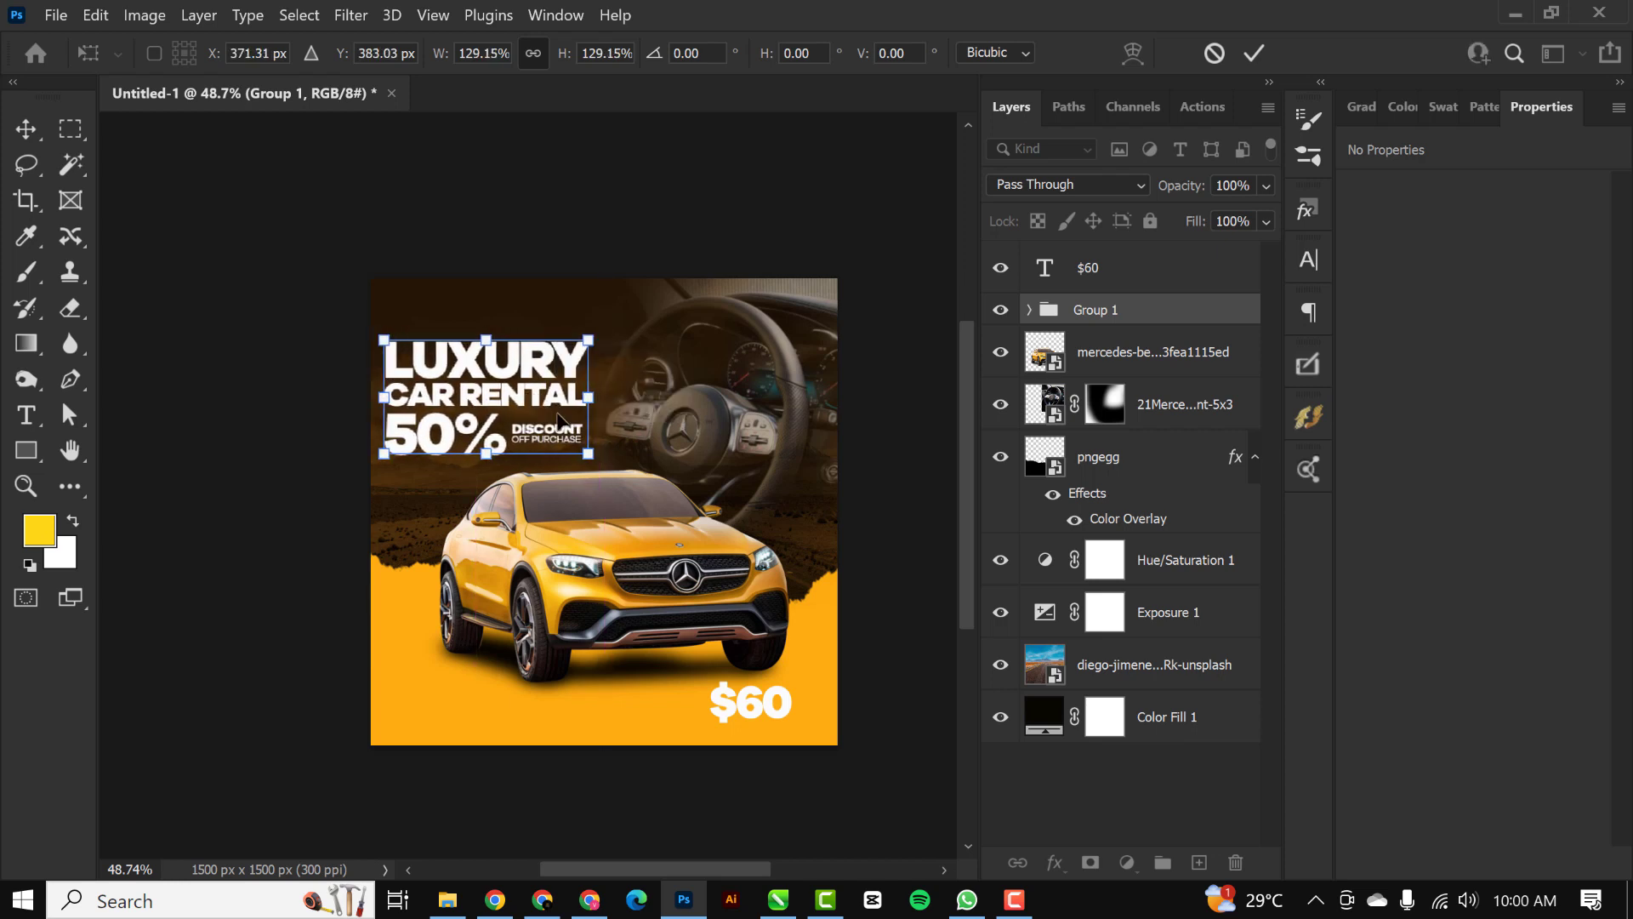
key("Return")
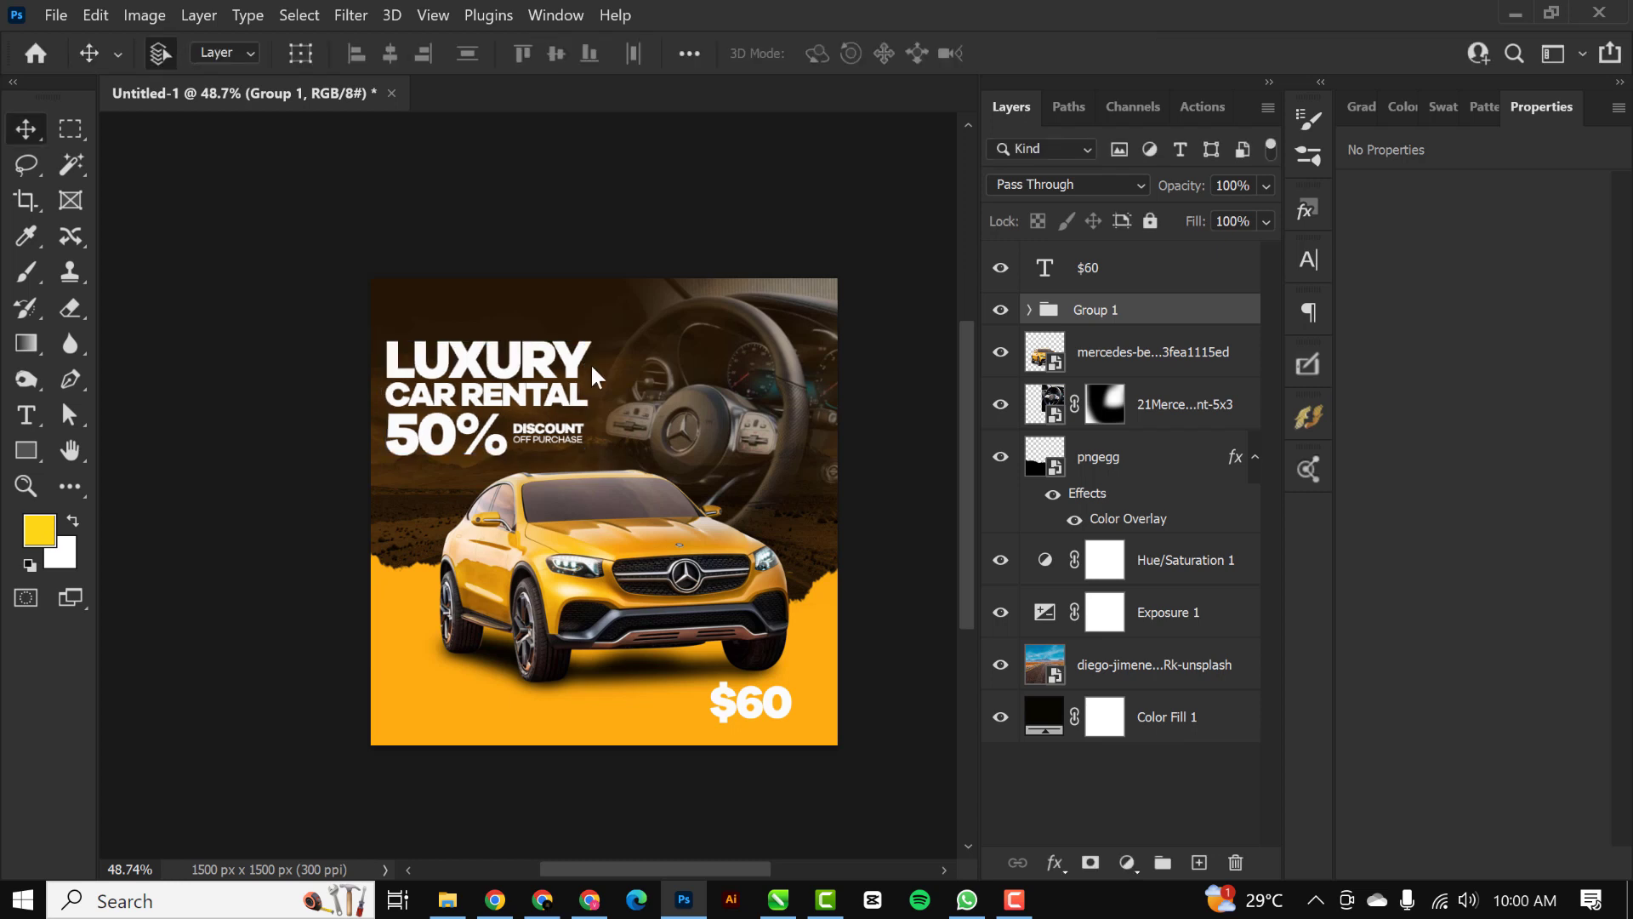
key("Right")
key("Right")
key("Right")
key("Right")
key("Right")
key("Right")
key("Right")
key("Right")
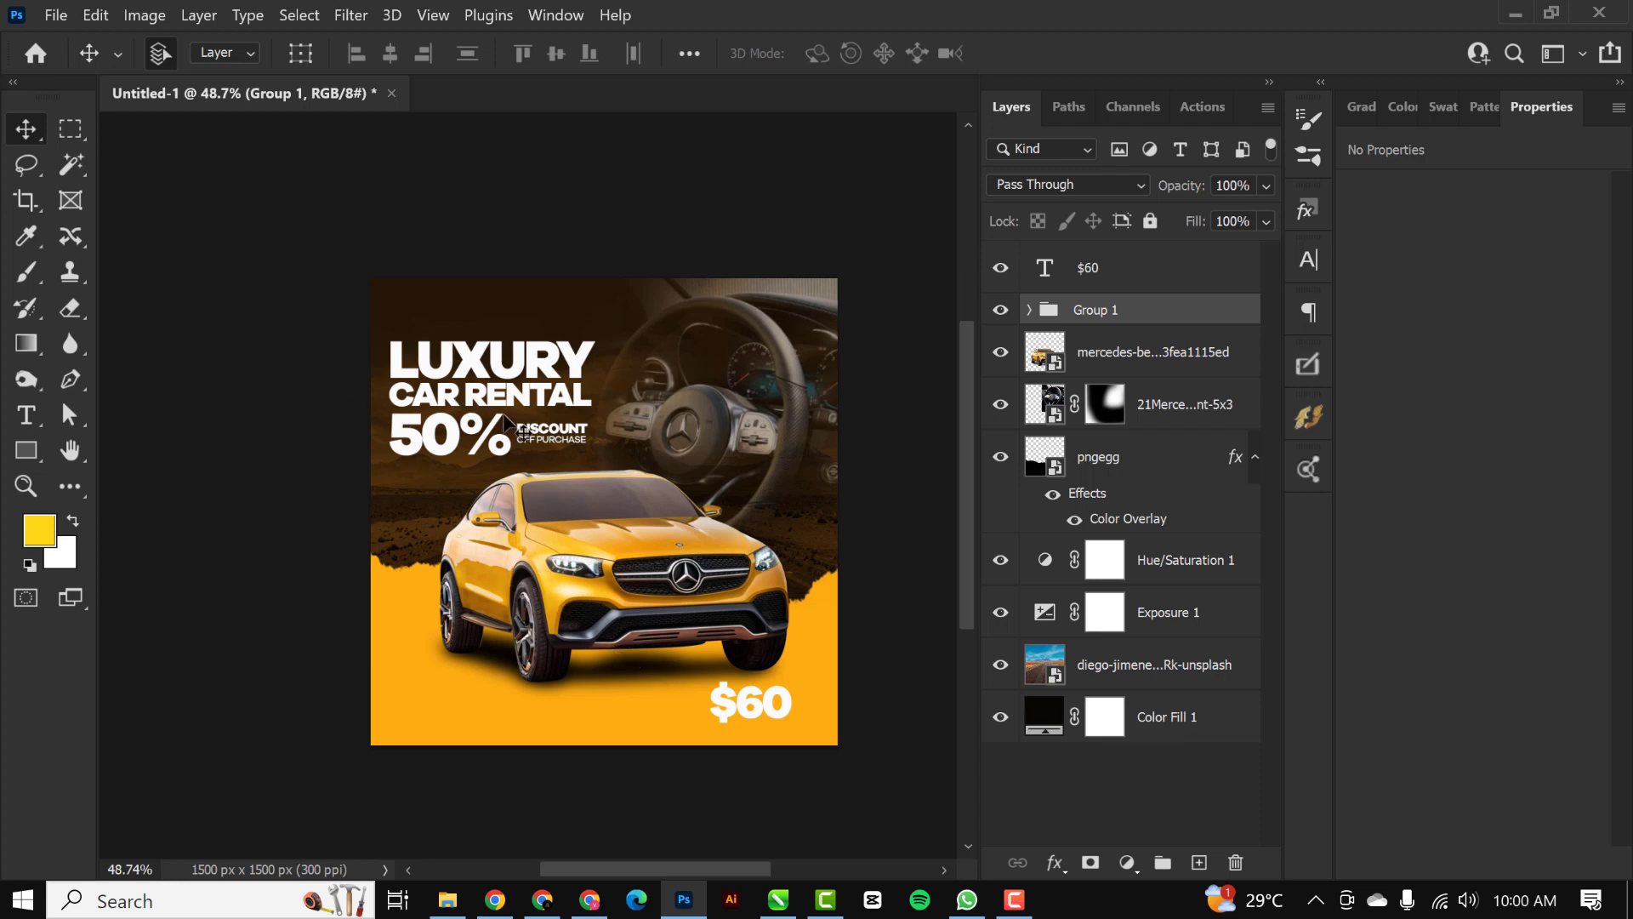
key("shift+Up")
key("shift+Up")
key("shift+Up")
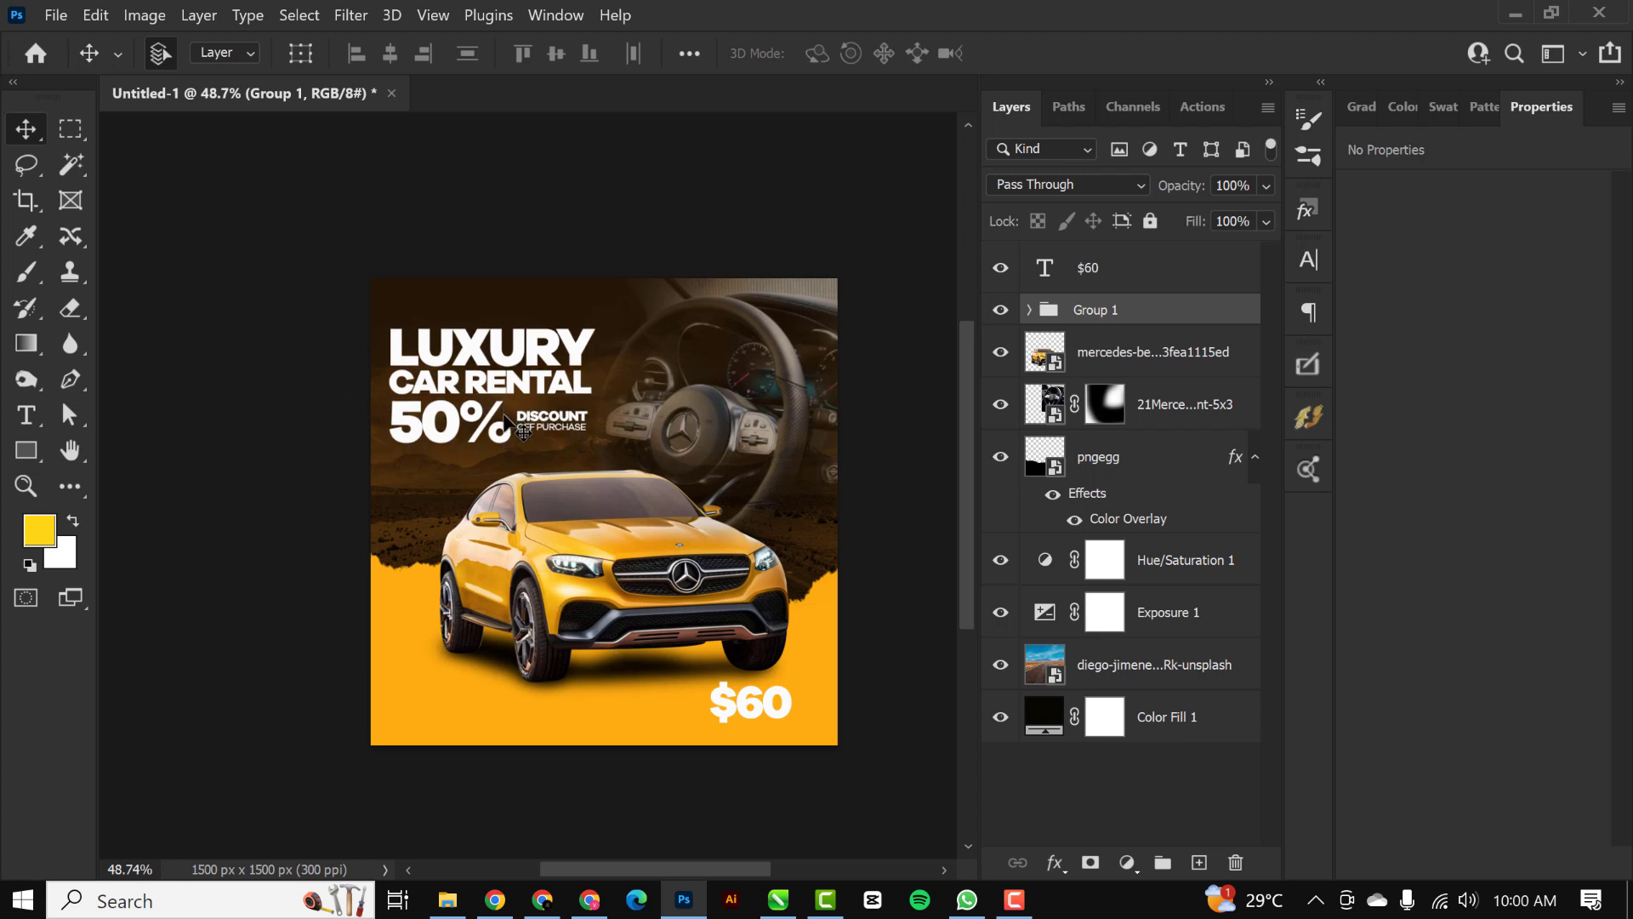
Step: Place the halftone-circle image from the RESOURCE folder, scaled to 34.81%, over the top-left headline
left_click(447, 900)
left_click(442, 208)
left_click_drag(442, 208, 534, 437)
left_click_drag(602, 518, 536, 423)
left_click_drag(753, 591, 673, 521)
left_click_drag(618, 459, 580, 432)
key("Return")
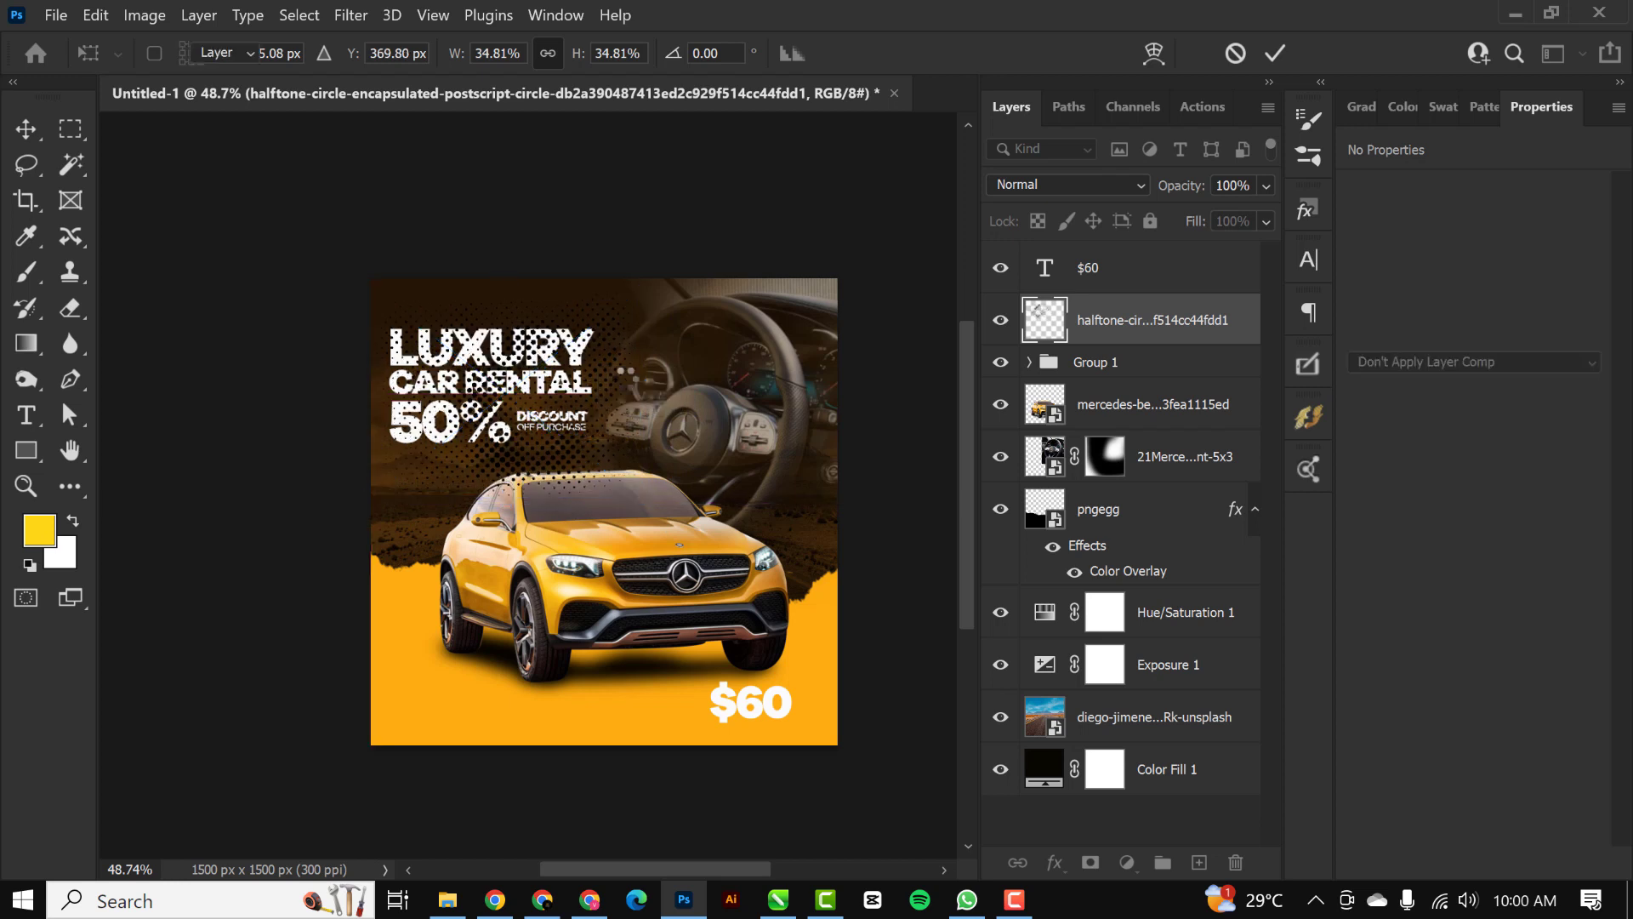
Step: Give the halftone layer an orange Color Overlay at 32% opacity
right_click(1250, 315)
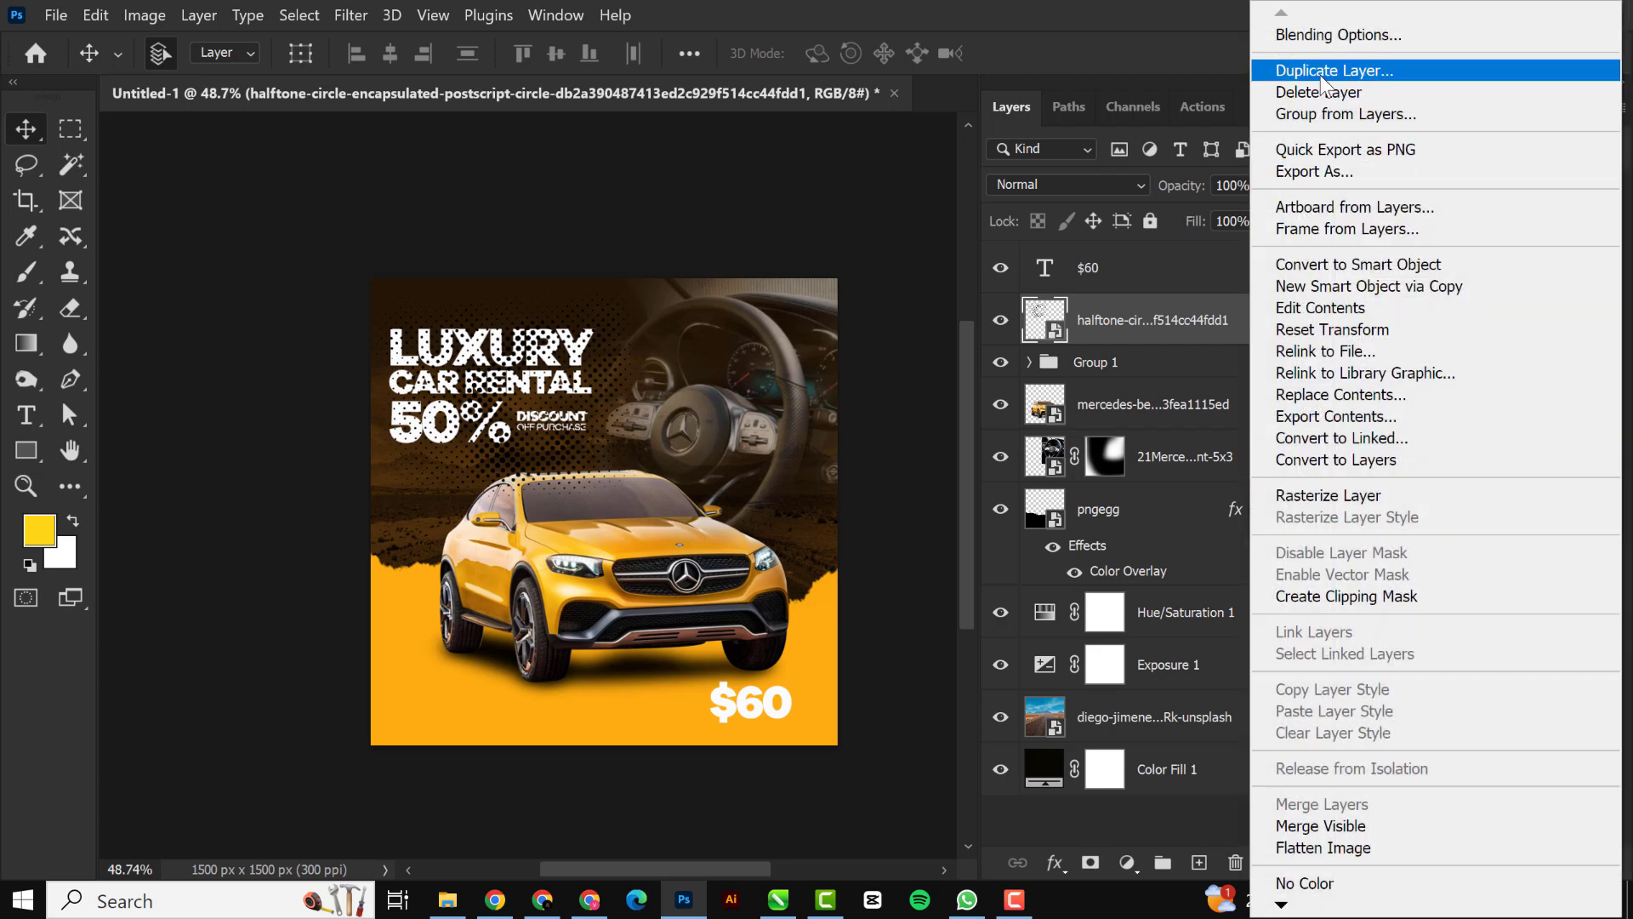
left_click(1326, 38)
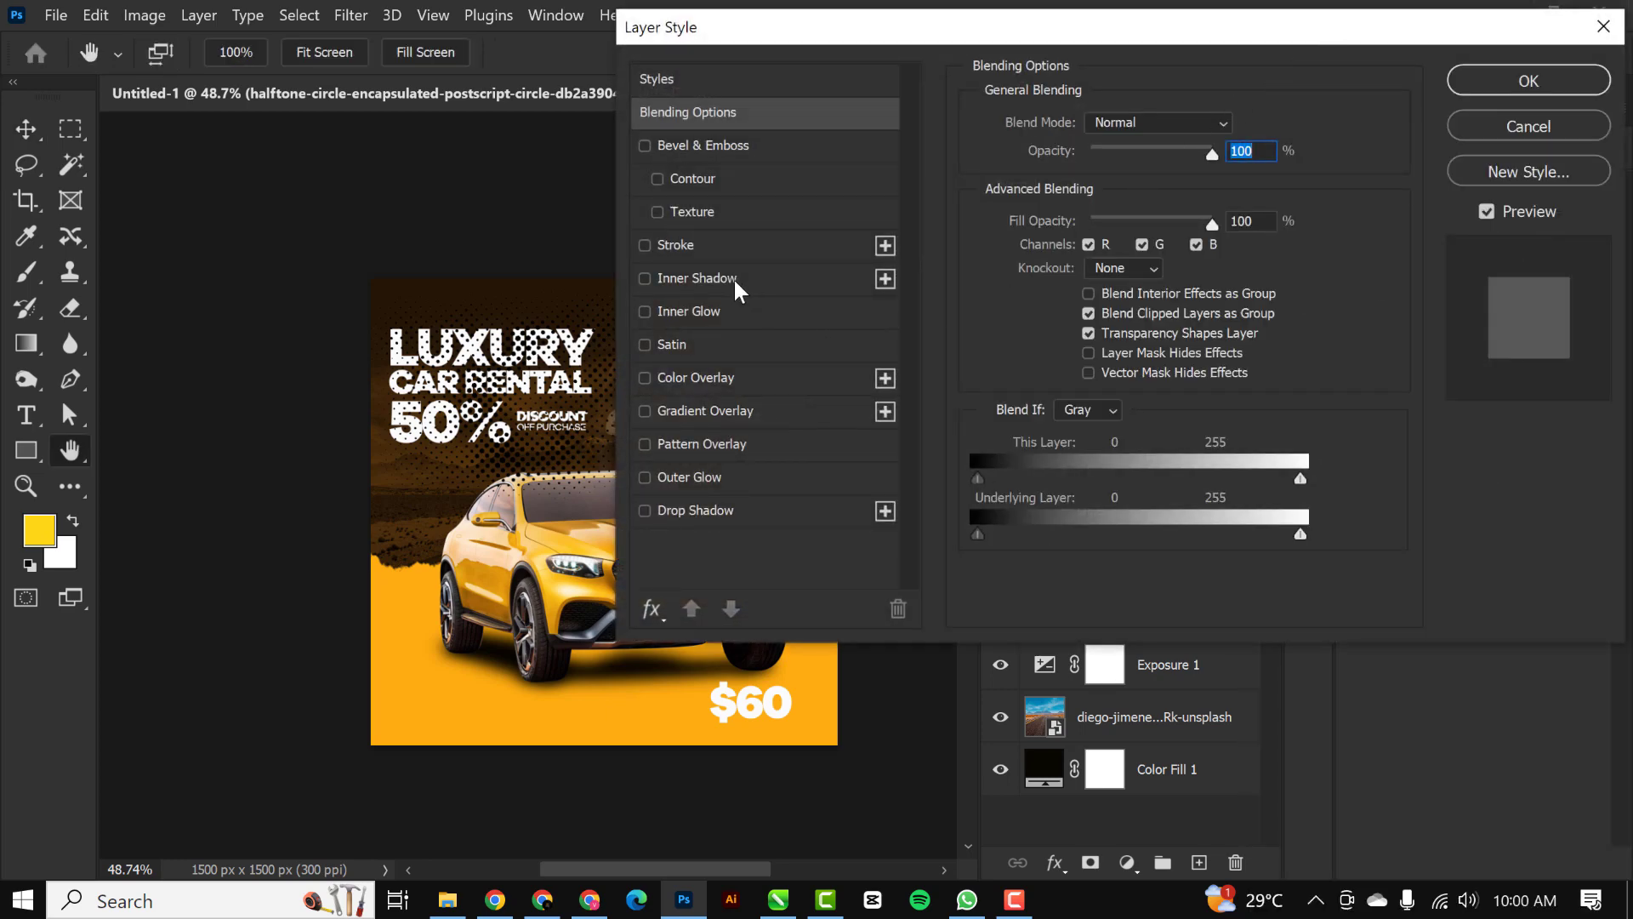
left_click(666, 374)
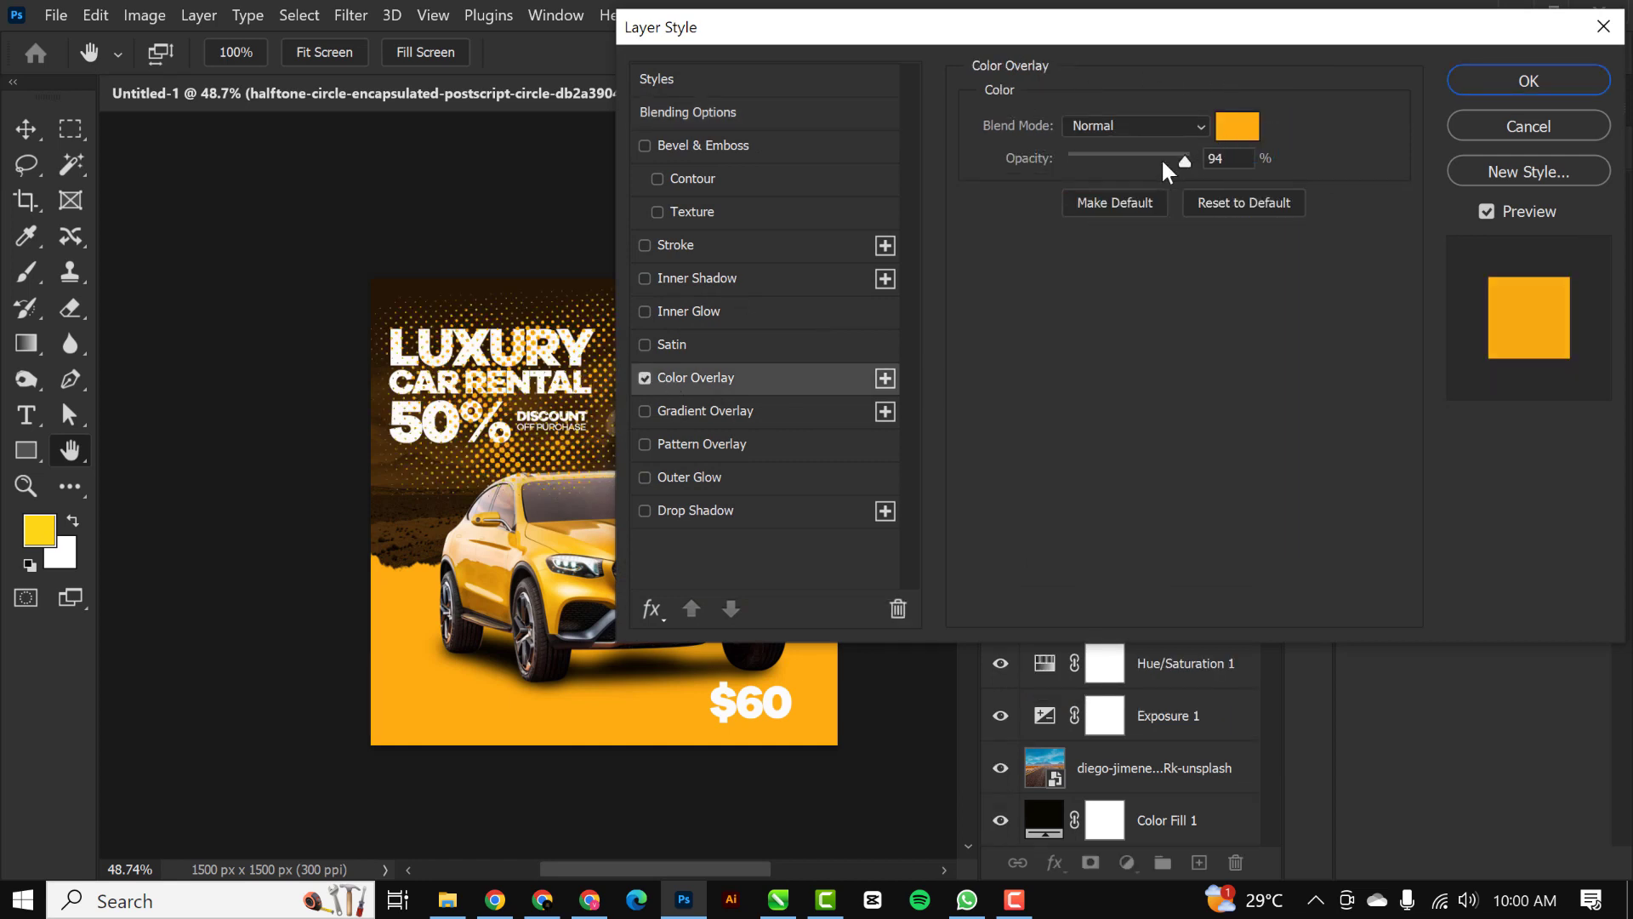
left_click_drag(1163, 162, 1107, 169)
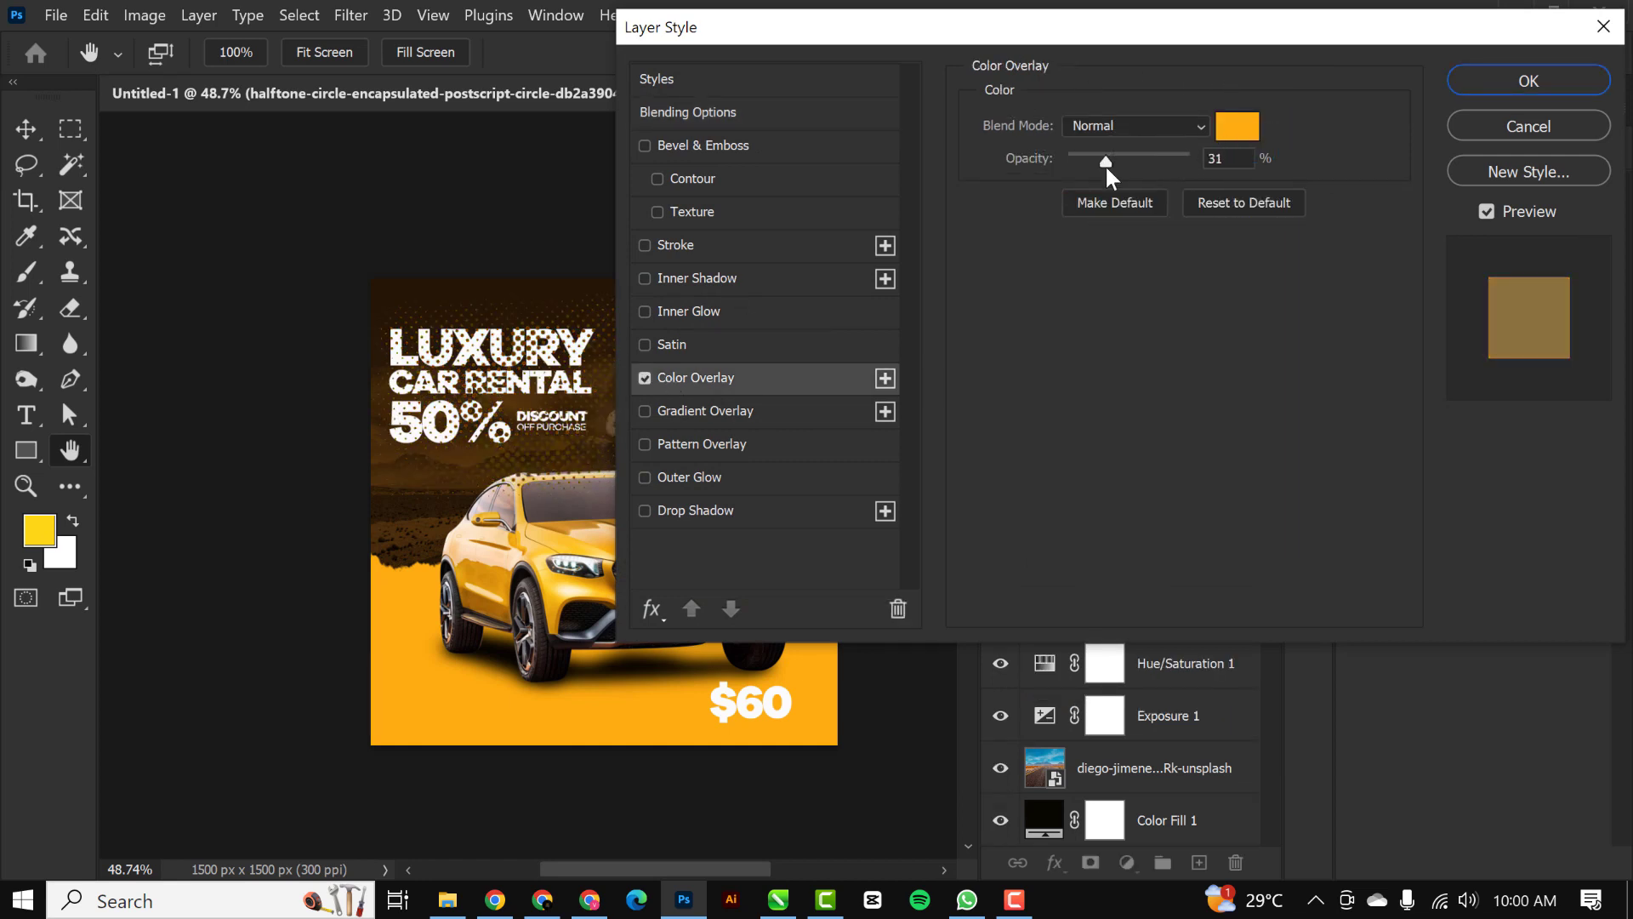
left_click(1529, 80)
Step: Move the halftone pattern into the top-left corner
key("ctrl+t")
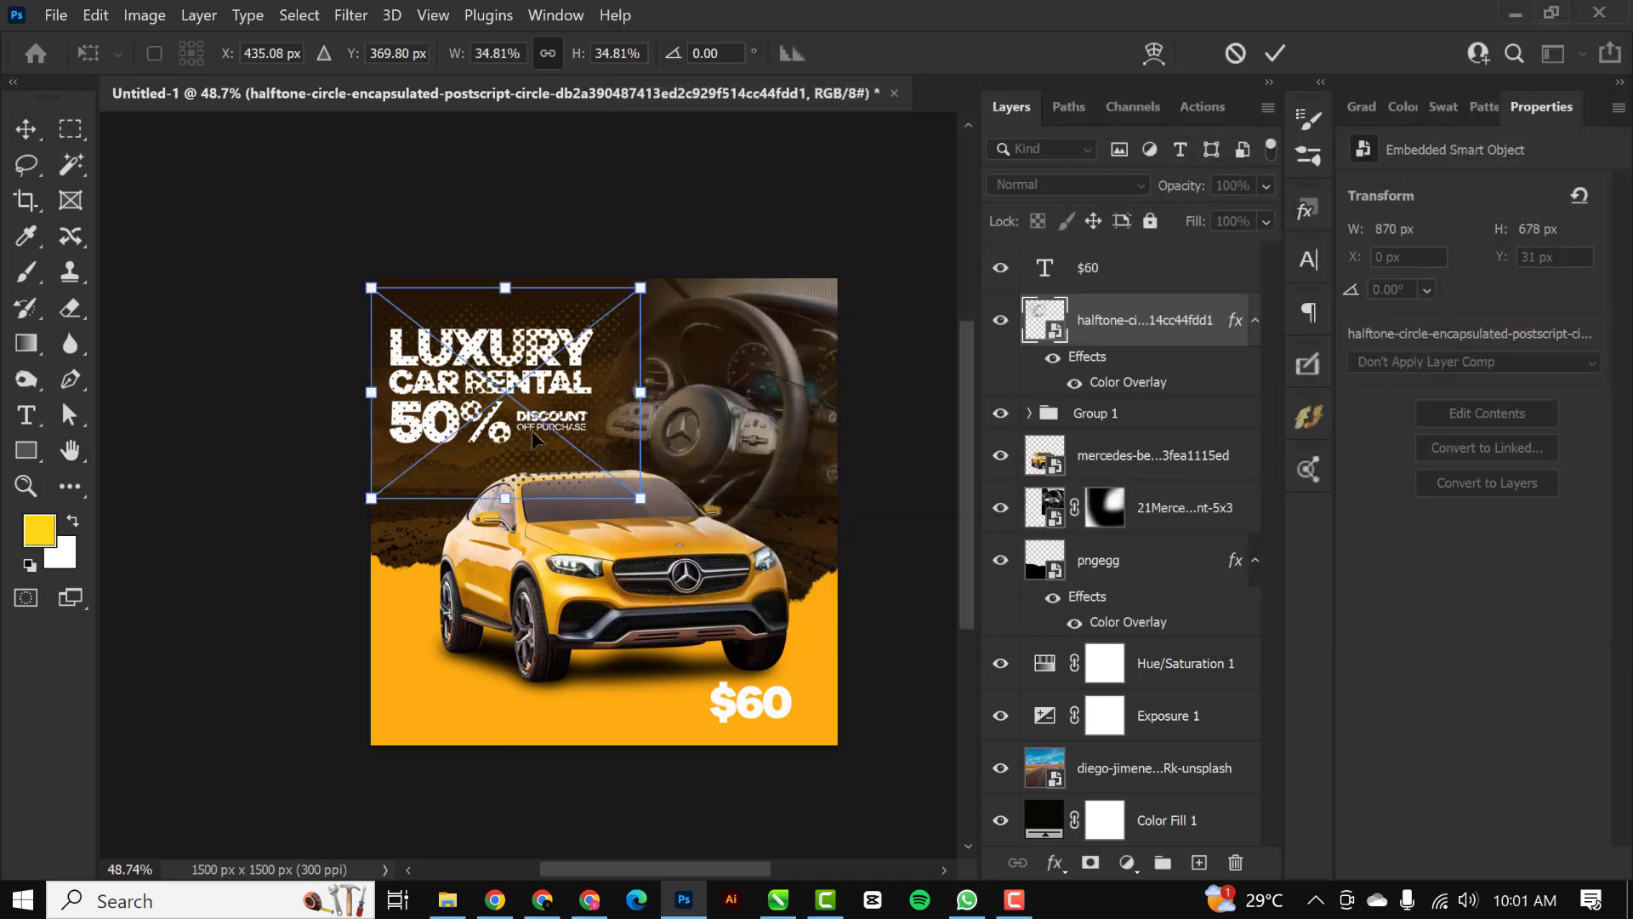
left_click_drag(533, 430, 540, 417)
key("Return")
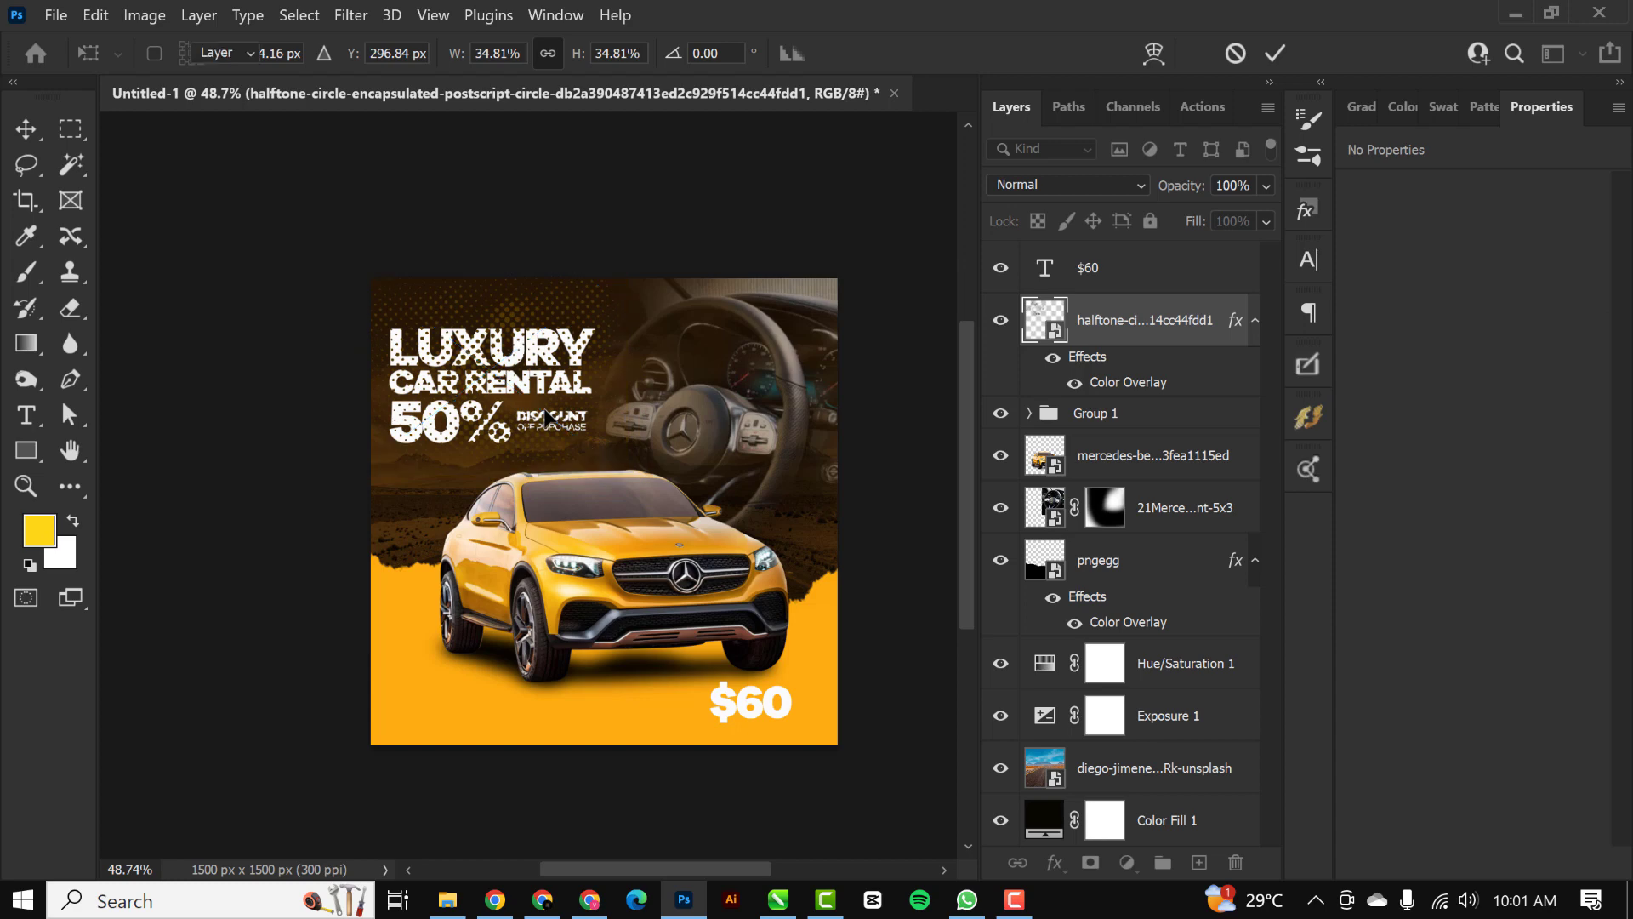
Step: Move the halftone layer beneath the mercedes car layer in the stack
left_click_drag(1171, 324, 1123, 481)
scroll(426, 368, "up", 3)
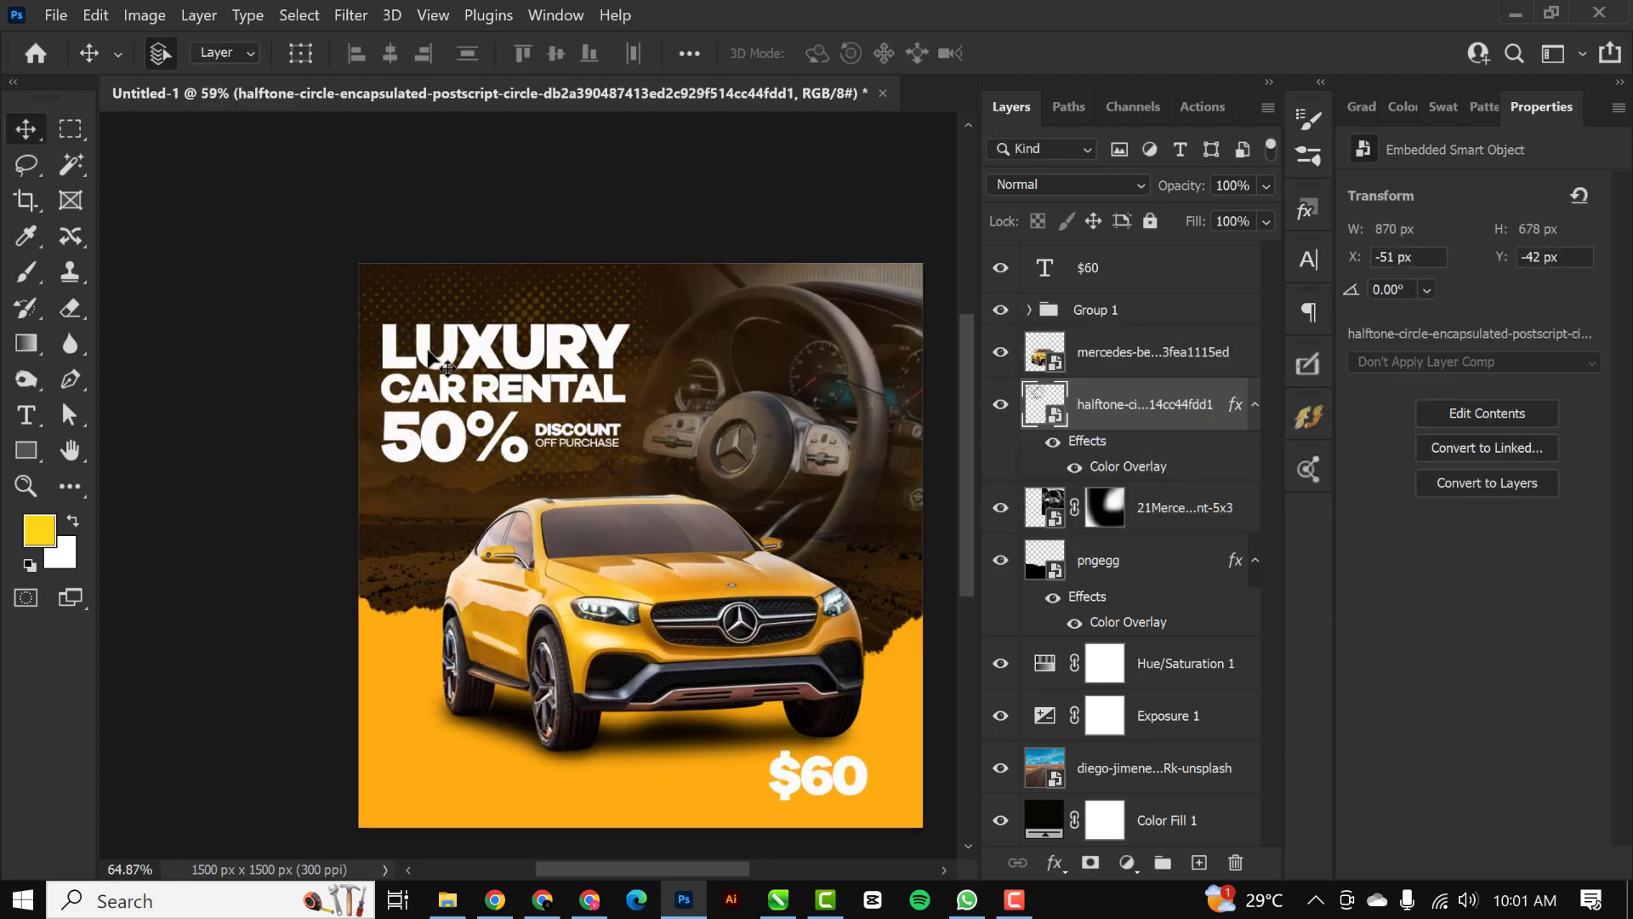
scroll(501, 367, "down", 5)
scroll(501, 362, "up", 2)
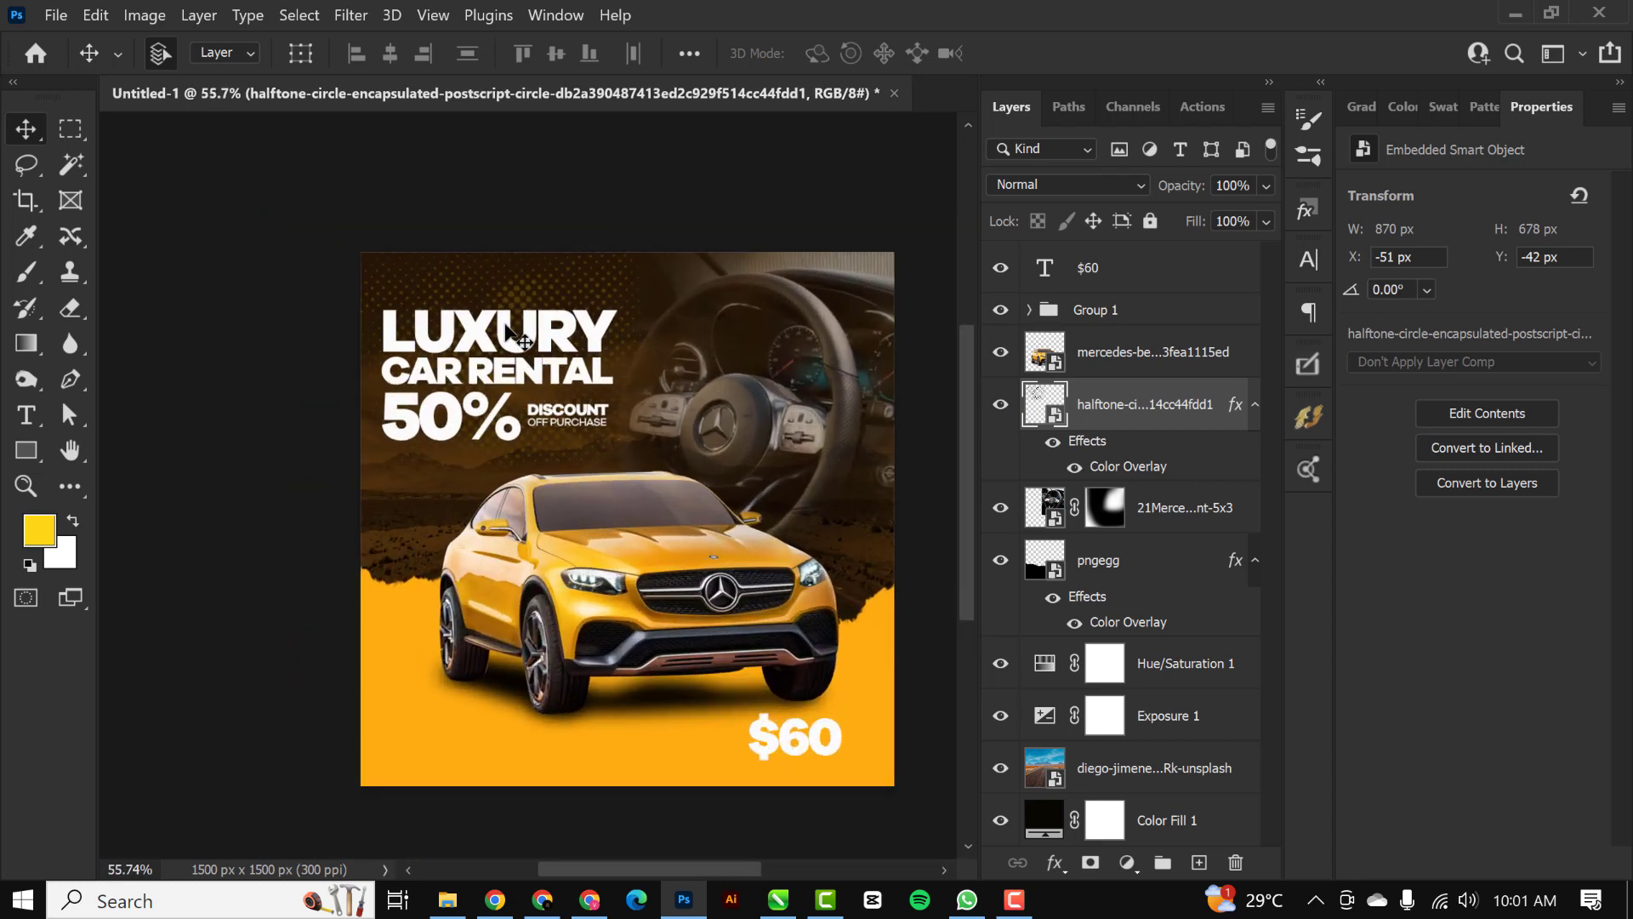
scroll(578, 413, "down", 1)
scroll(559, 438, "up", 1)
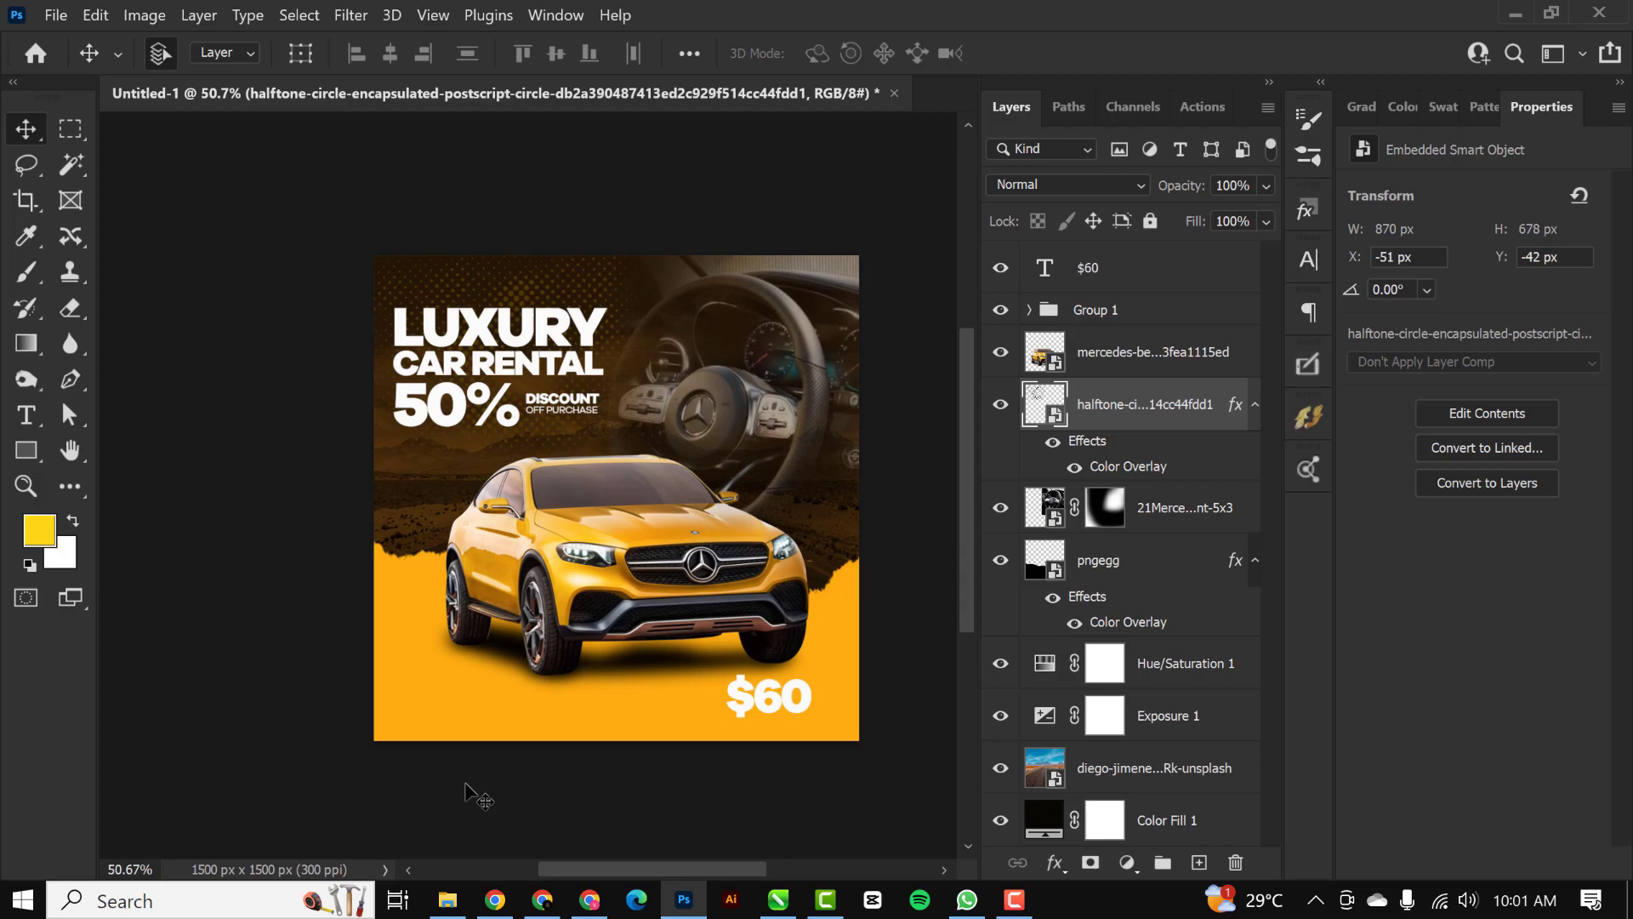
Step: Place the BOOK NOW button image on top, shrunk into the bottom-left corner
left_click(449, 898)
left_click(828, 227)
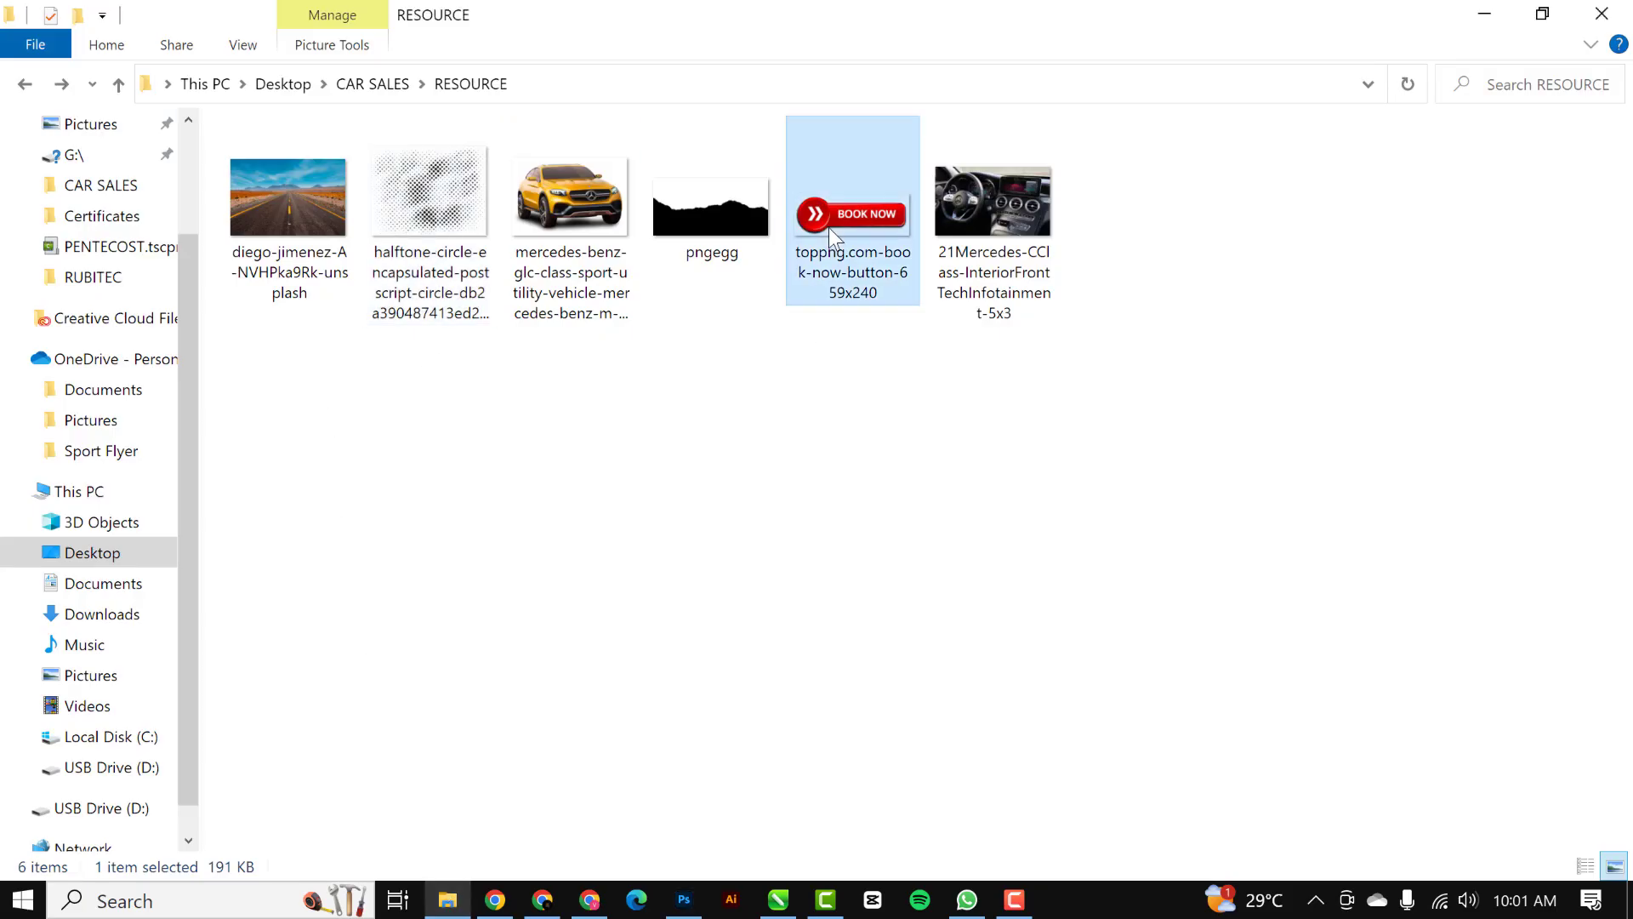
left_click_drag(852, 215, 448, 676)
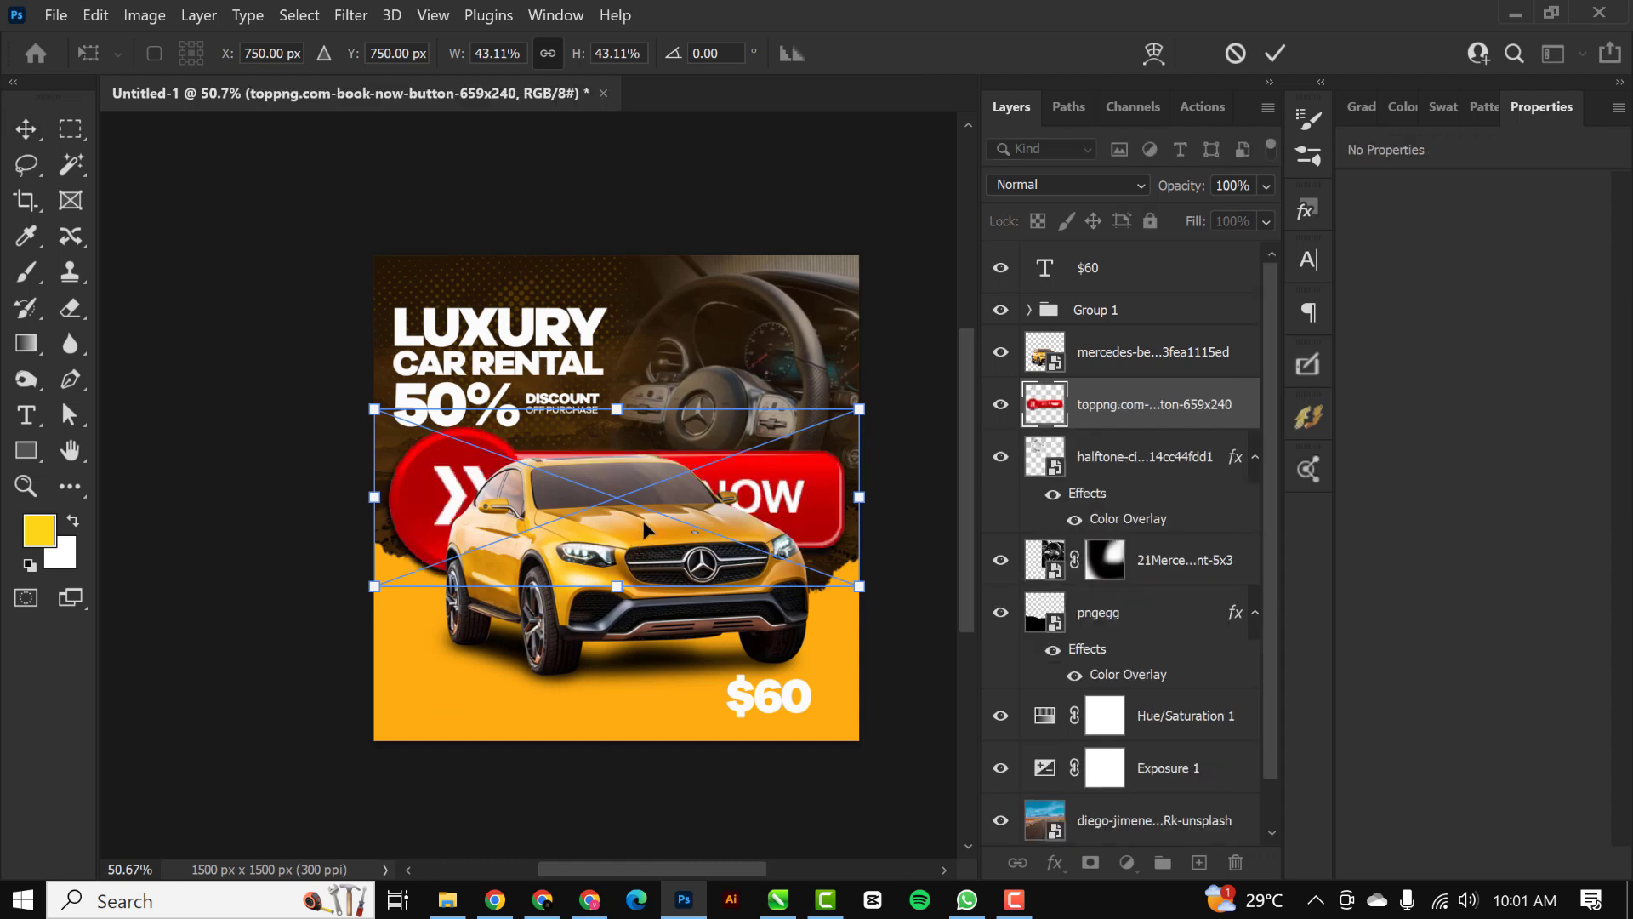
key("Return")
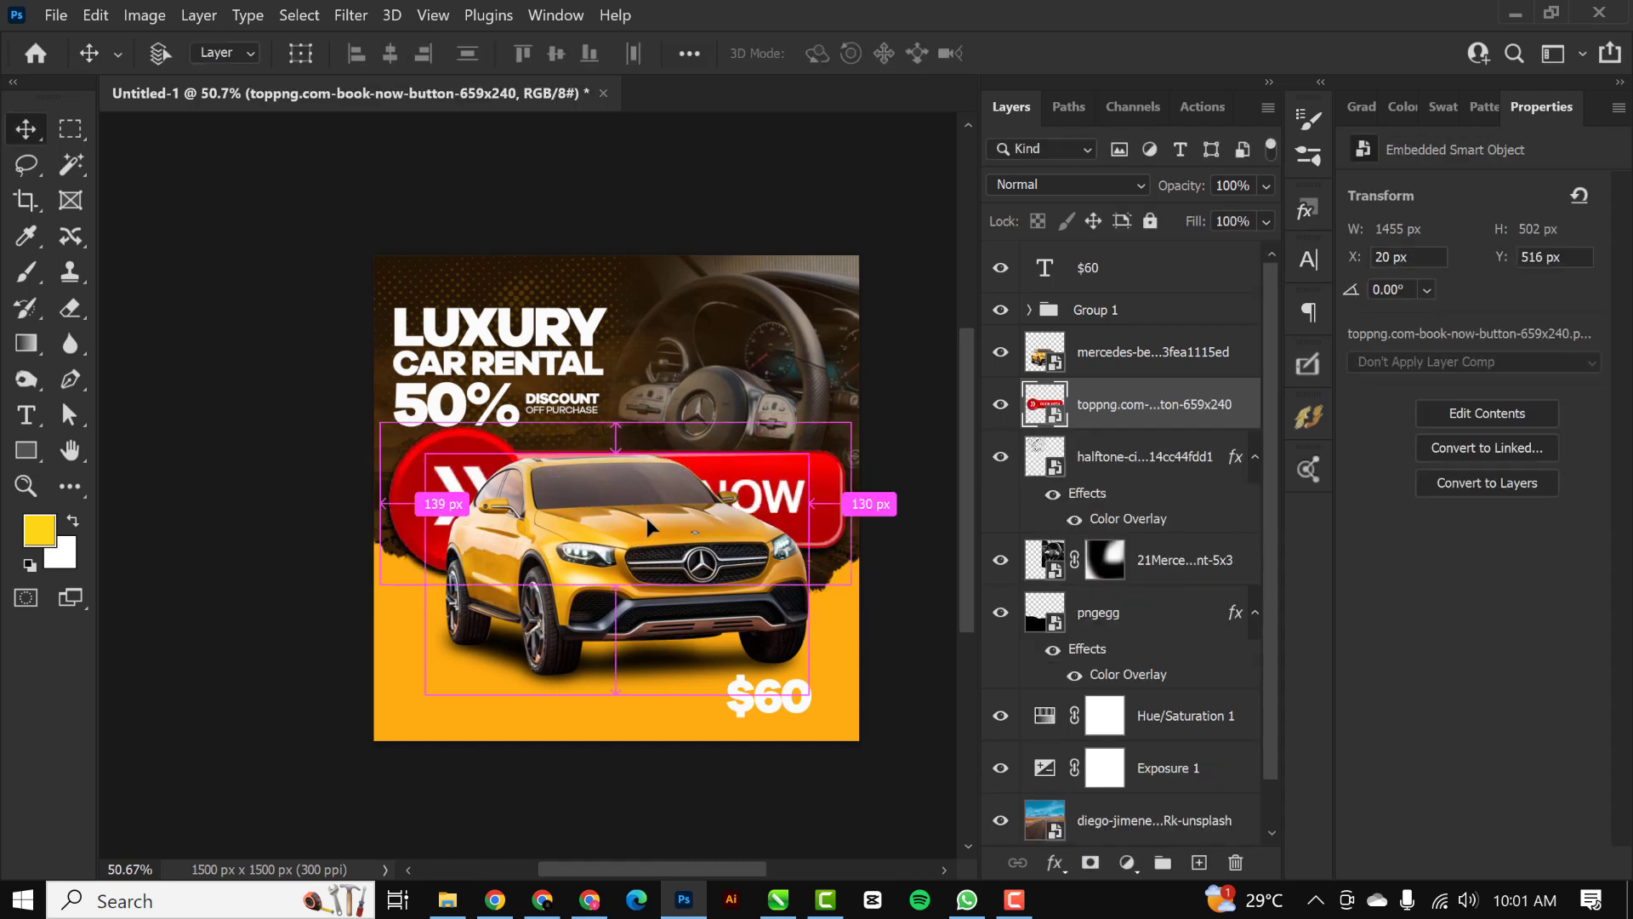
key("ctrl+shift+bracketright")
key("ctrl+t")
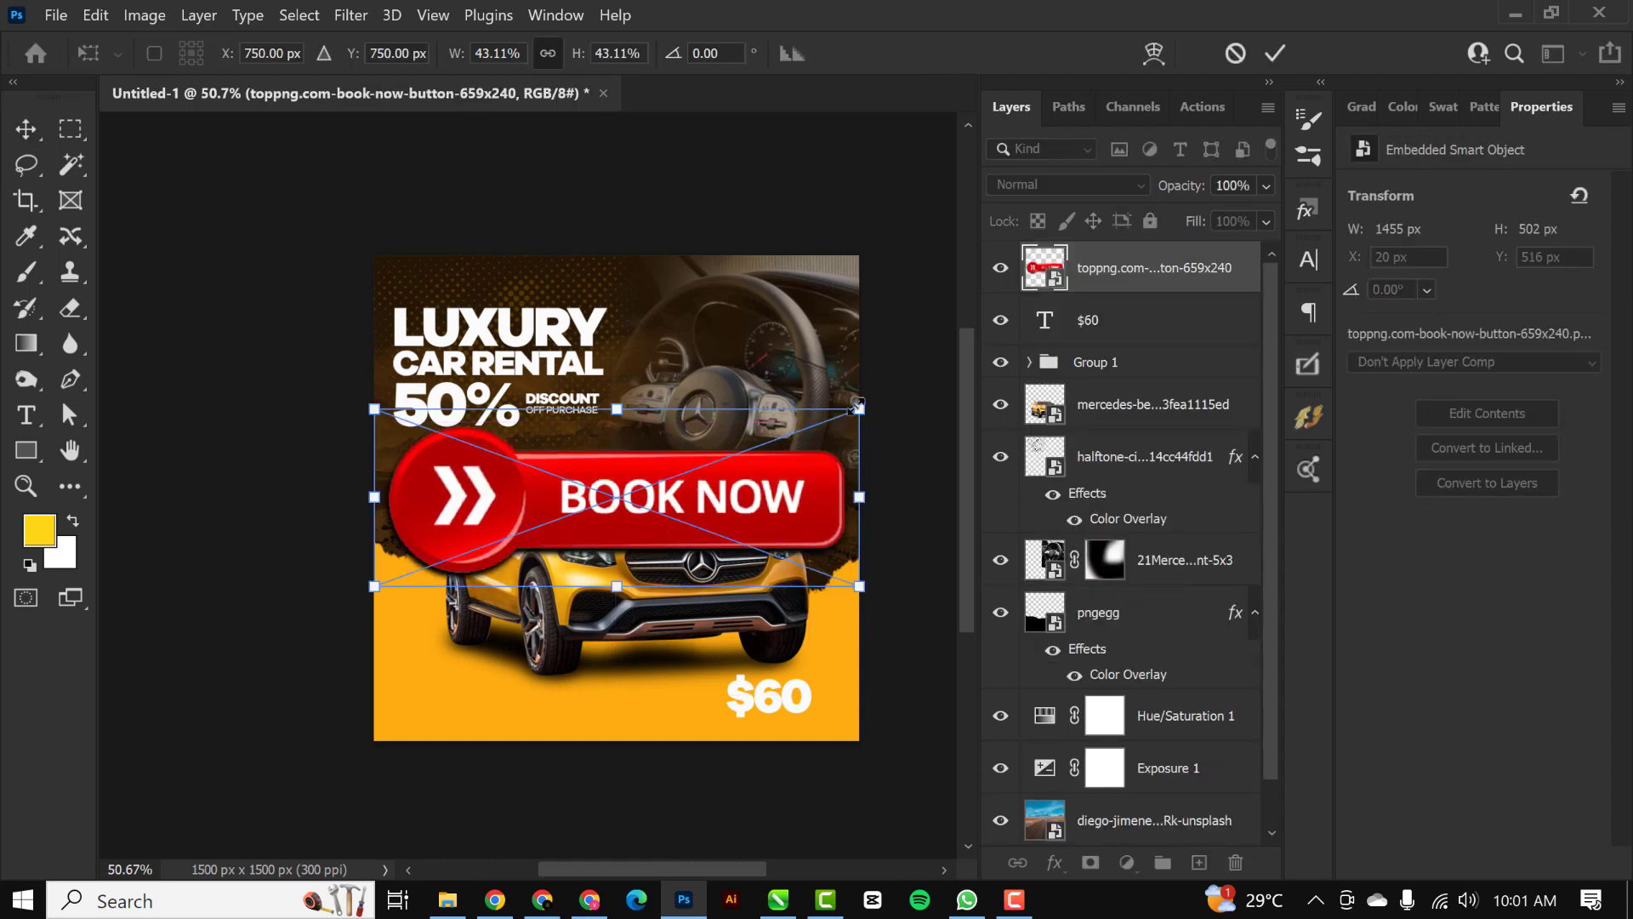
left_click_drag(832, 411, 490, 706)
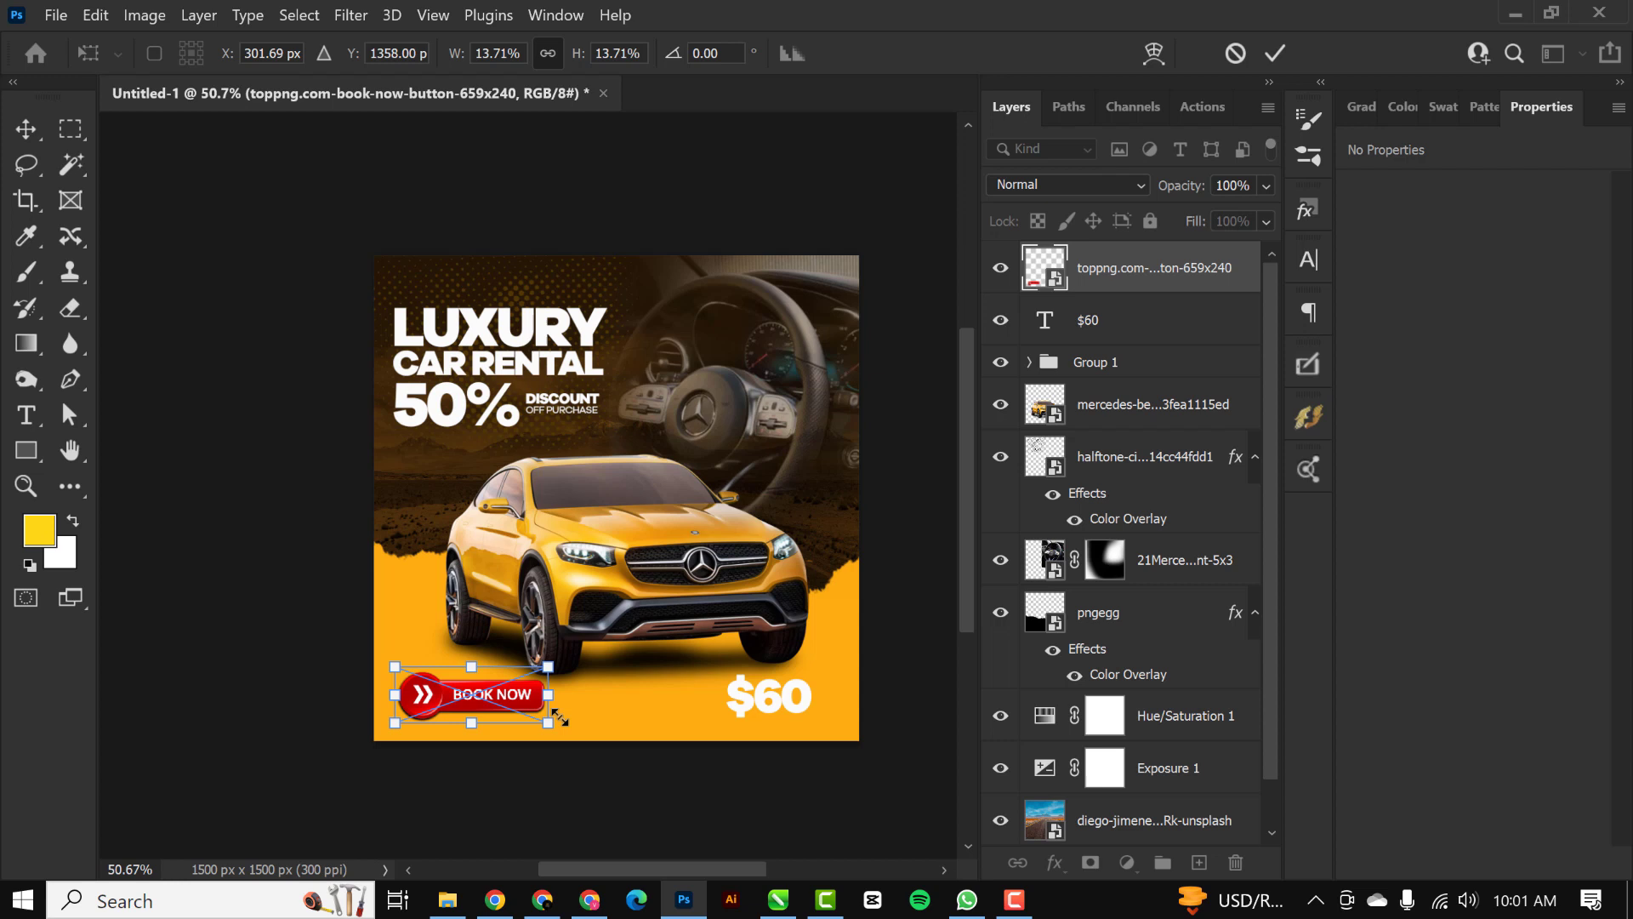
key("Return")
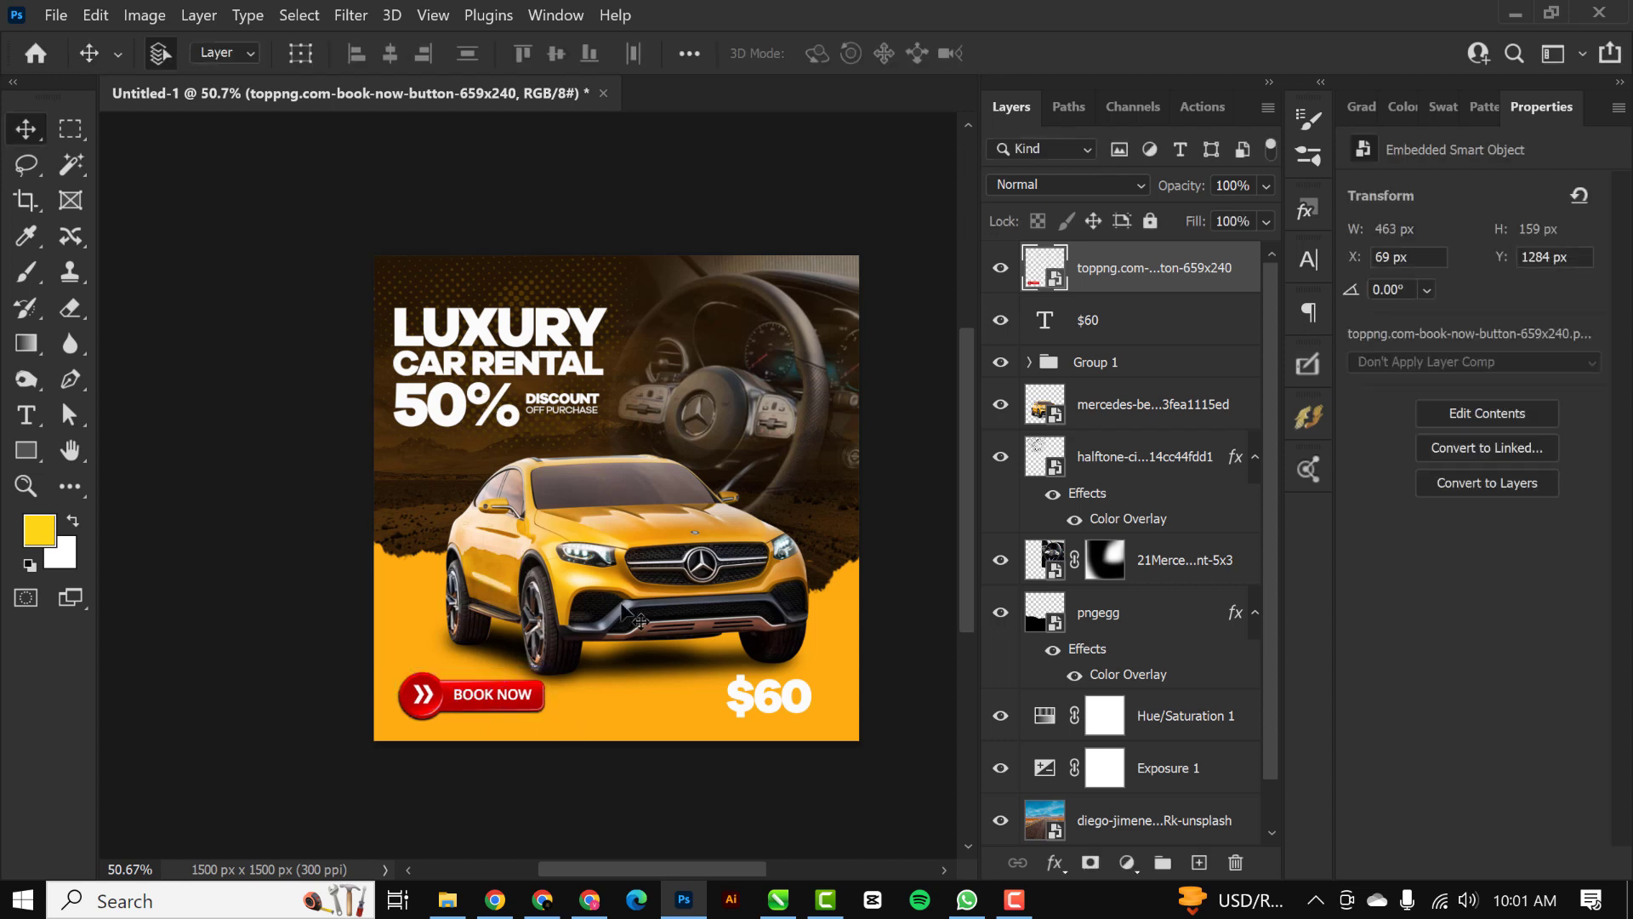
Step: Nudge the mercedes car up slightly and reselect the BOOK NOW button layer
left_click(593, 566)
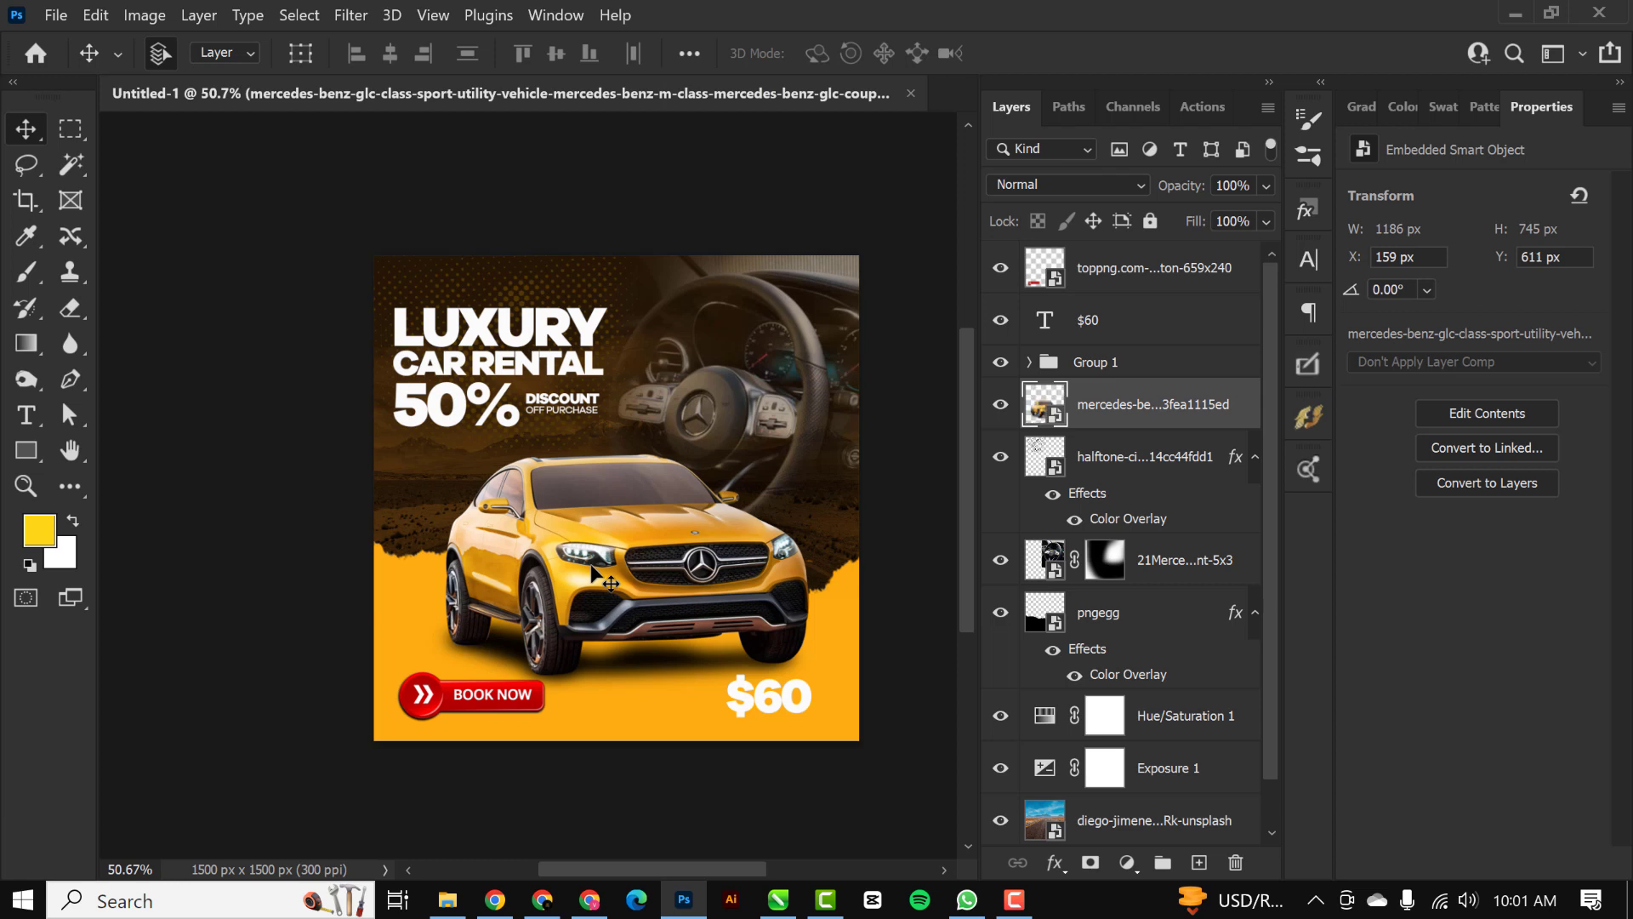
key("Up")
key("Up")
key("Up")
key("Up")
key("Up")
key("Up")
key("Up")
key("Up")
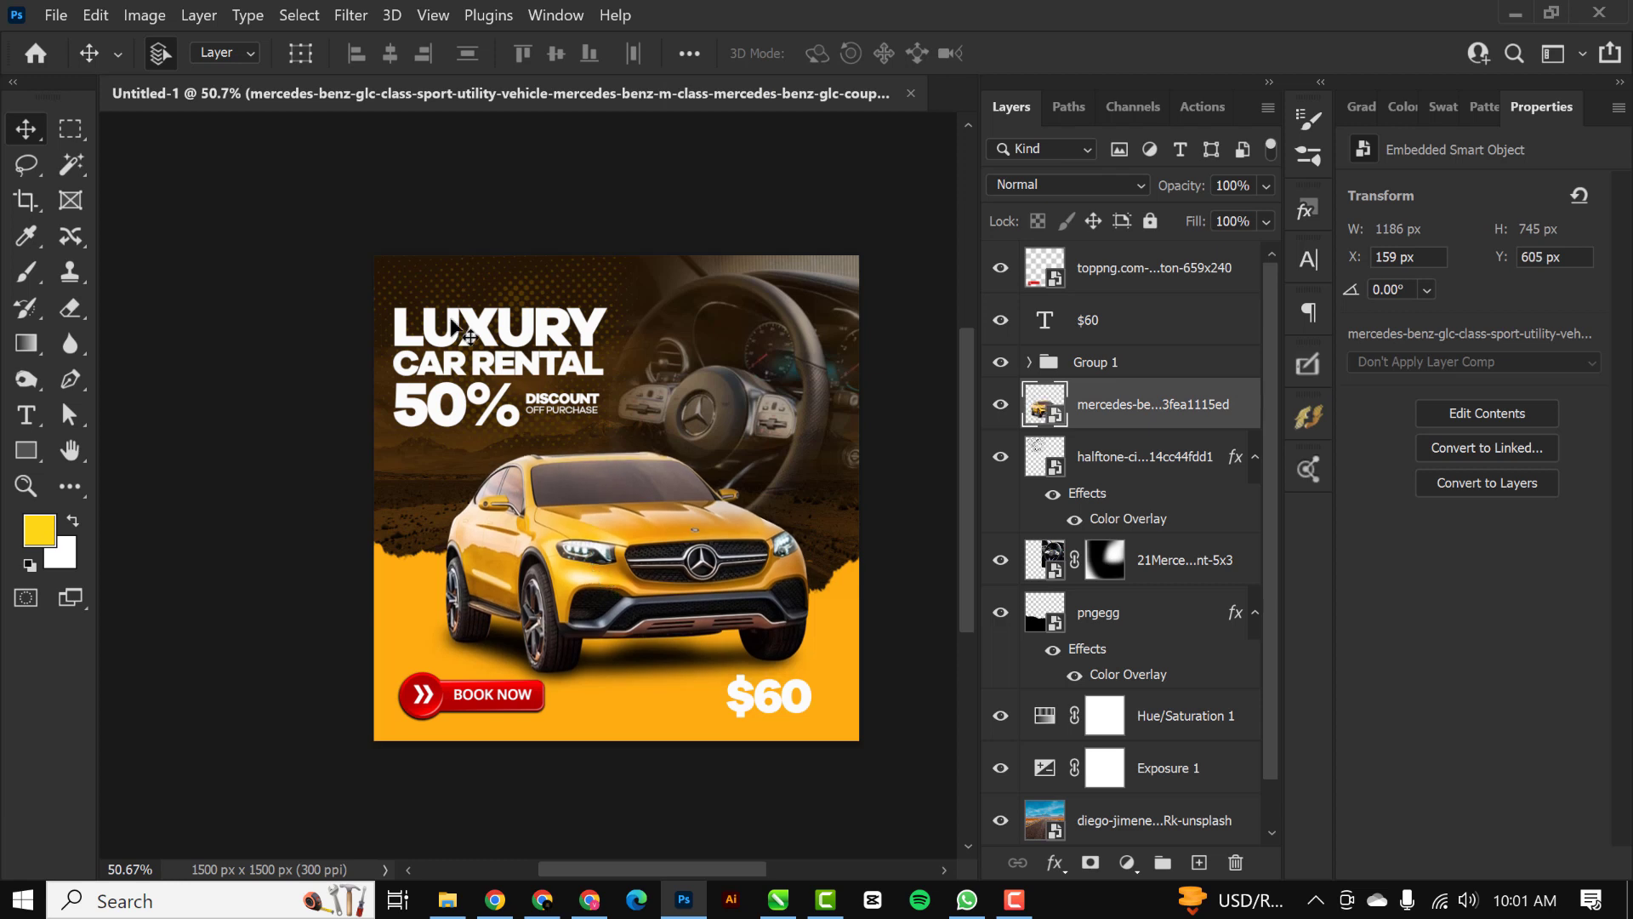
left_click(1173, 270)
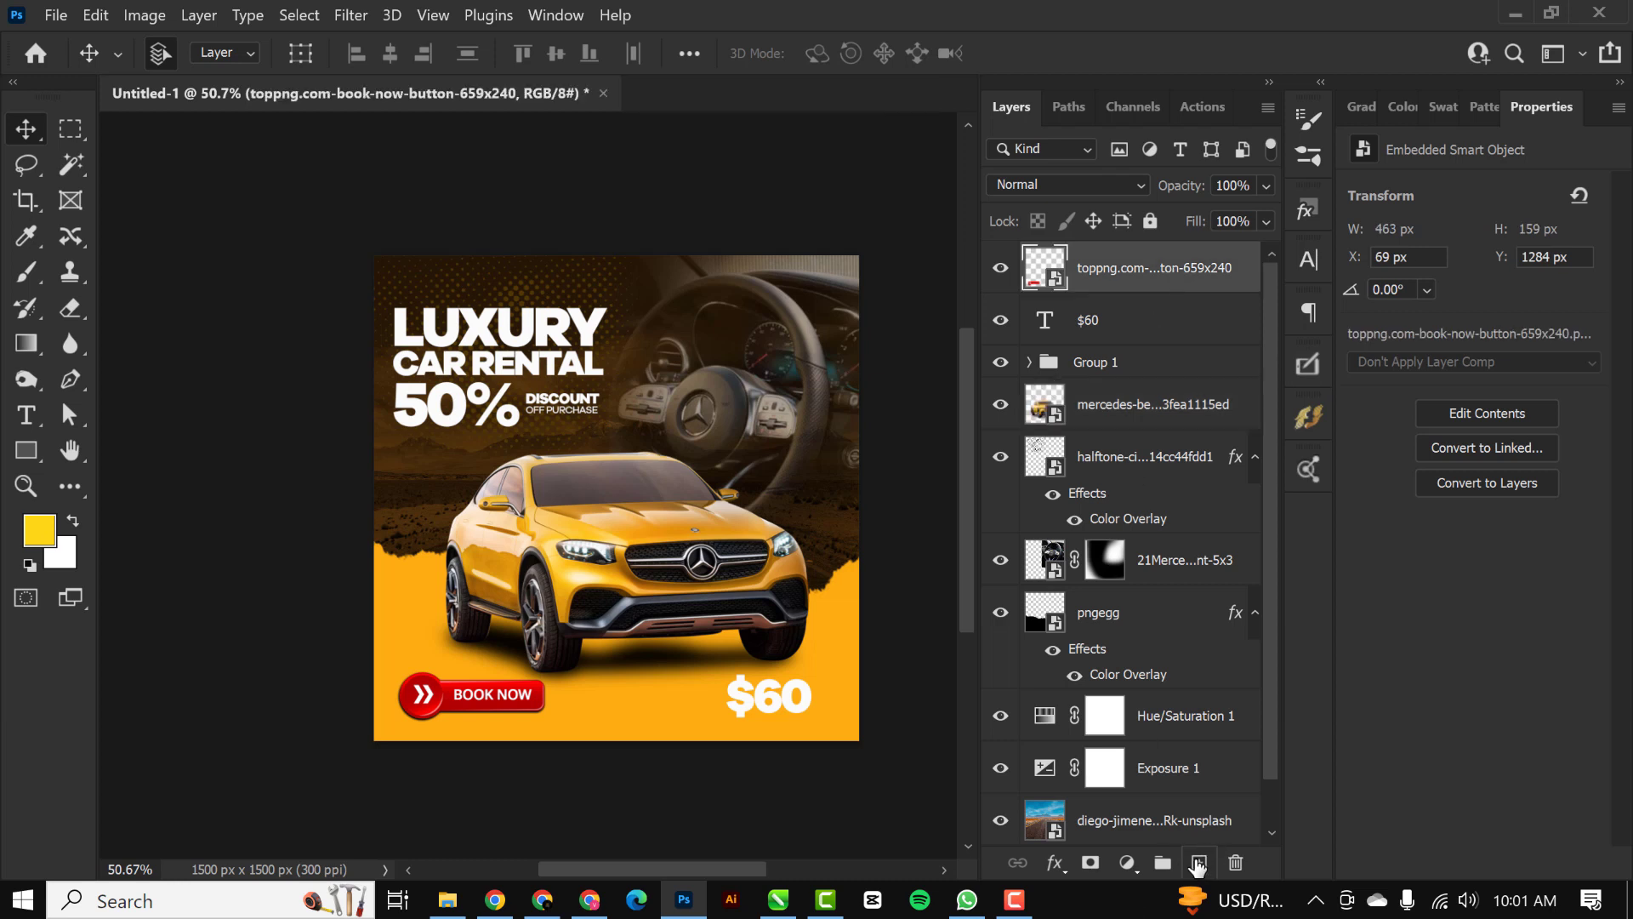
Step: Paint a large soft yellow glow over the steering wheel on Layer 1, blended as Screen
left_click(1200, 862)
key("b")
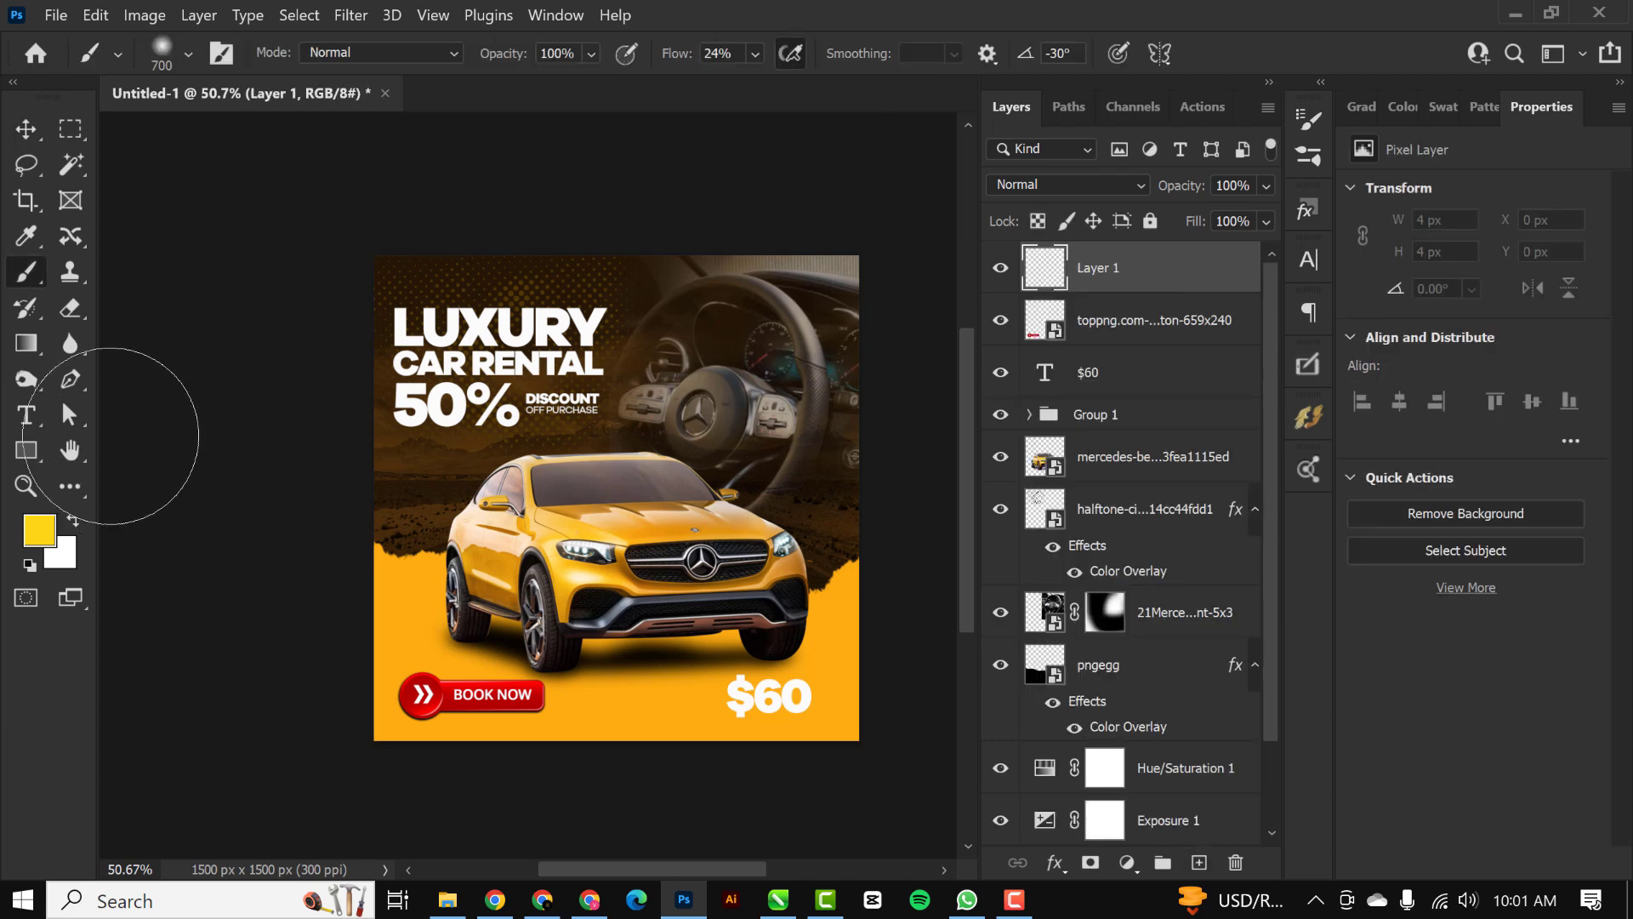
scroll(645, 358, "down", 1)
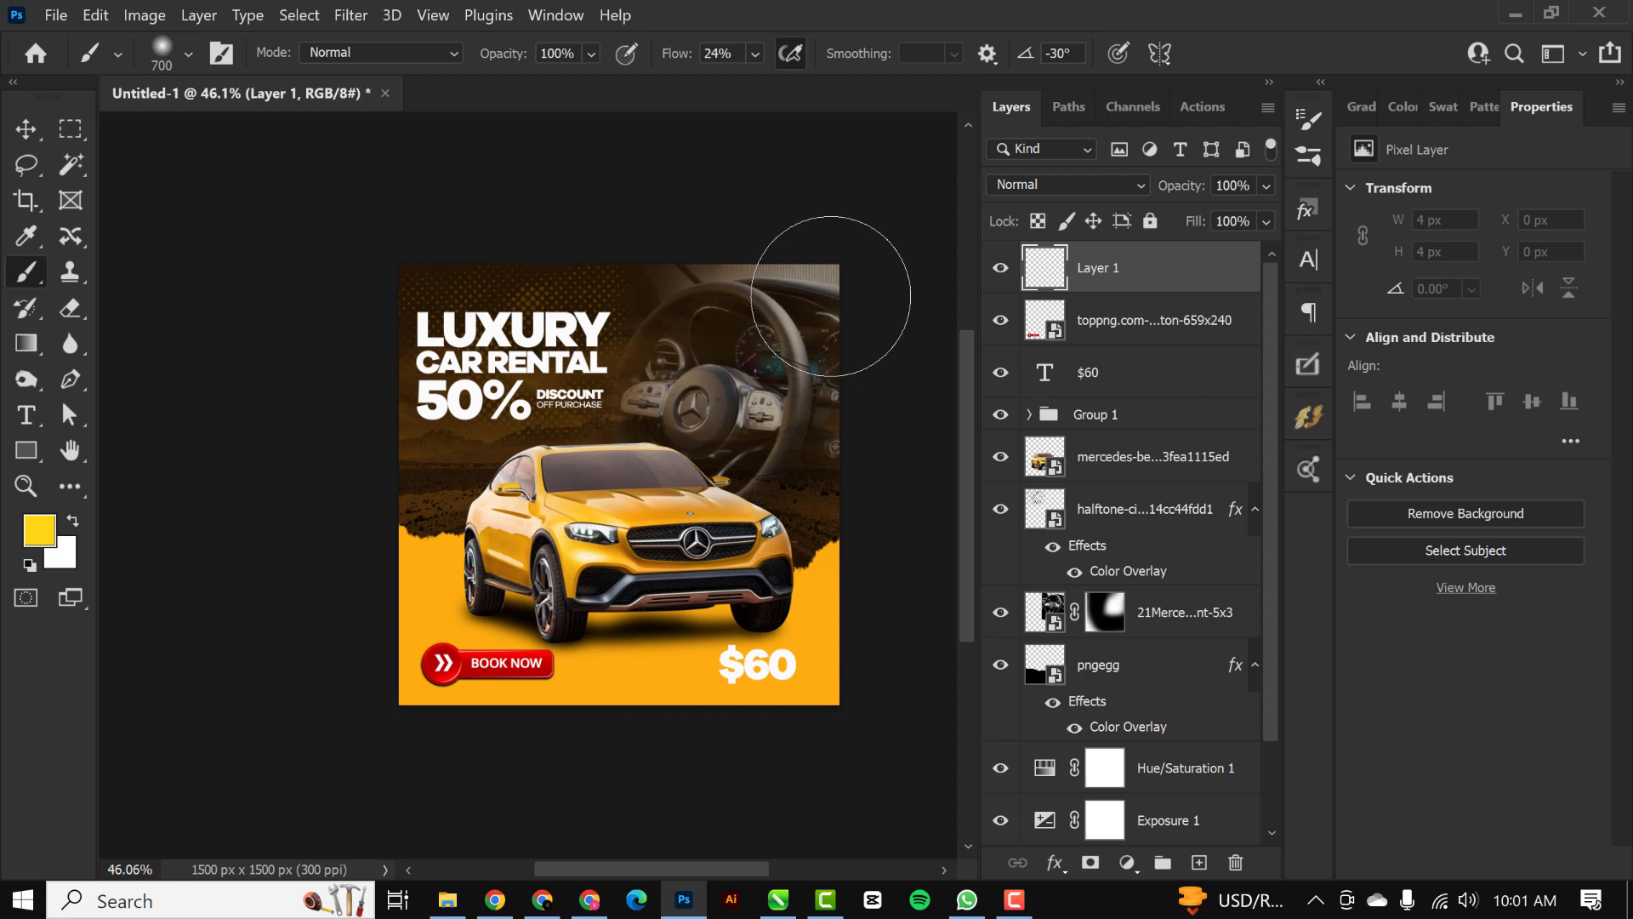
key("bracketright")
key("bracketright")
left_click(808, 285)
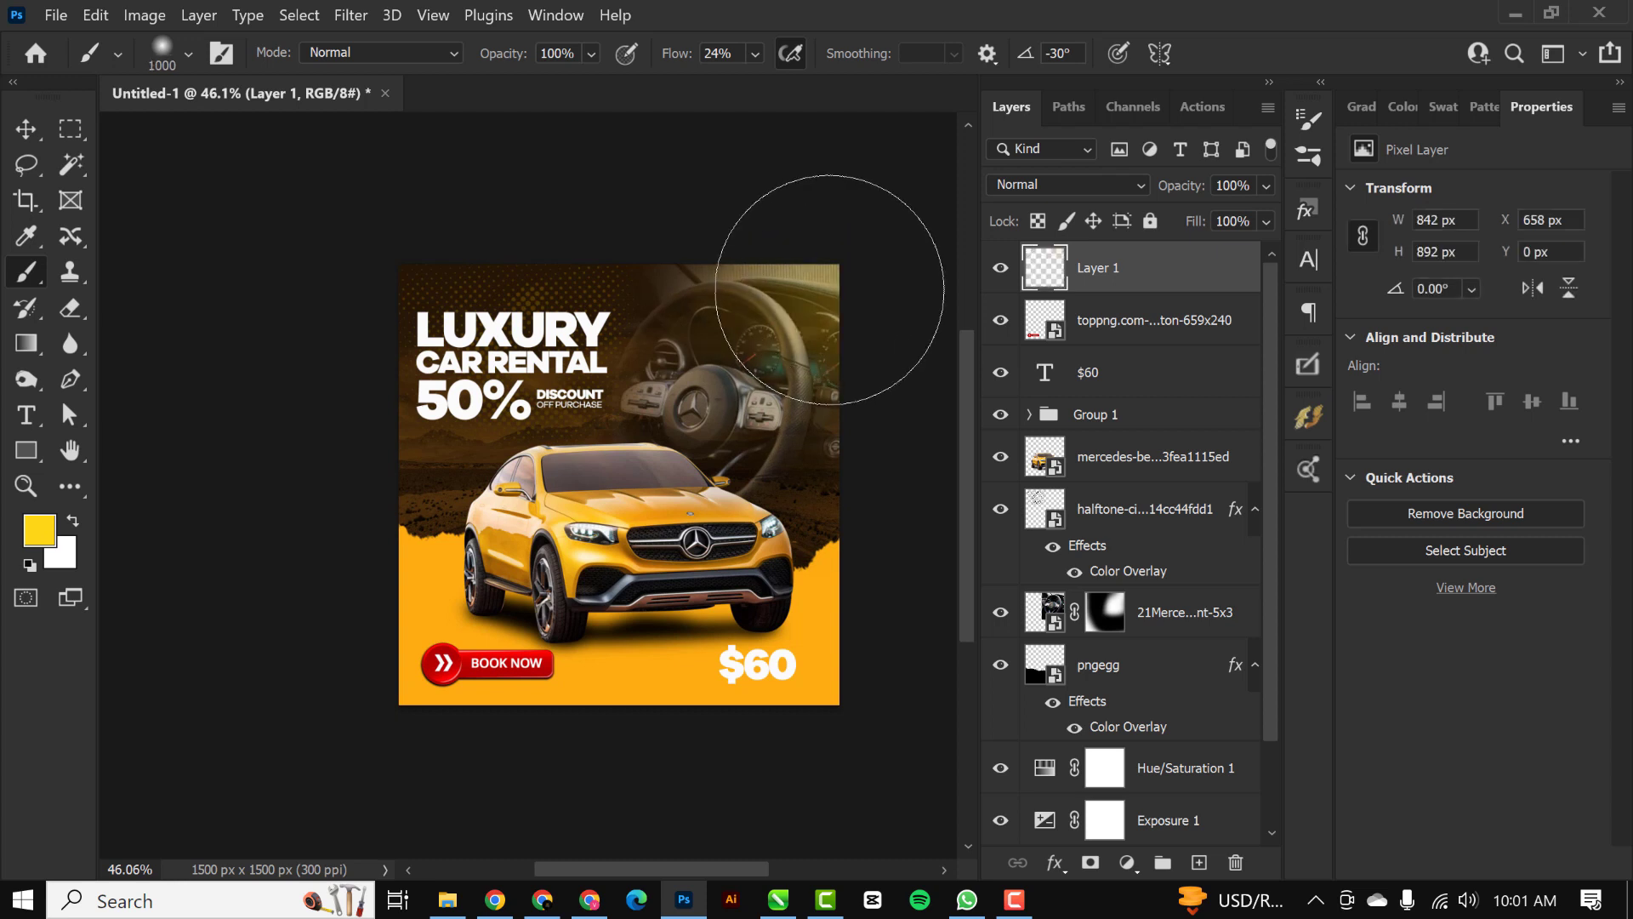
left_click(808, 285)
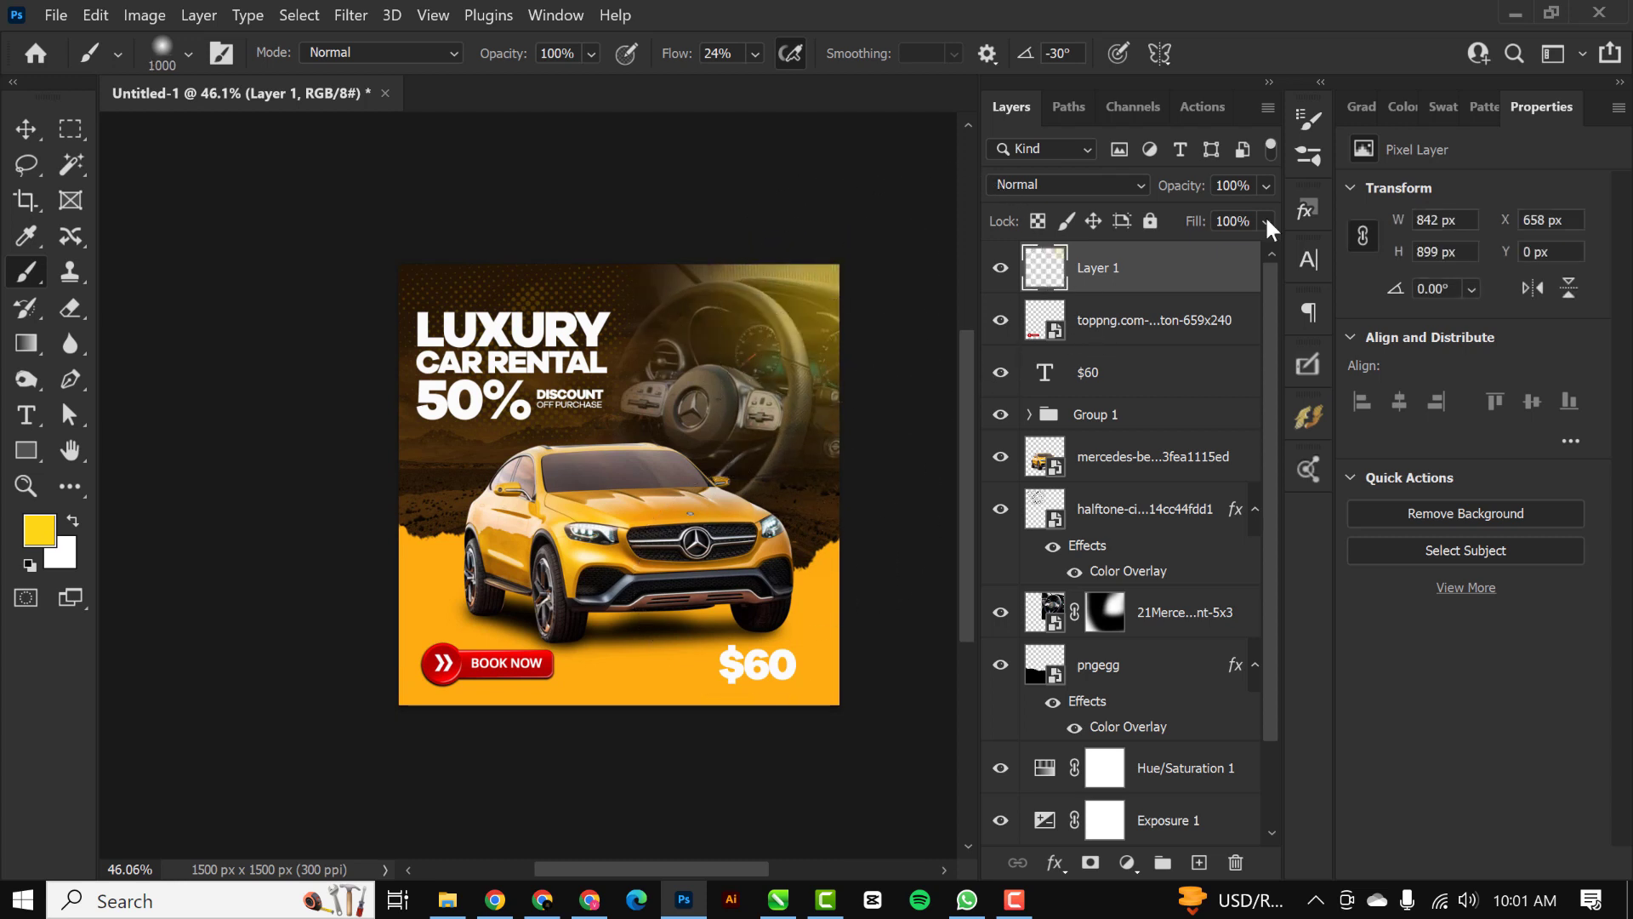
left_click(1122, 180)
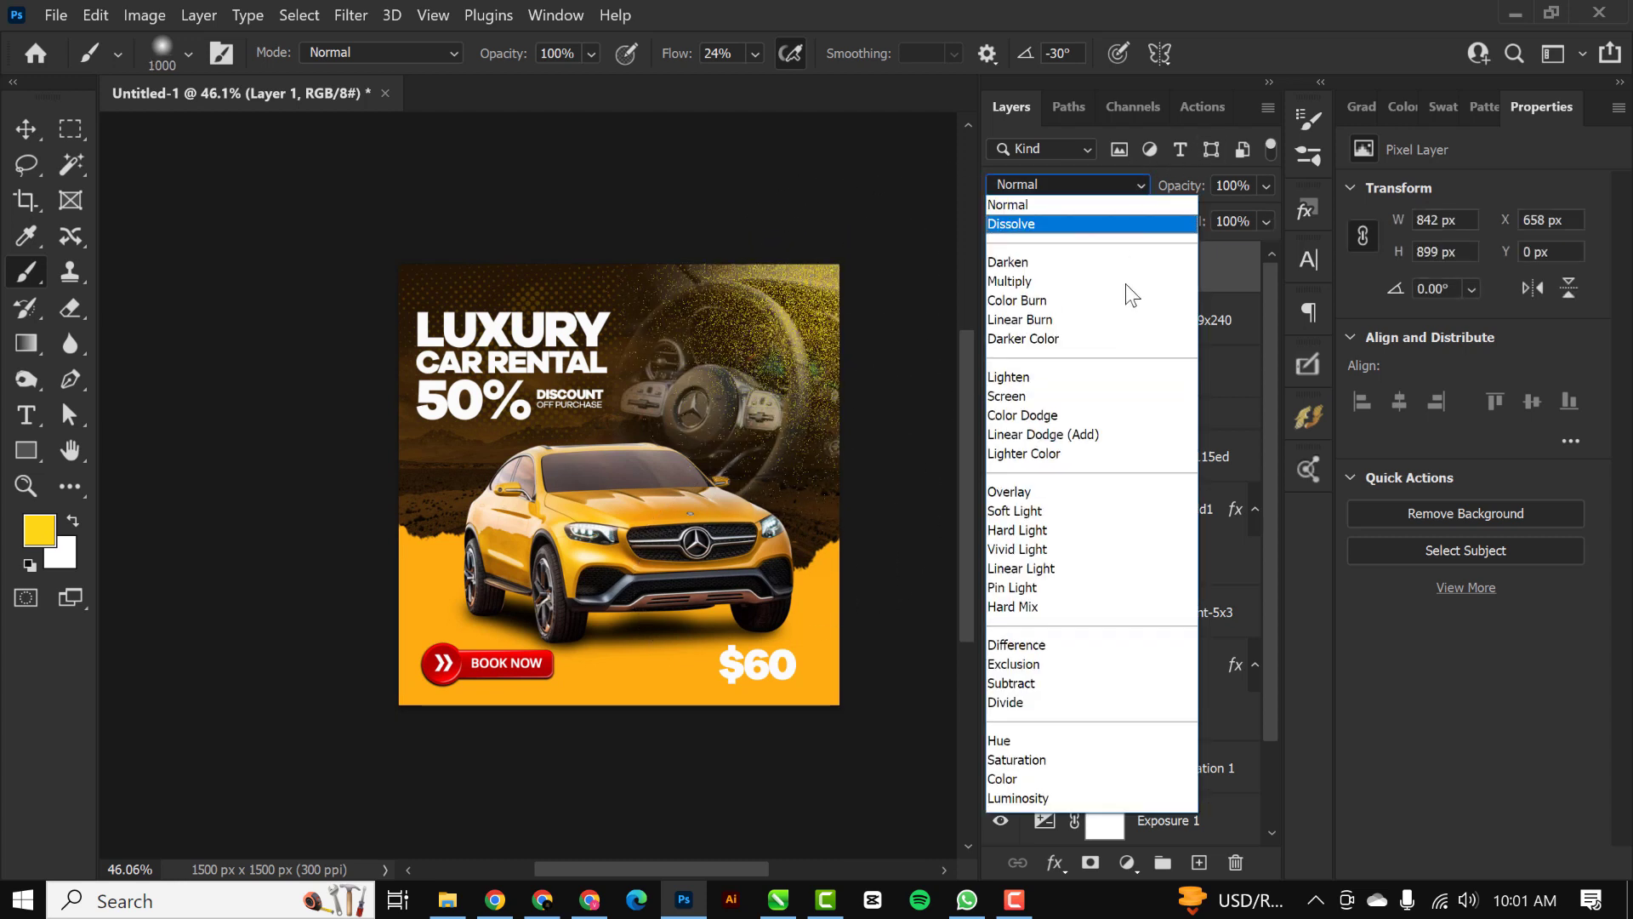
left_click(1055, 390)
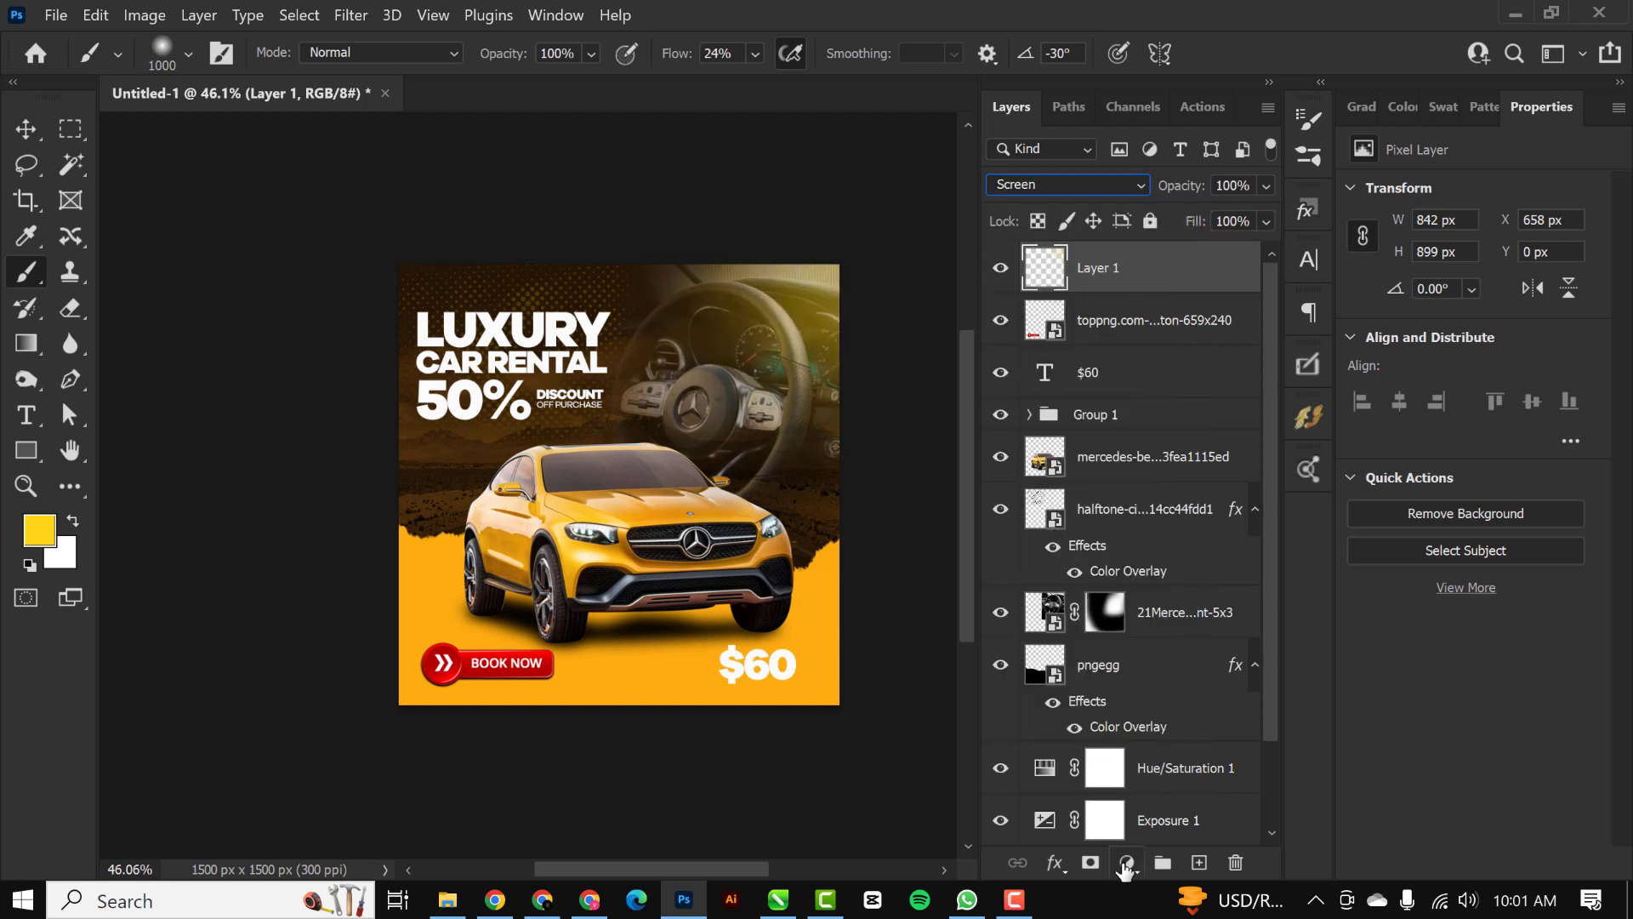
Step: On Layer 2, paint more yellow light at 60% flow, blended as Linear Dodge (Add)
left_click(1200, 862)
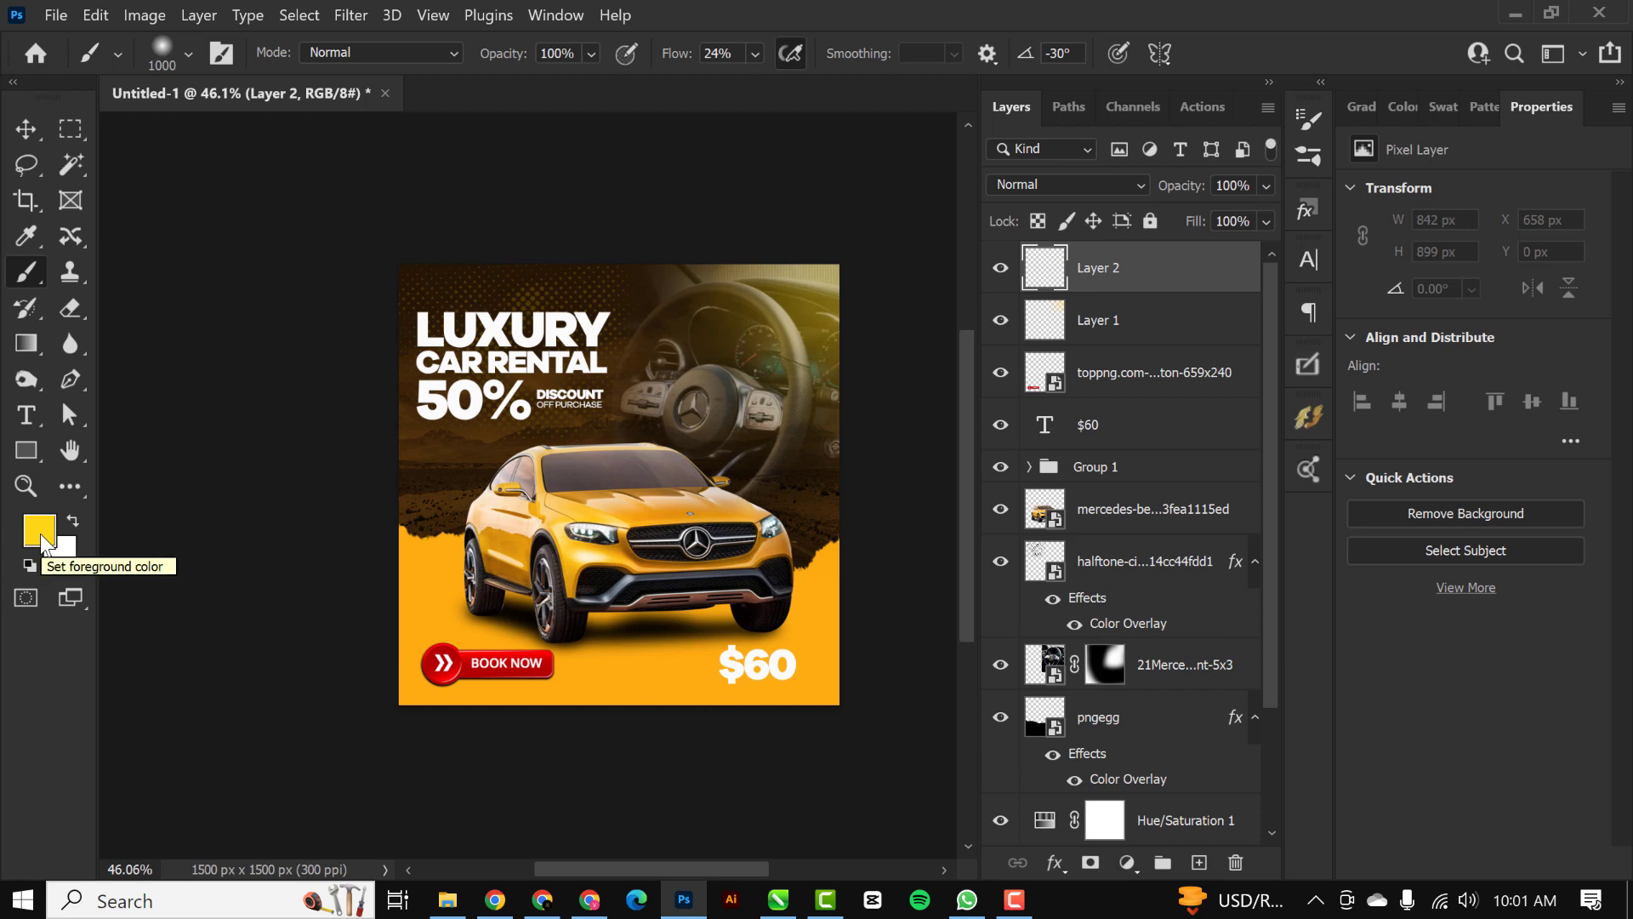
left_click(755, 54)
left_click_drag(774, 81, 820, 83)
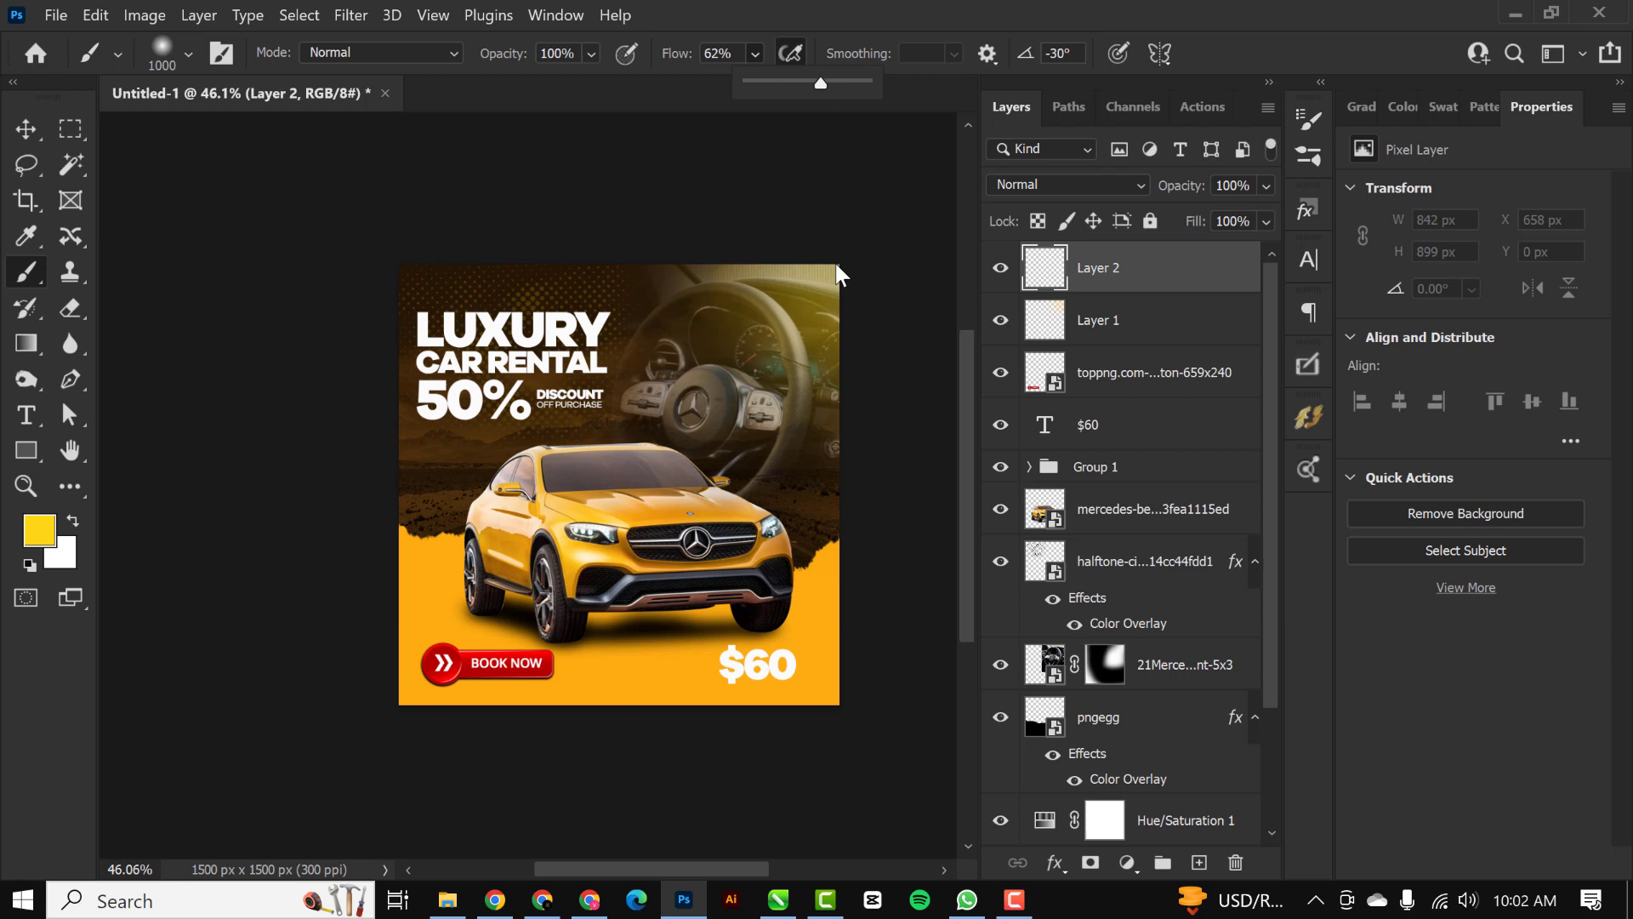
left_click_drag(845, 212, 850, 219)
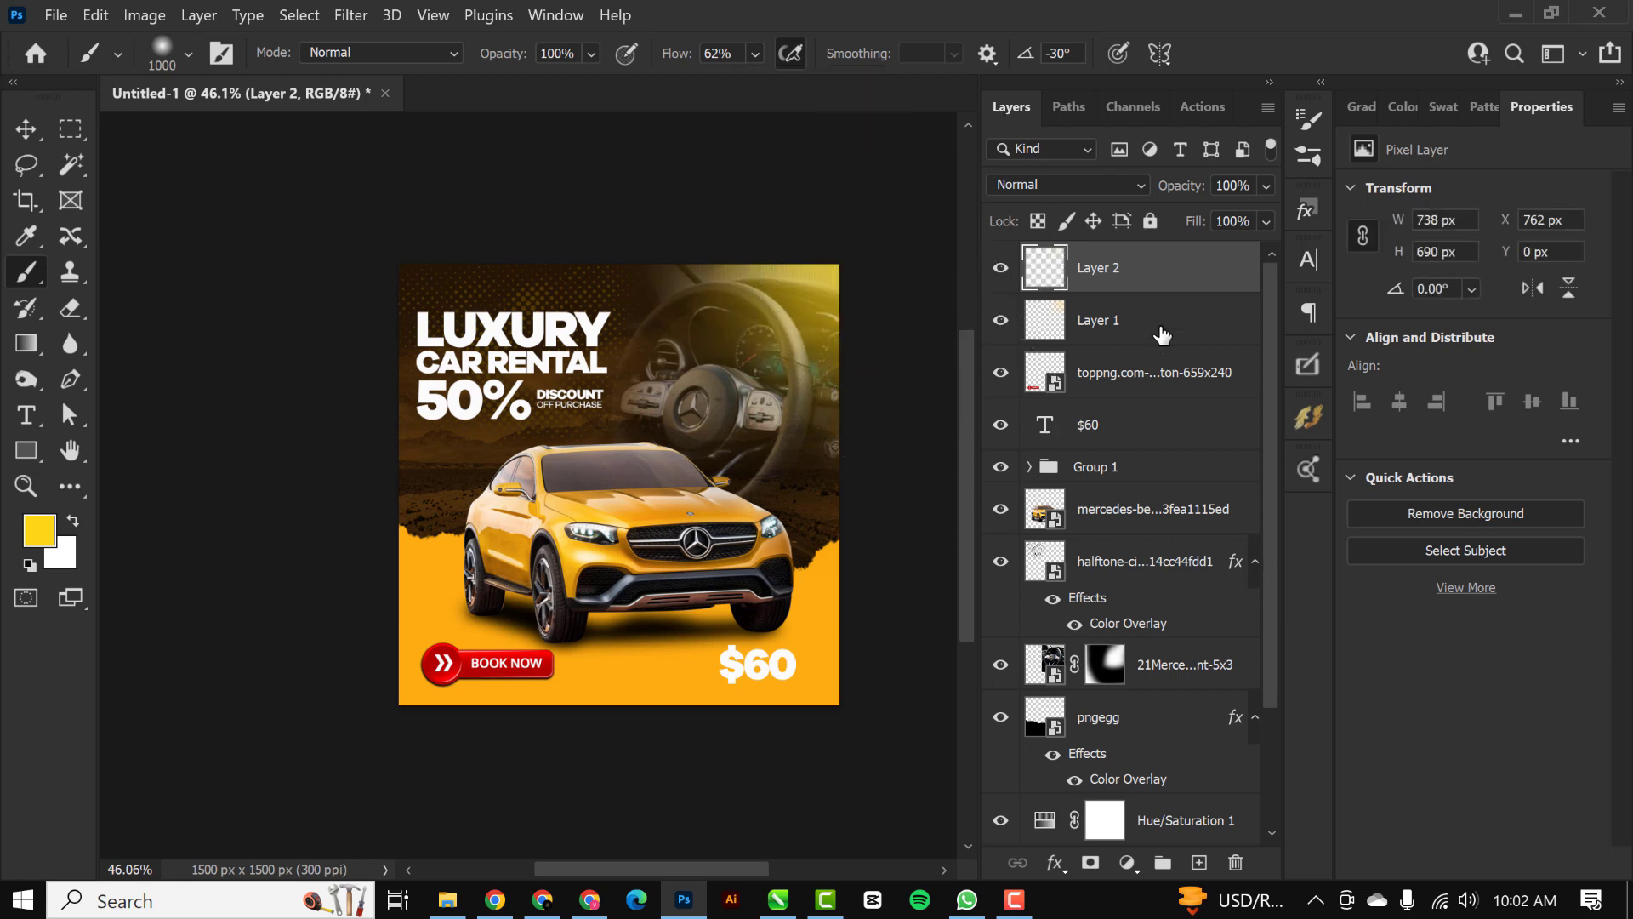
left_click(1084, 180)
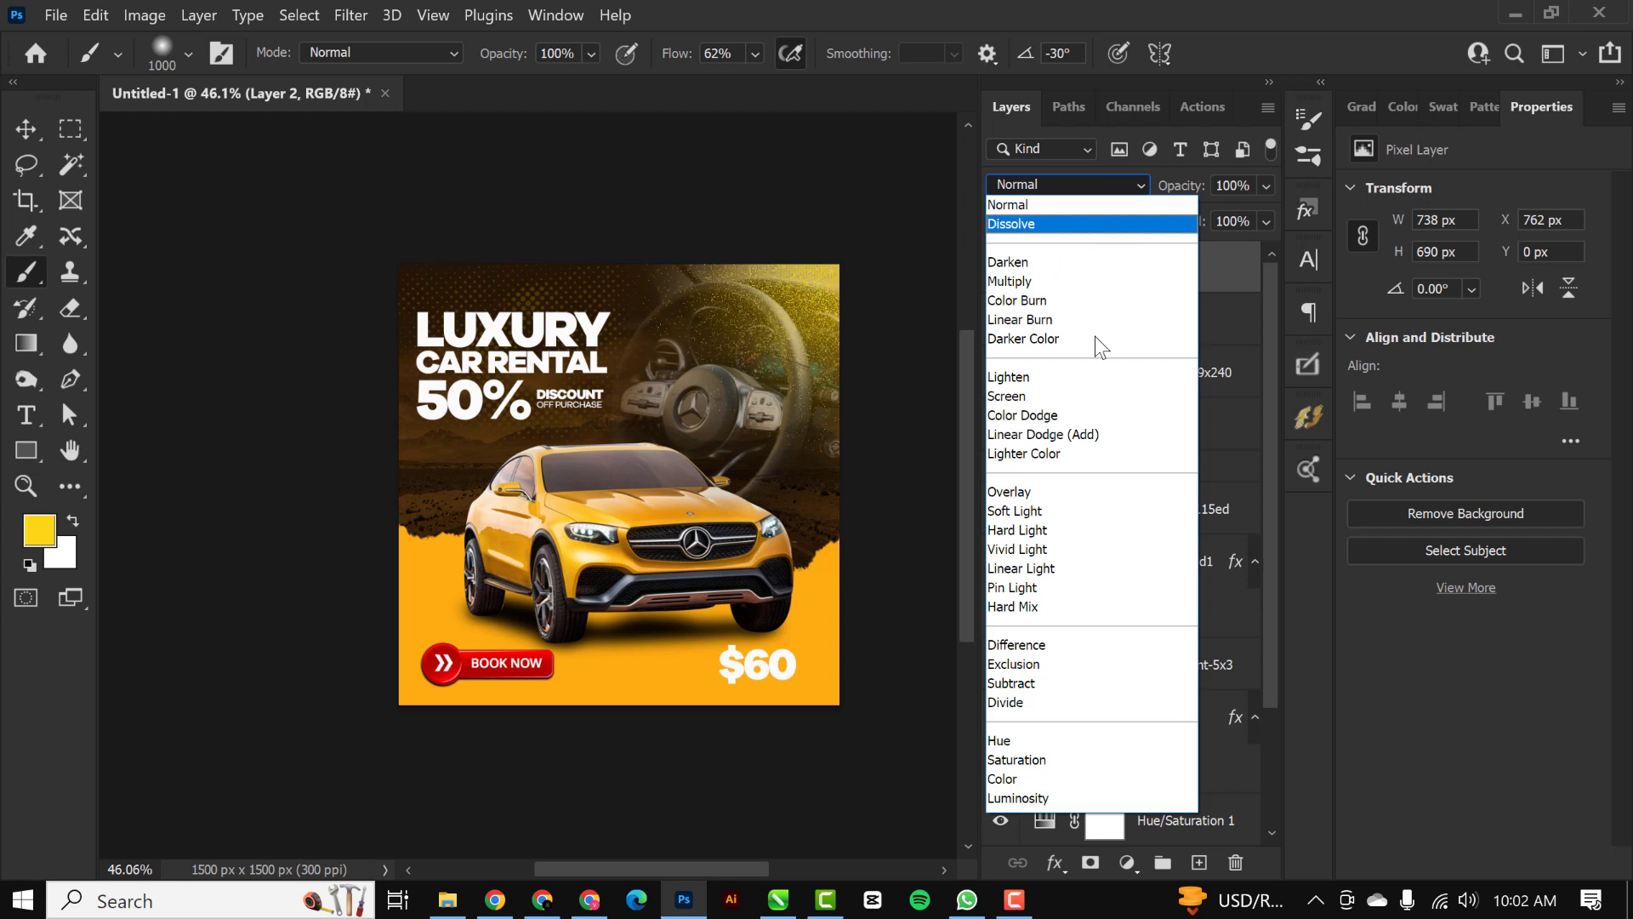
left_click(1053, 434)
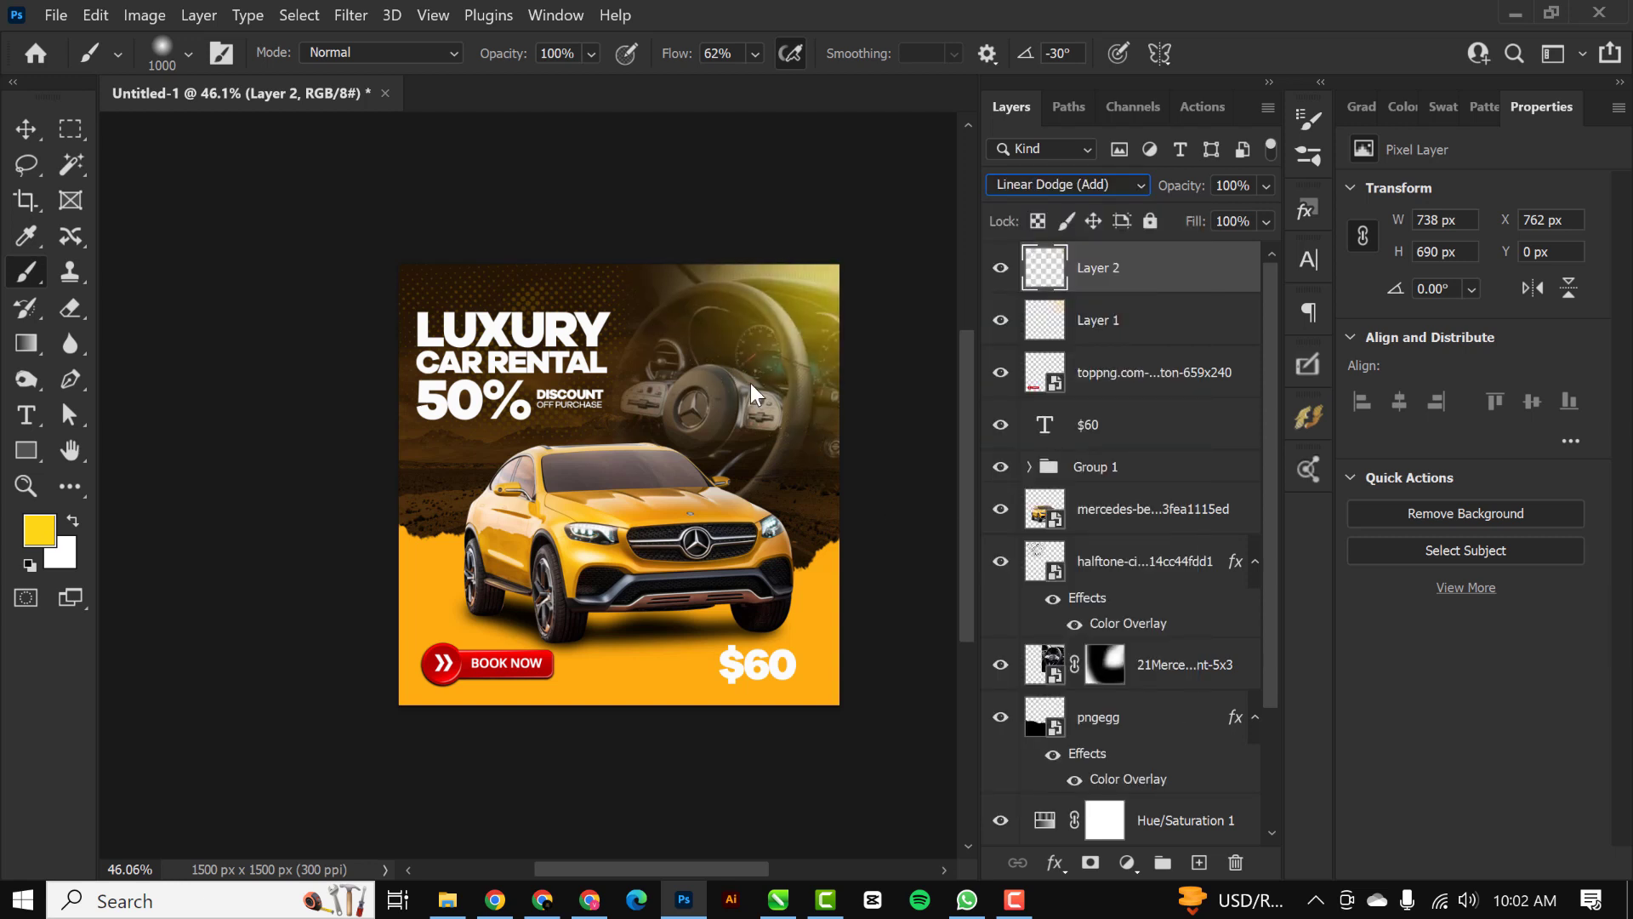
left_click(25, 129)
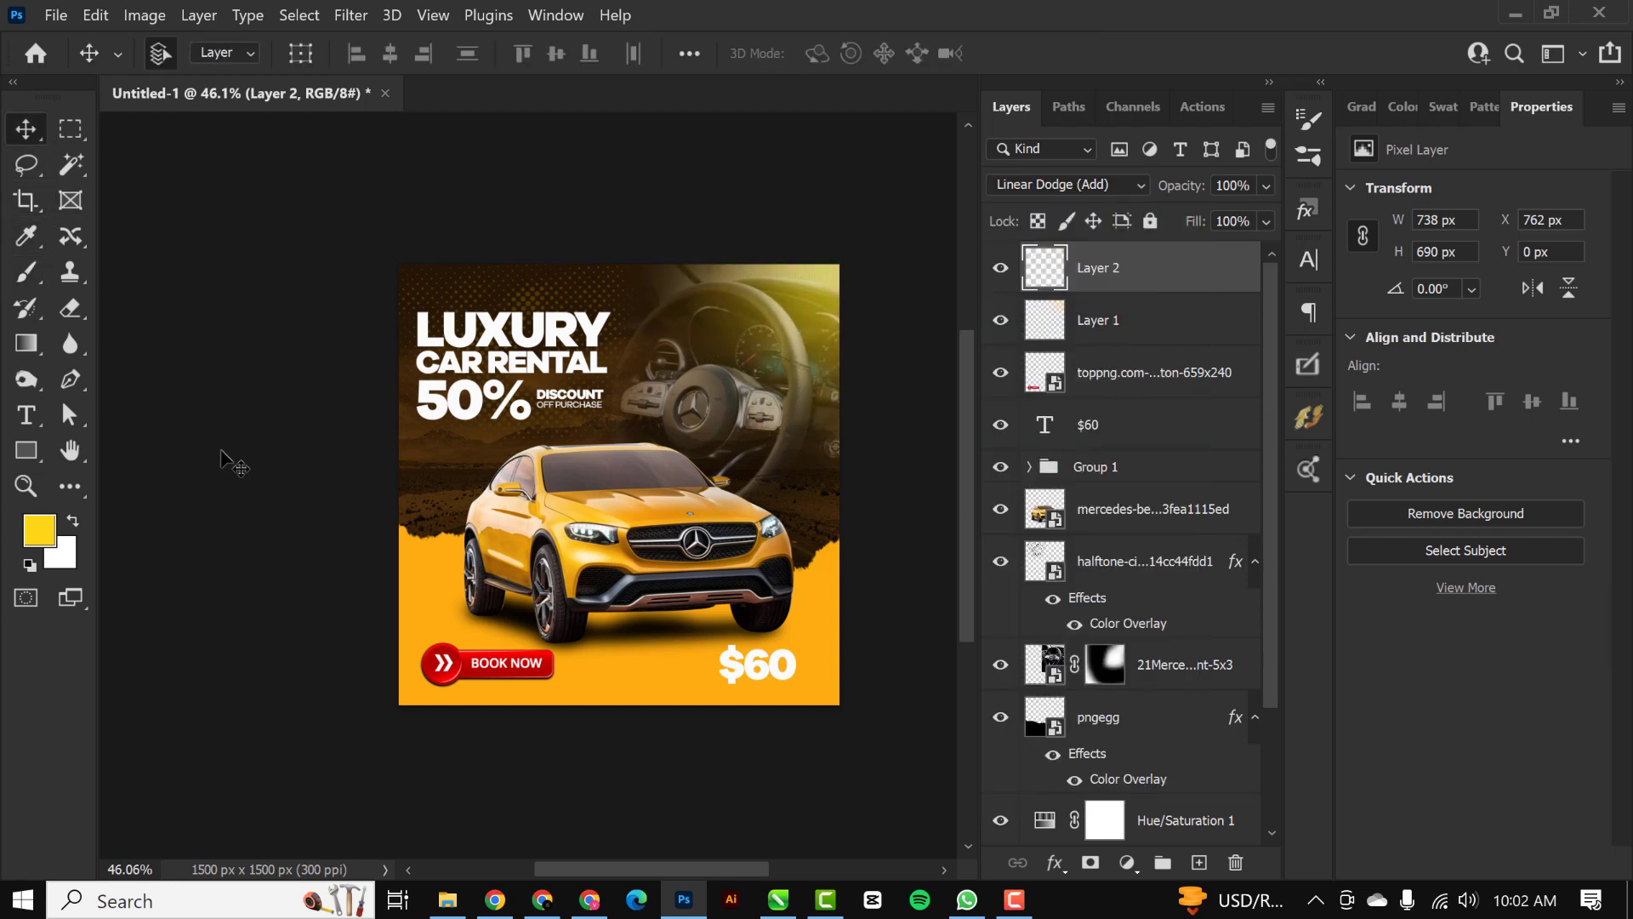
Step: Select Layer 2 and stamp all visible layers into a merged Layer 3 with Ctrl+Alt+Shift+E
scroll(624, 460, "up", 1)
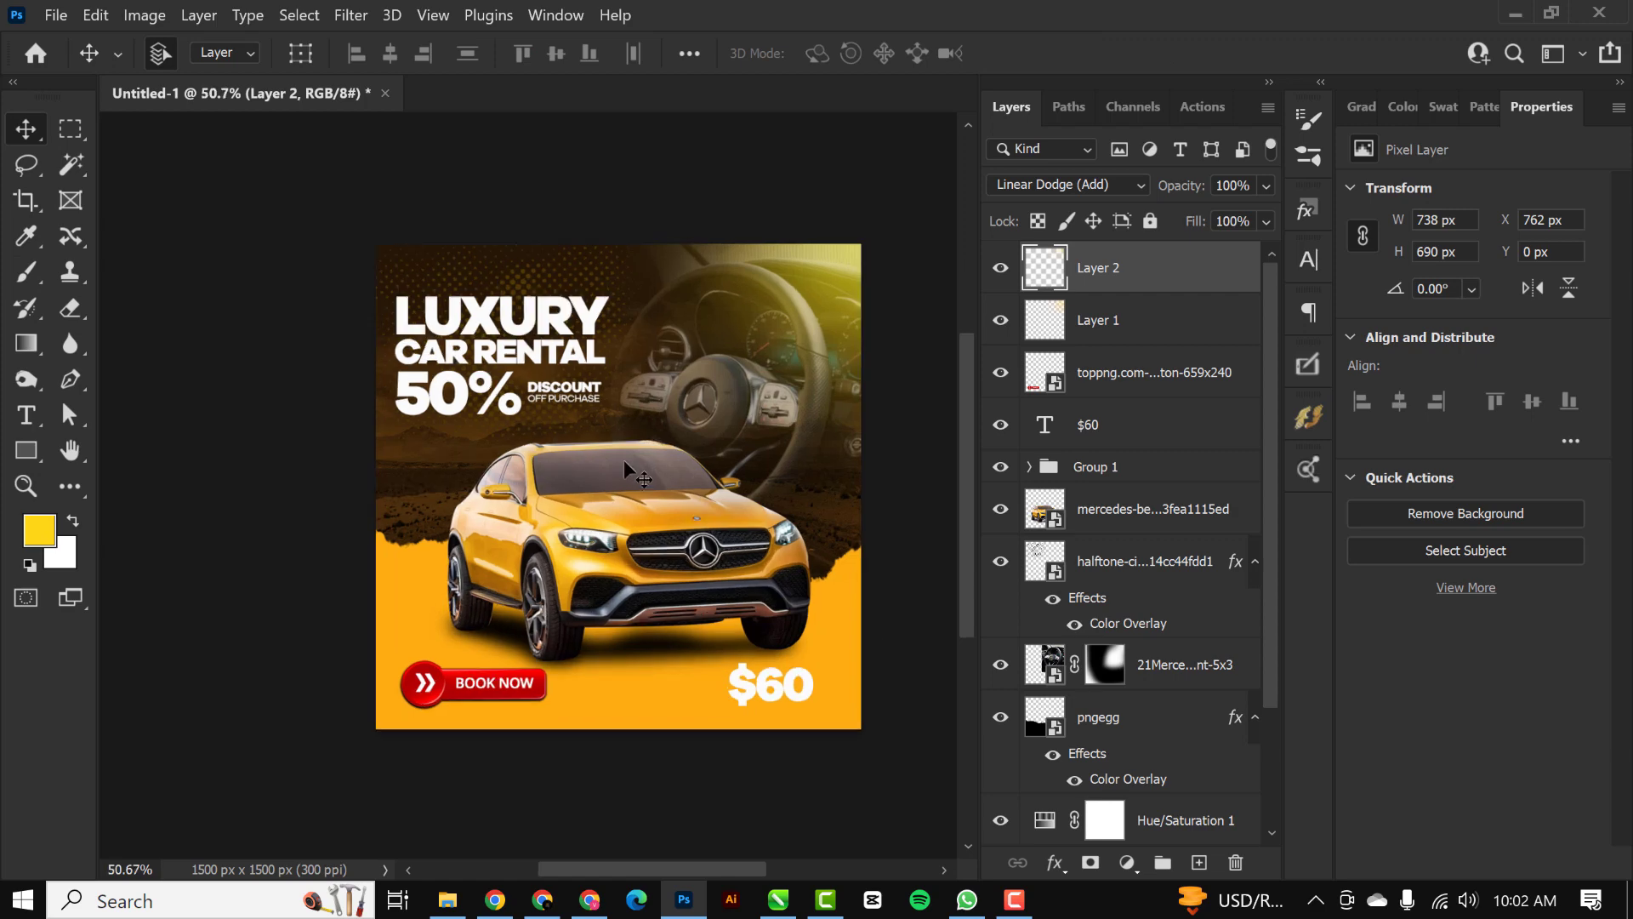
left_click(208, 287)
scroll(208, 288, "up", 4)
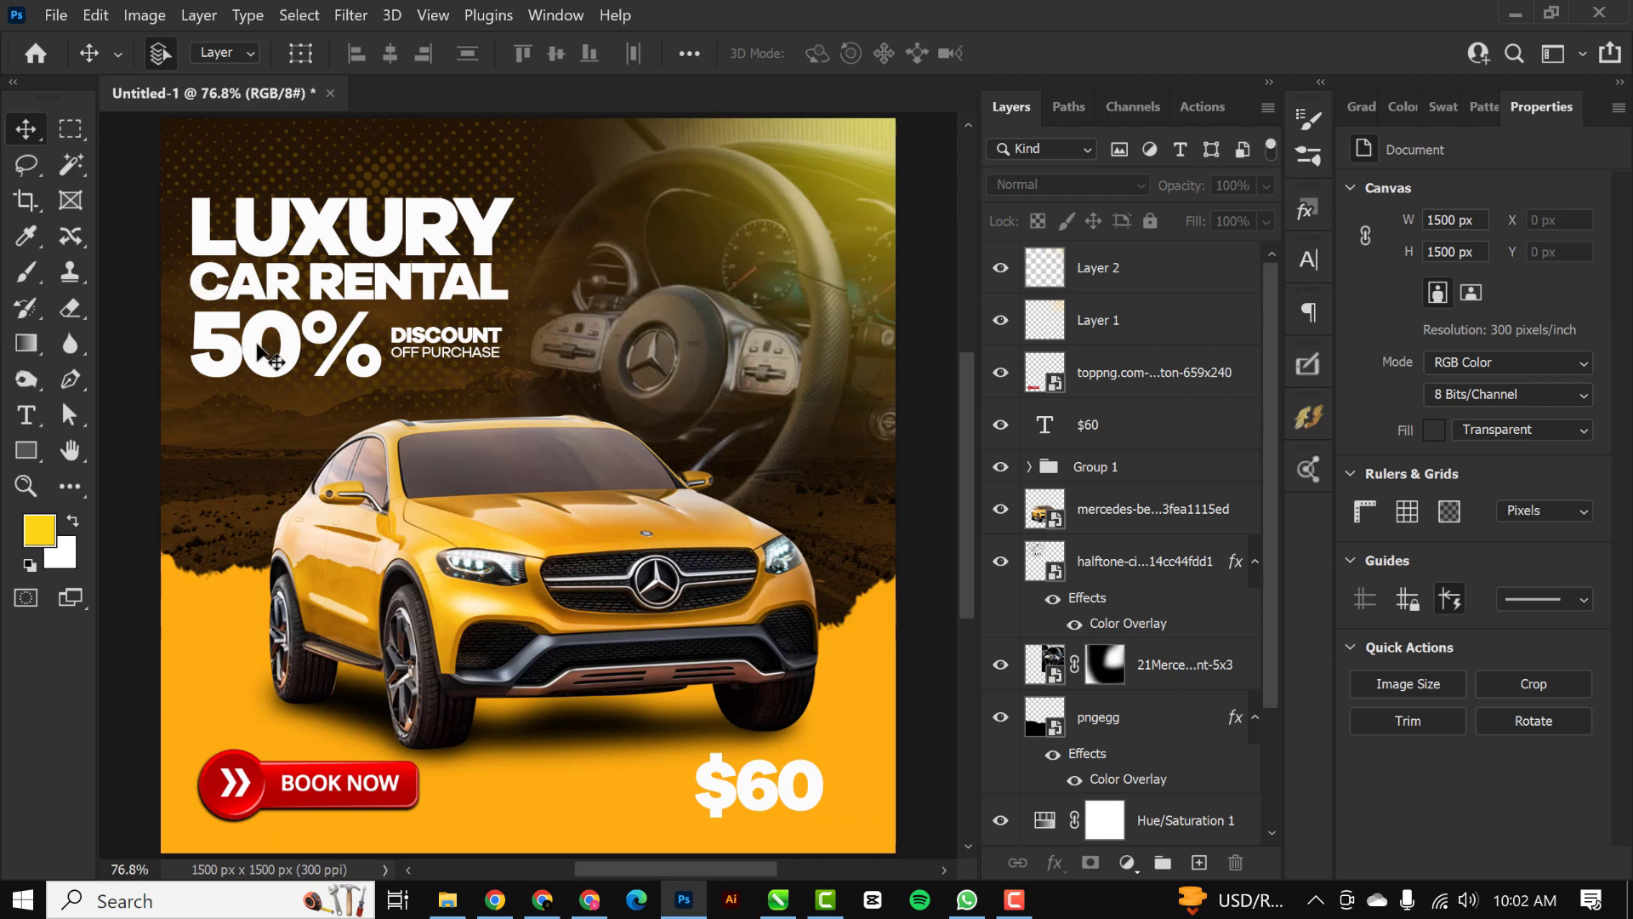
scroll(549, 409, "down", 1)
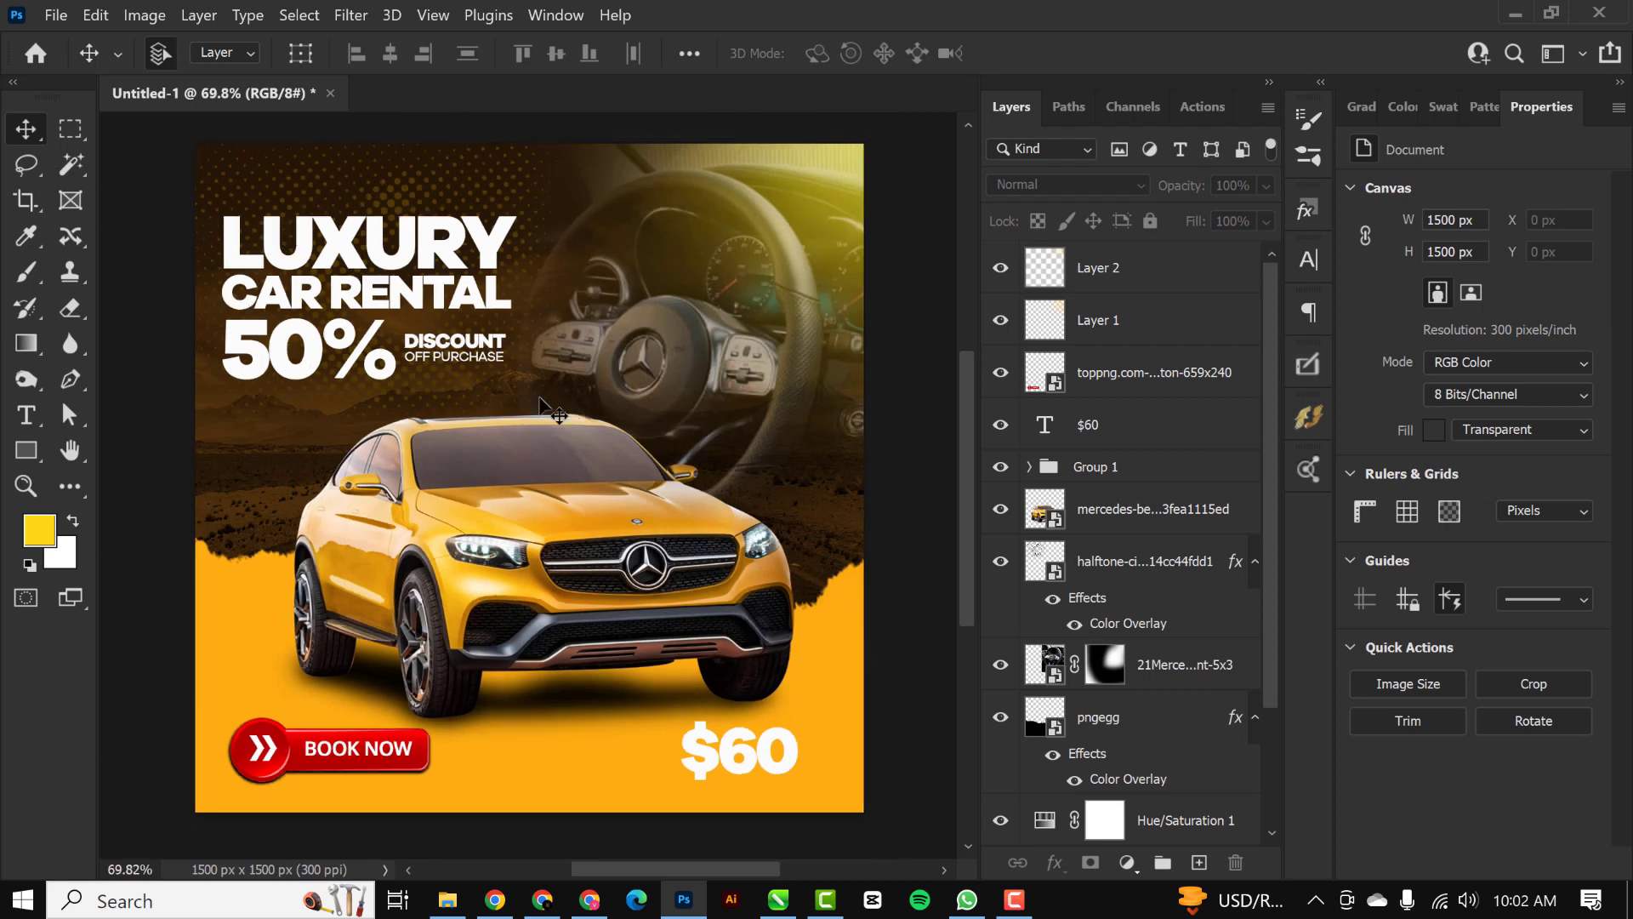
left_click(1153, 272)
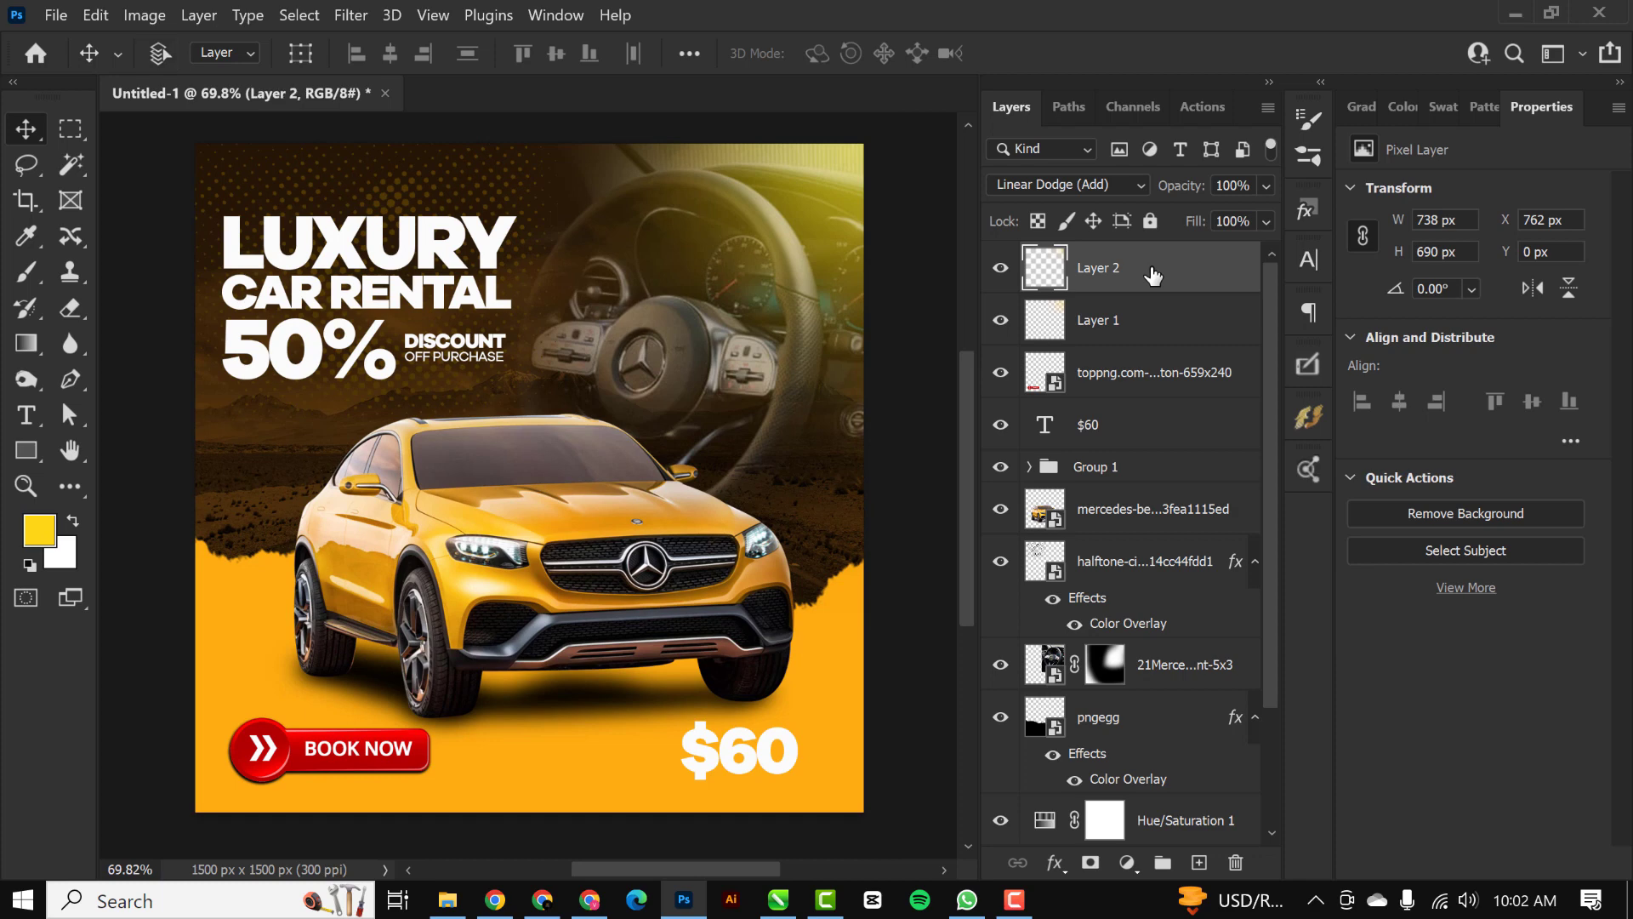
key("ctrl+shift+alt+e")
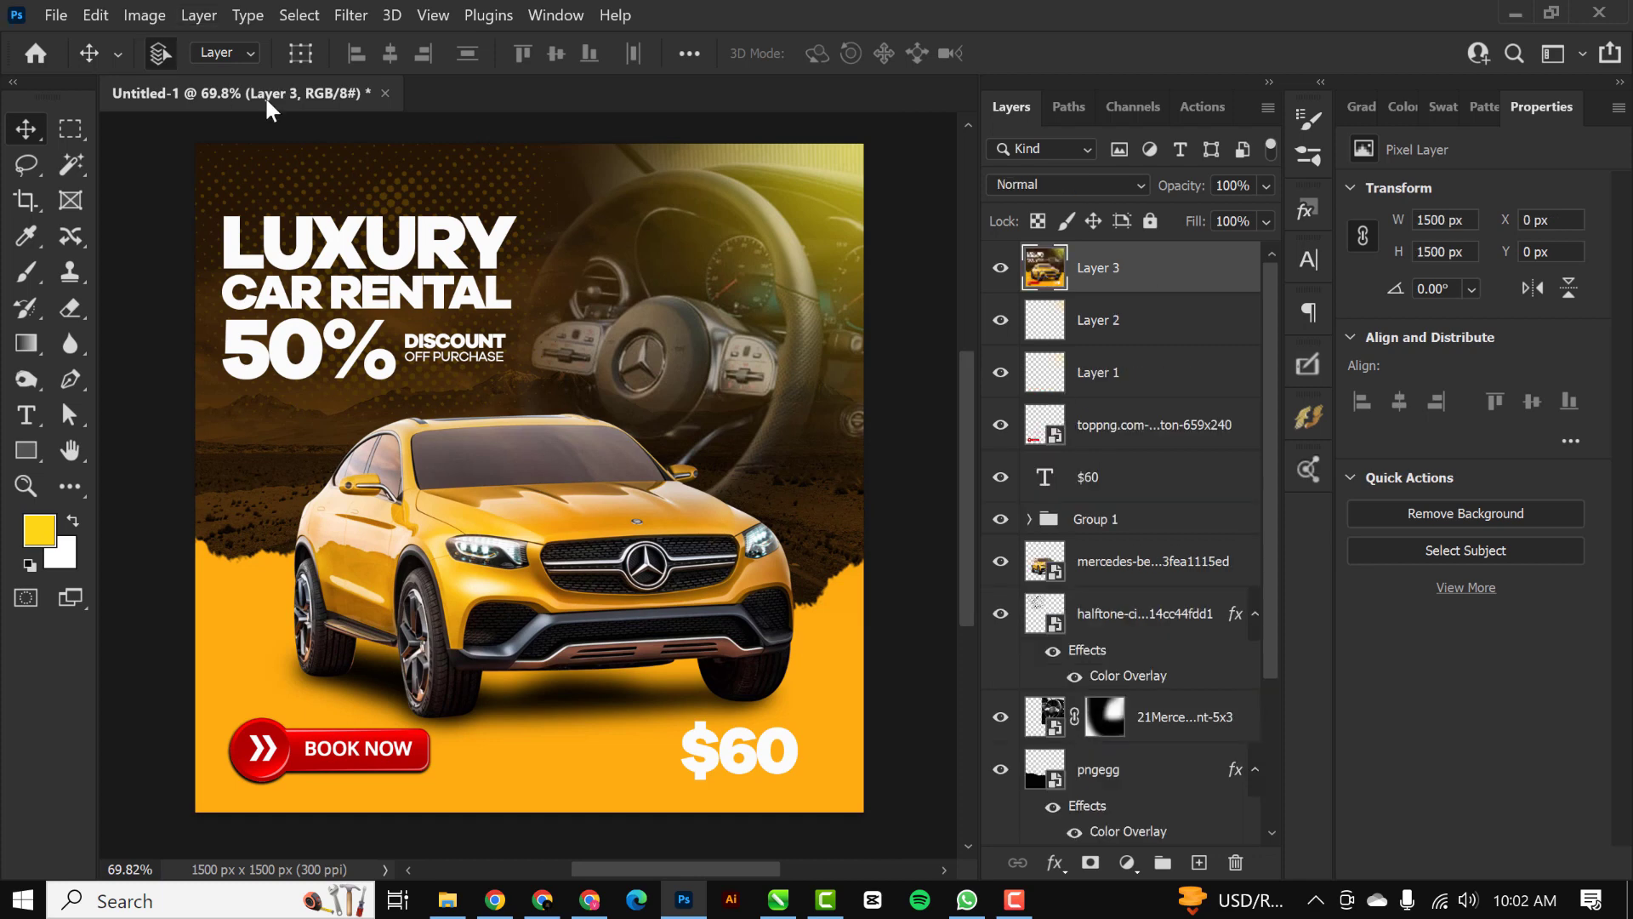
left_click(340, 17)
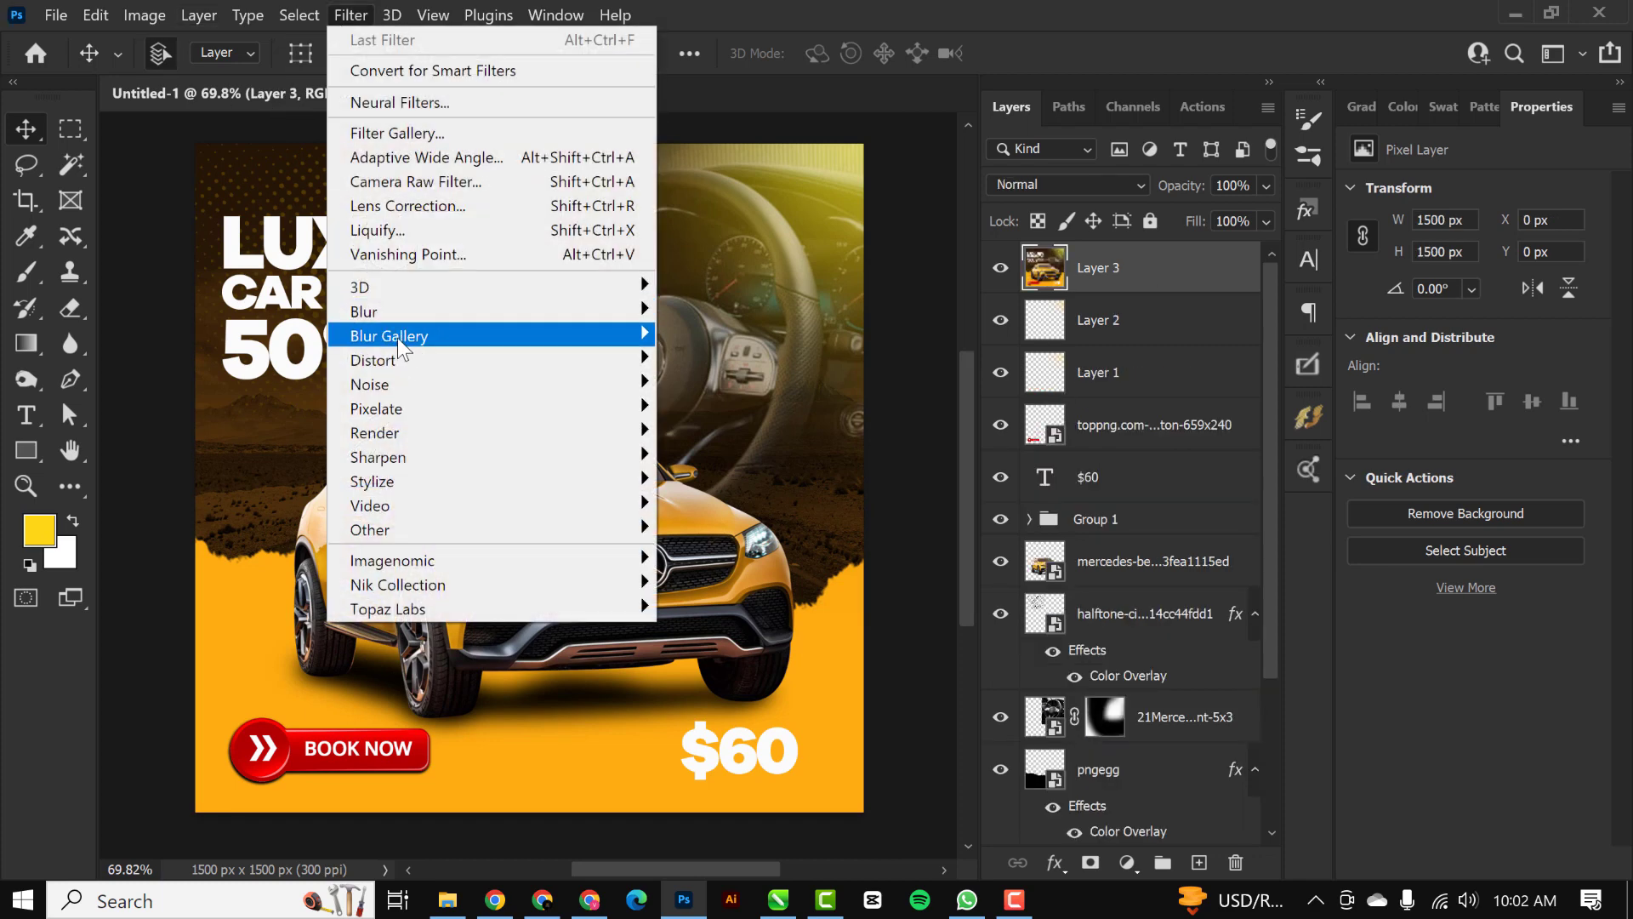
Step: Apply a Camera Raw Filter to Layer 3: Temperature +4, Shadows -34, Texture +45, Dehaze +36
left_click(415, 182)
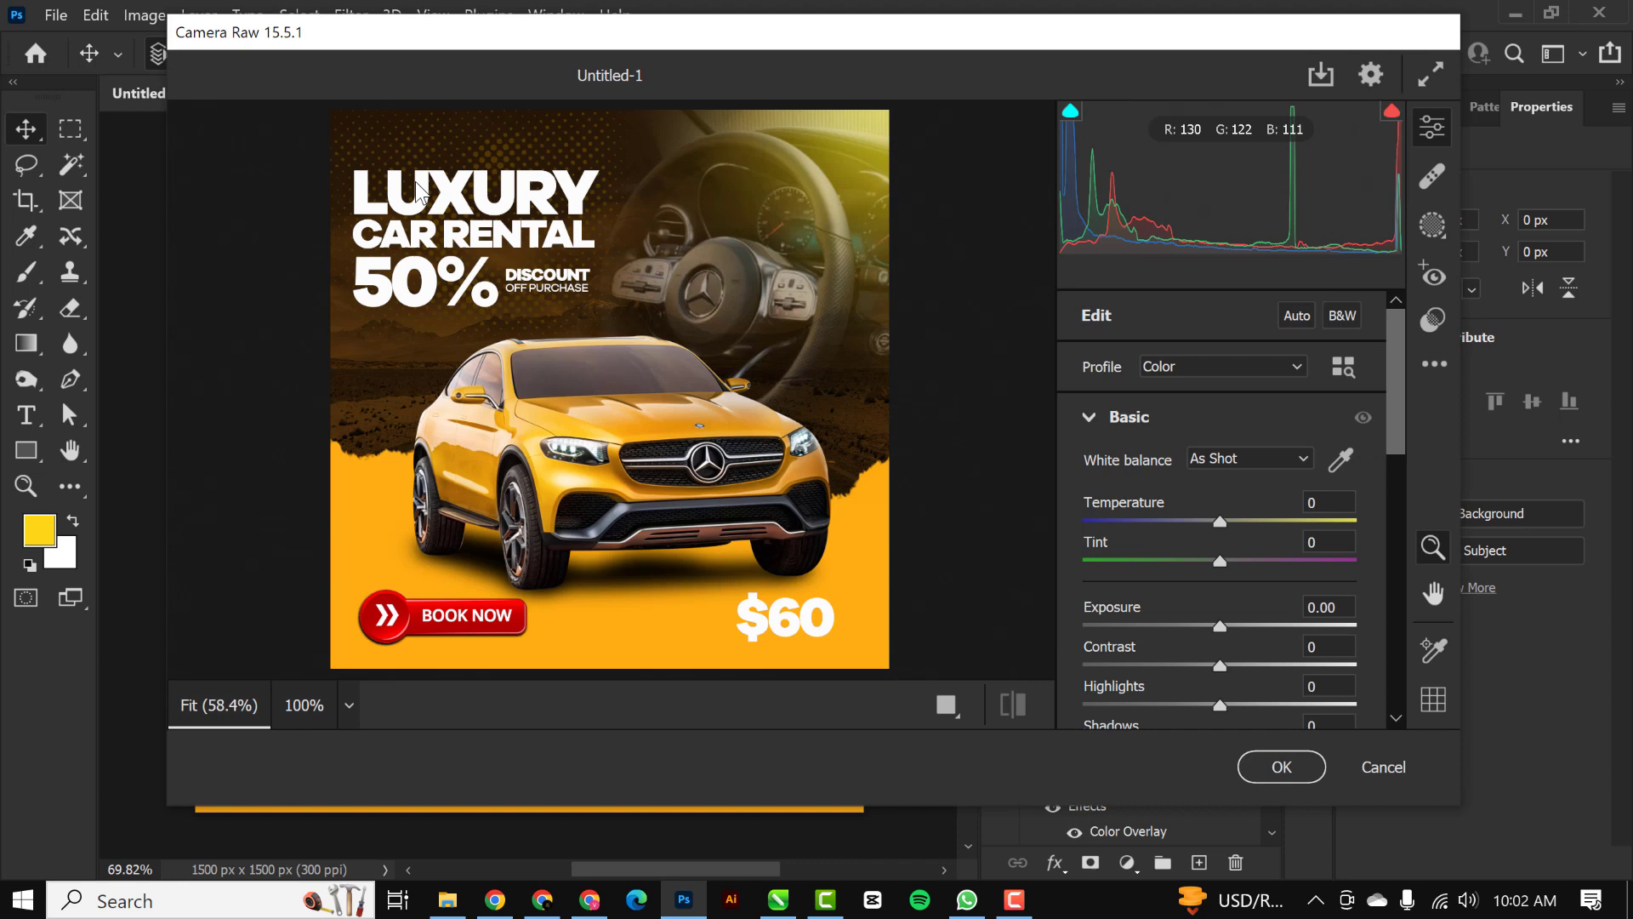
left_click_drag(1222, 531, 1226, 528)
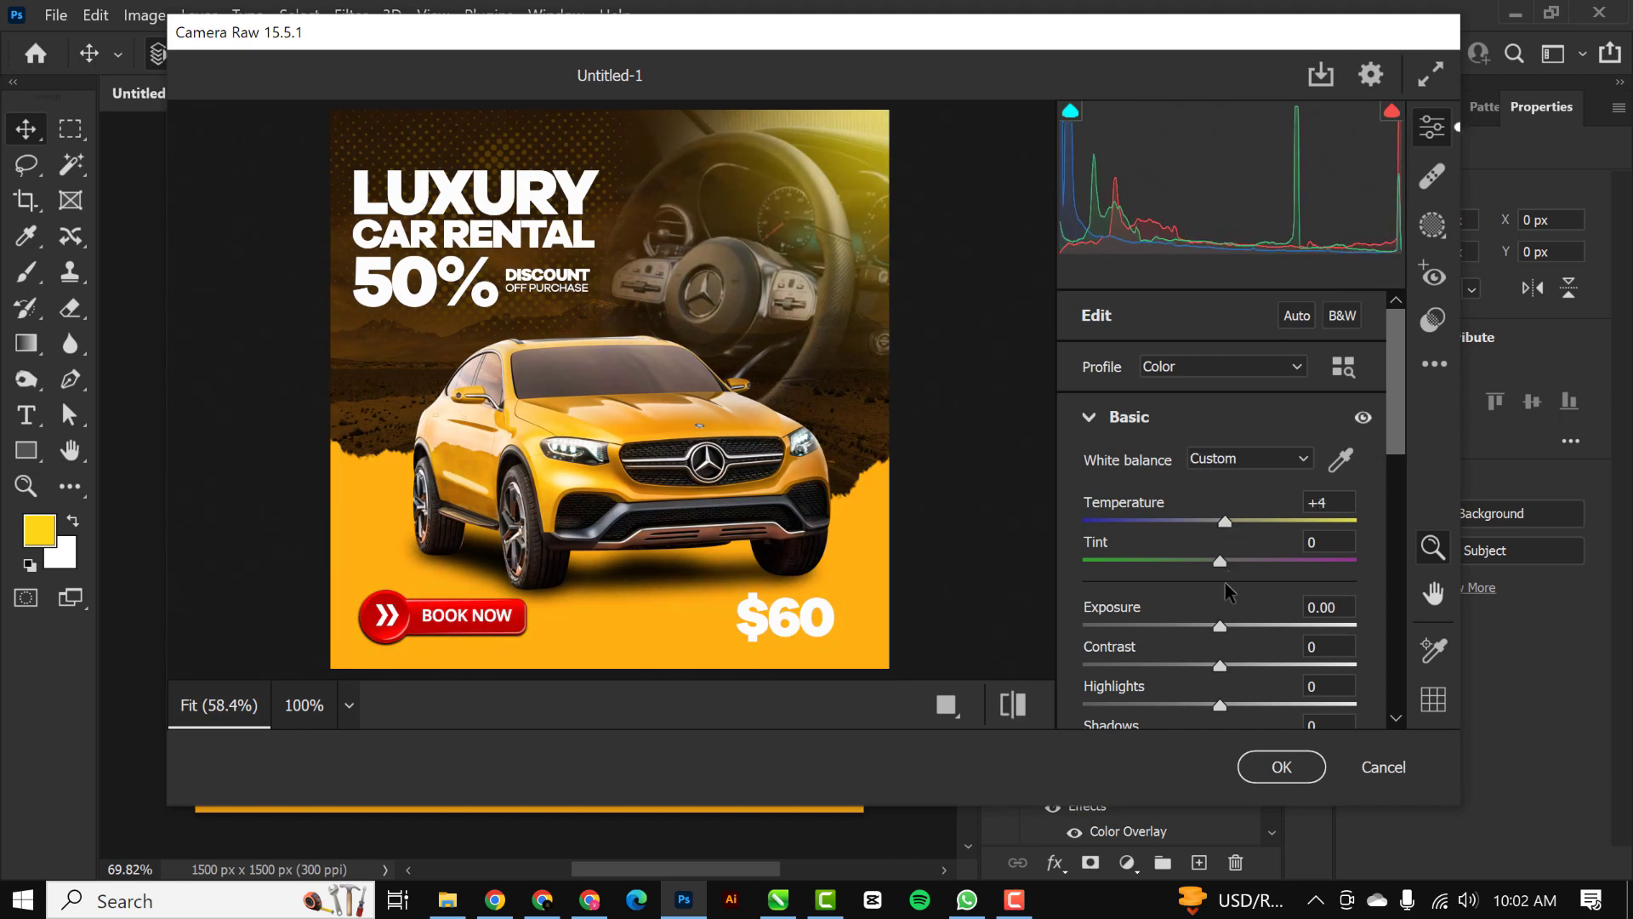
scroll(1228, 585, "down", 3)
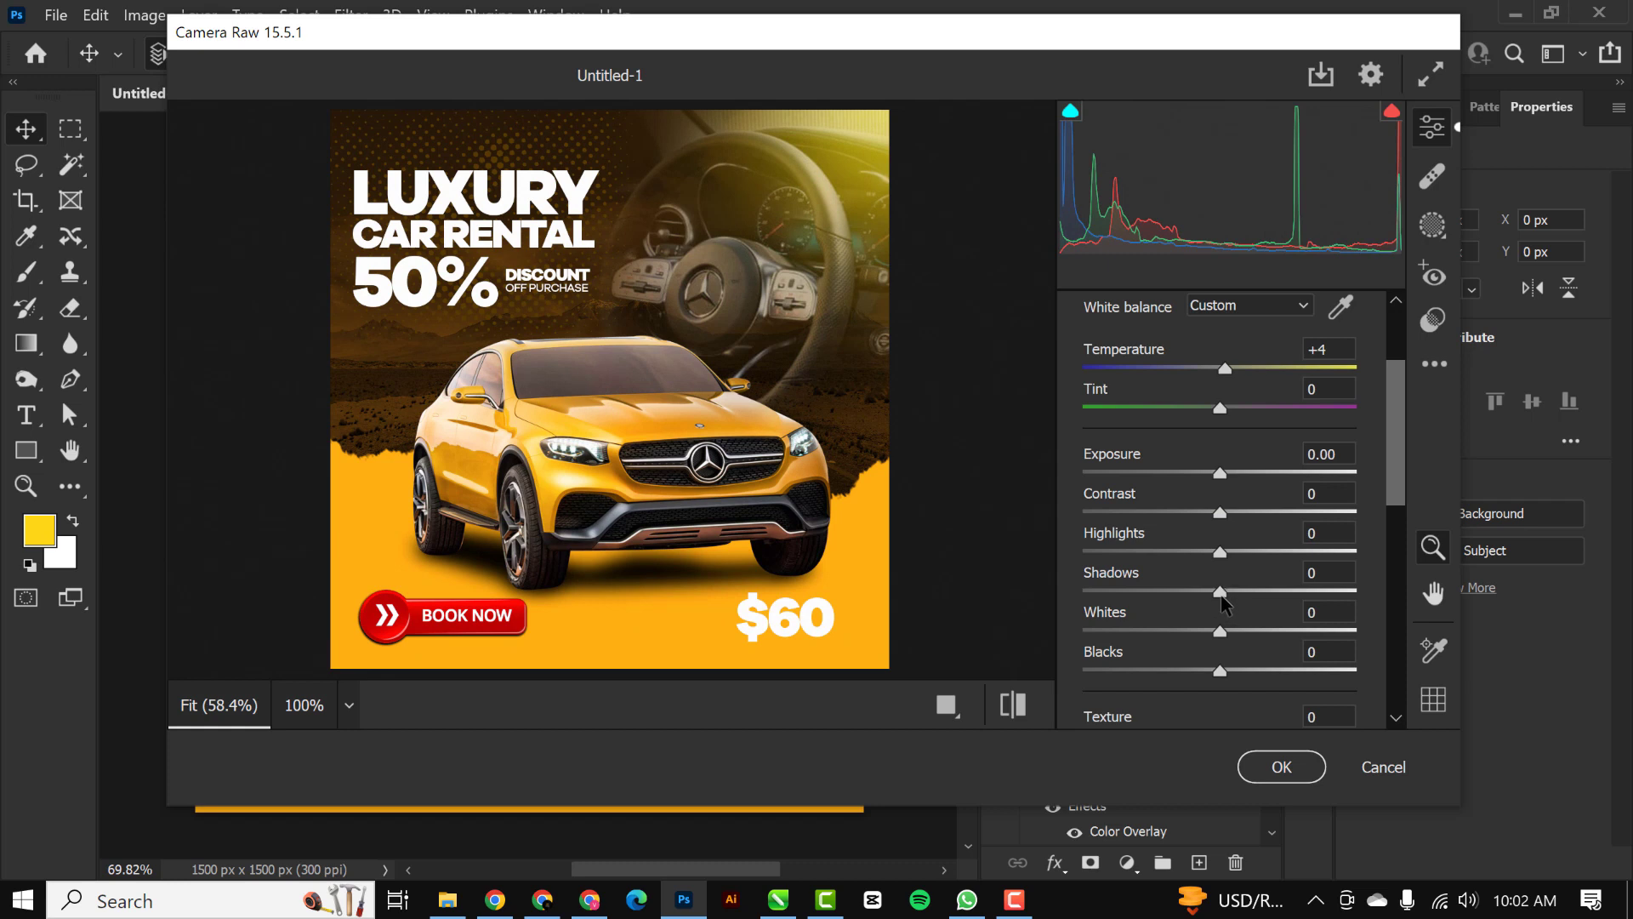
left_click_drag(1222, 599, 1281, 584)
scroll(1220, 616, "down", 3)
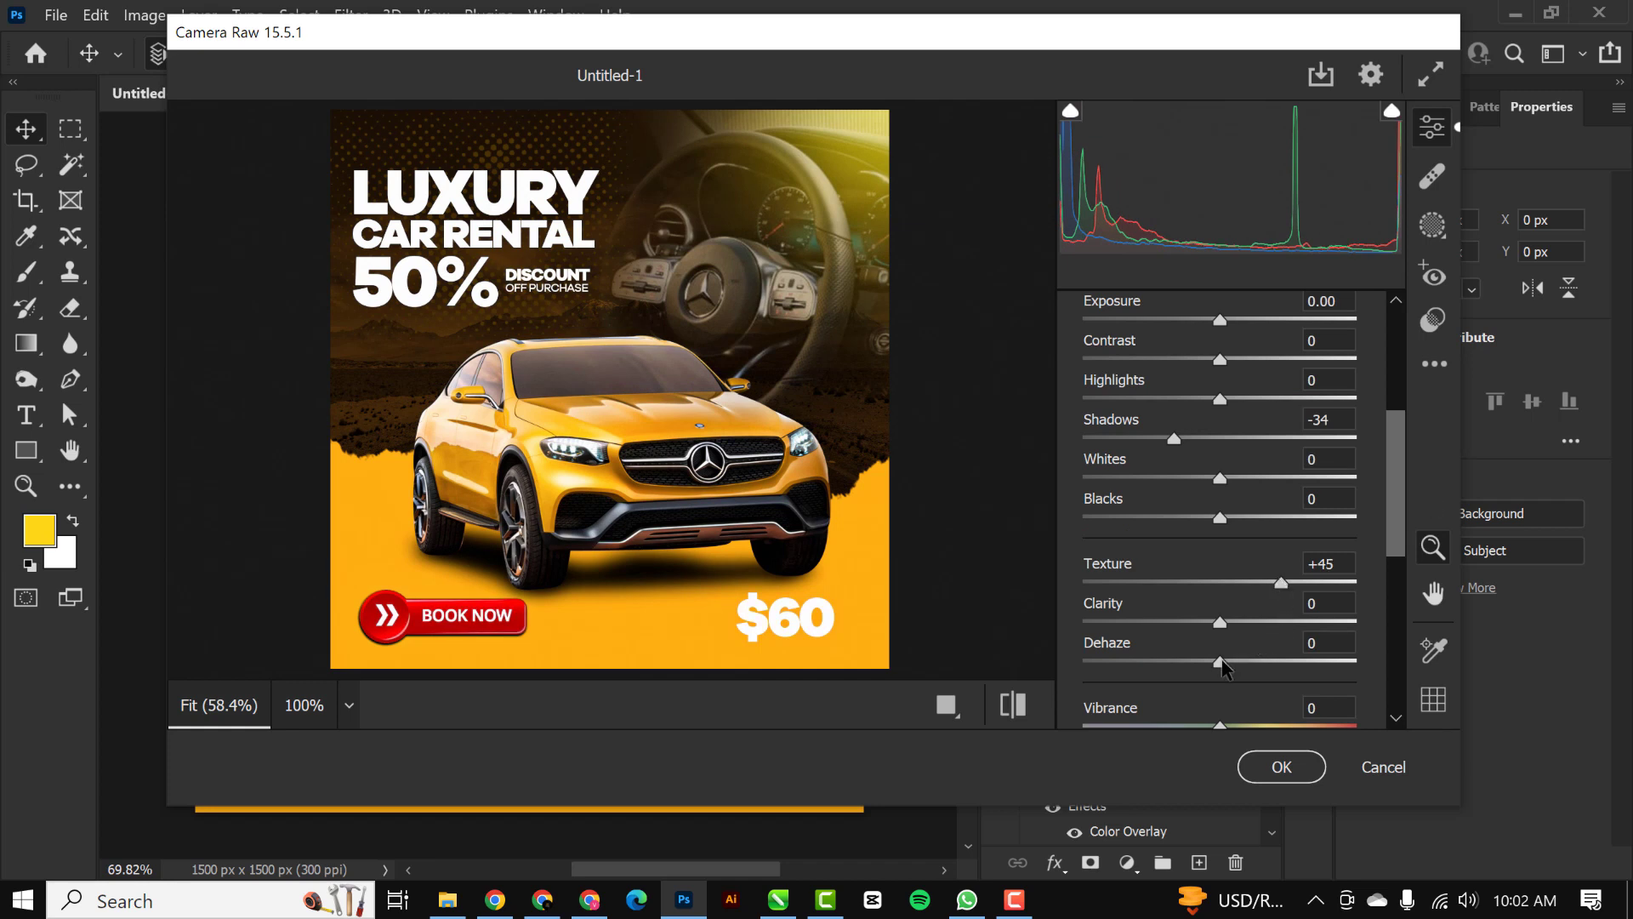
left_click_drag(1223, 662, 1281, 663)
left_click(1273, 761)
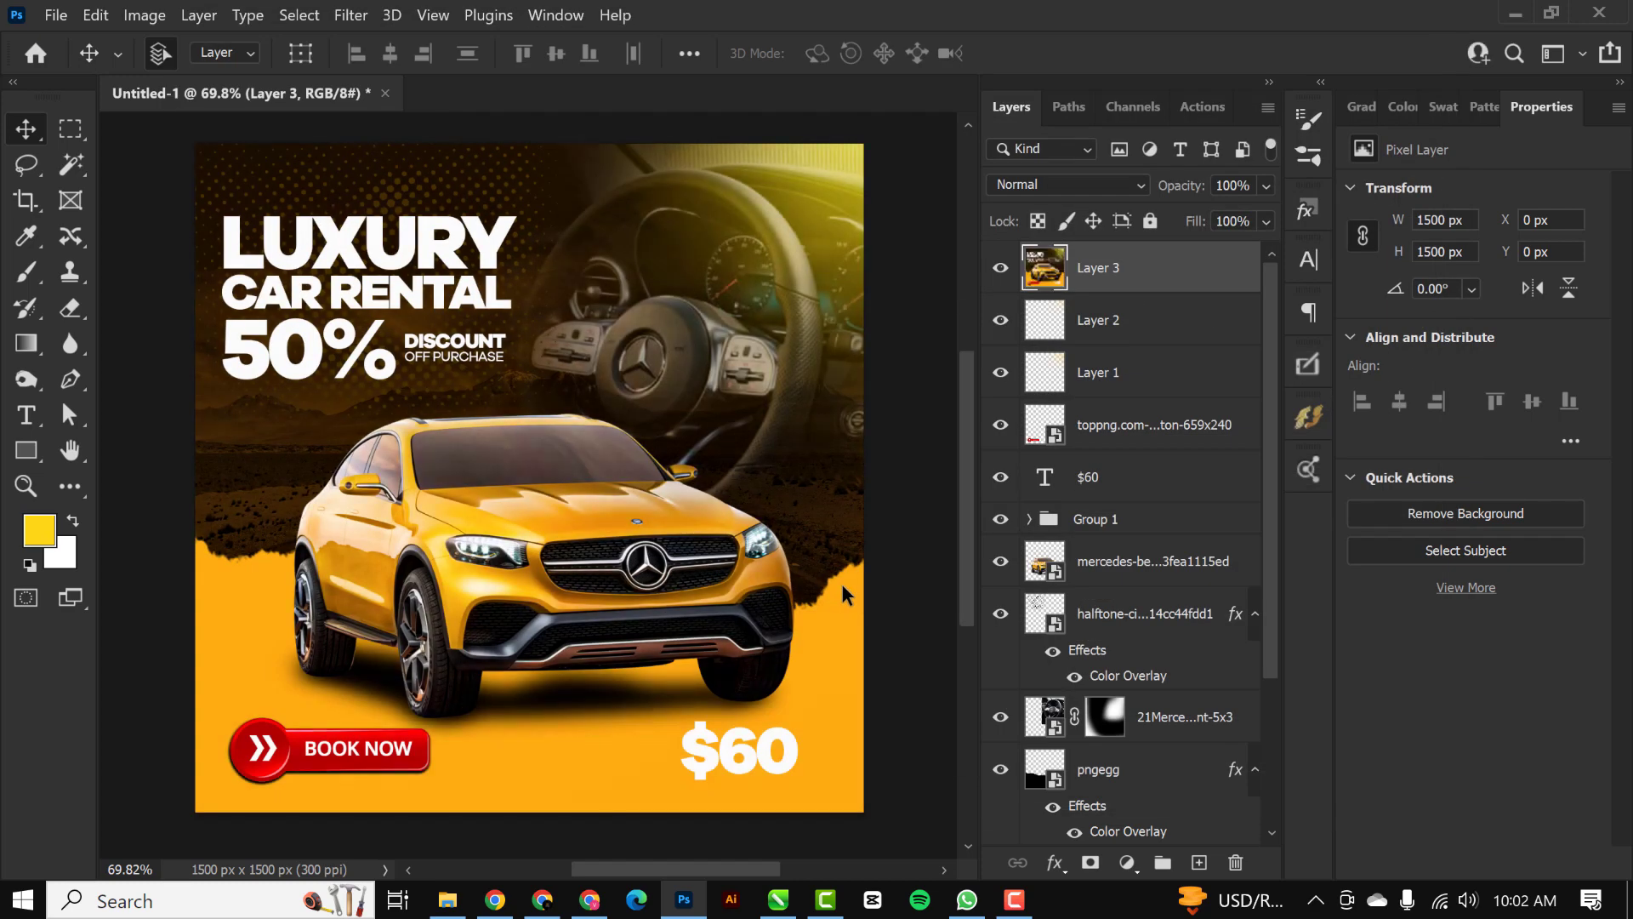
scroll(841, 580, "down", 2)
scroll(839, 584, "up", 1)
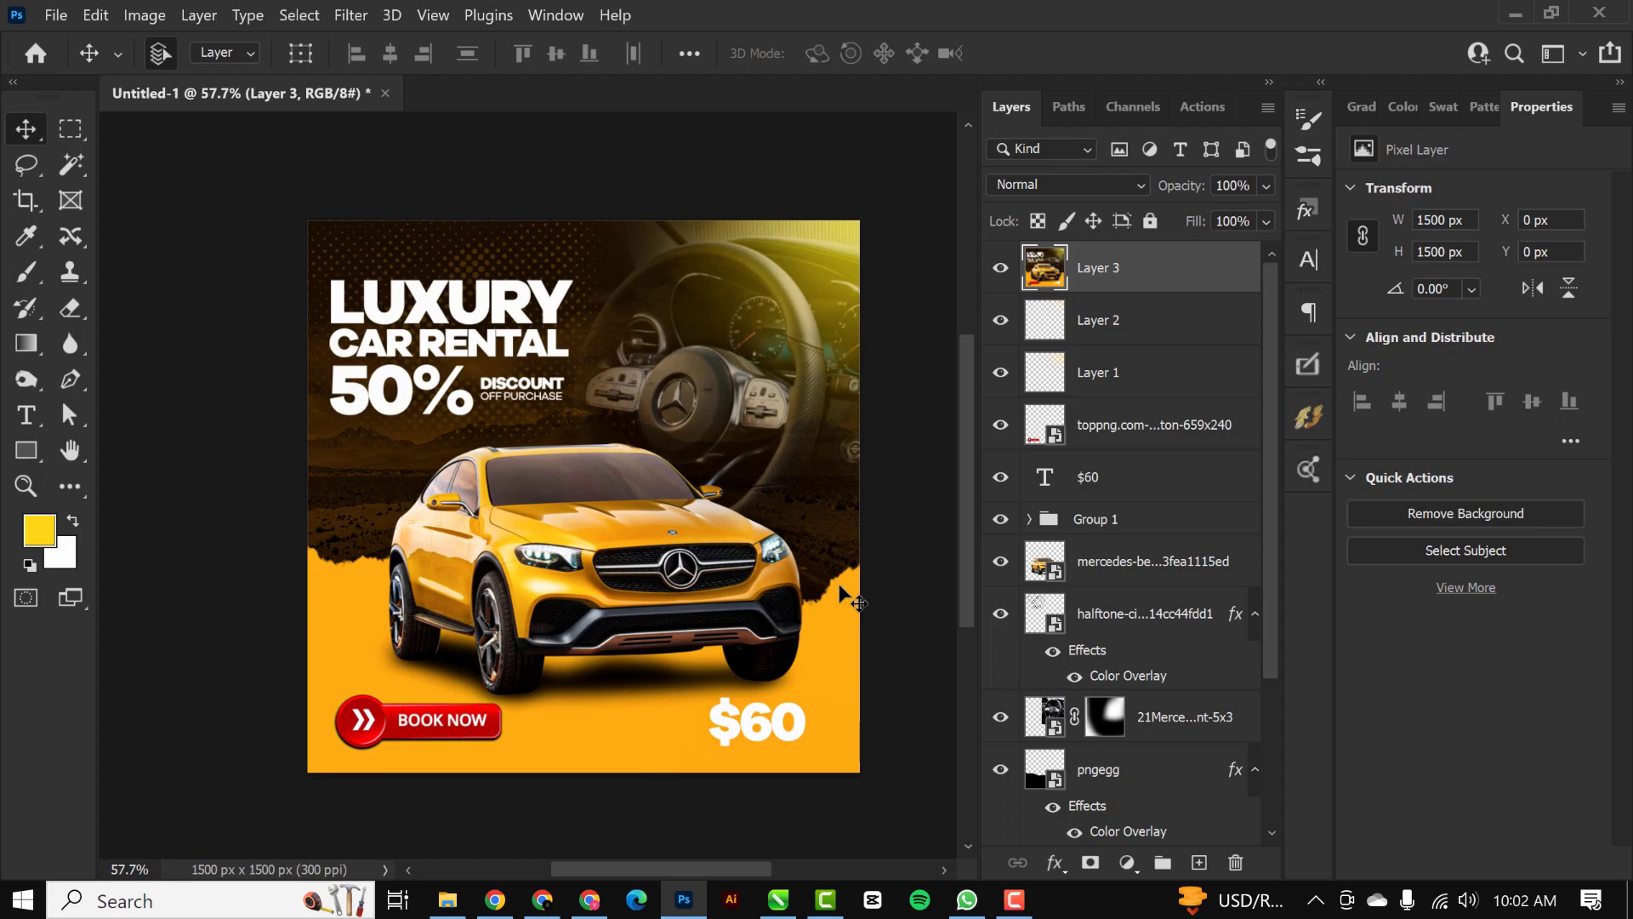
scroll(838, 584, "up", 1)
scroll(838, 583, "up", 1)
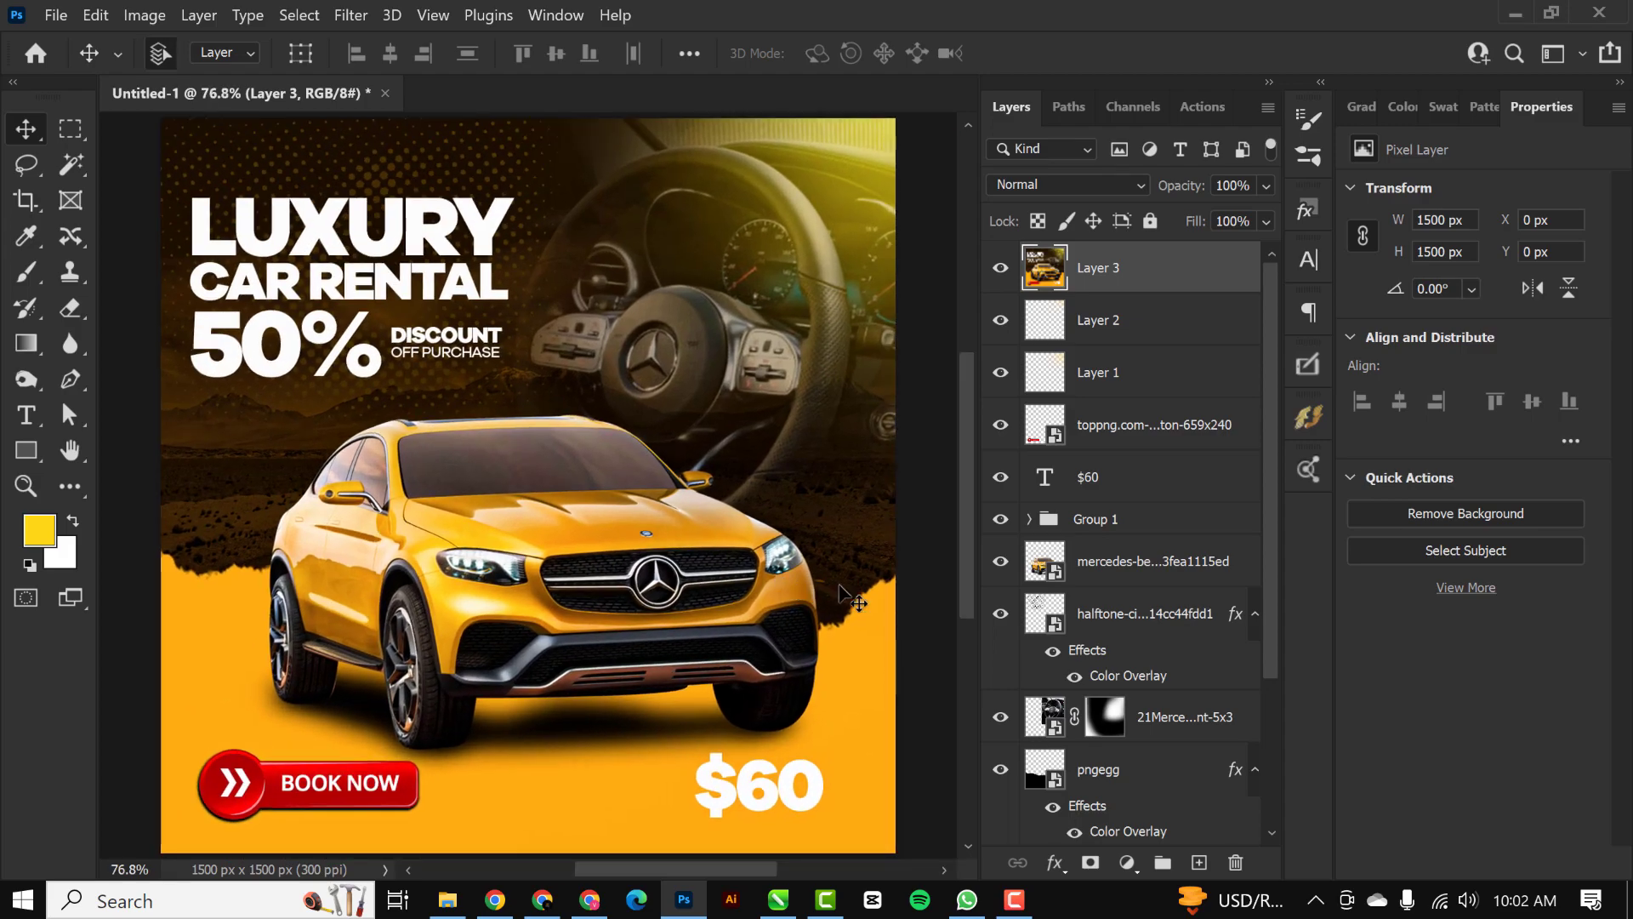